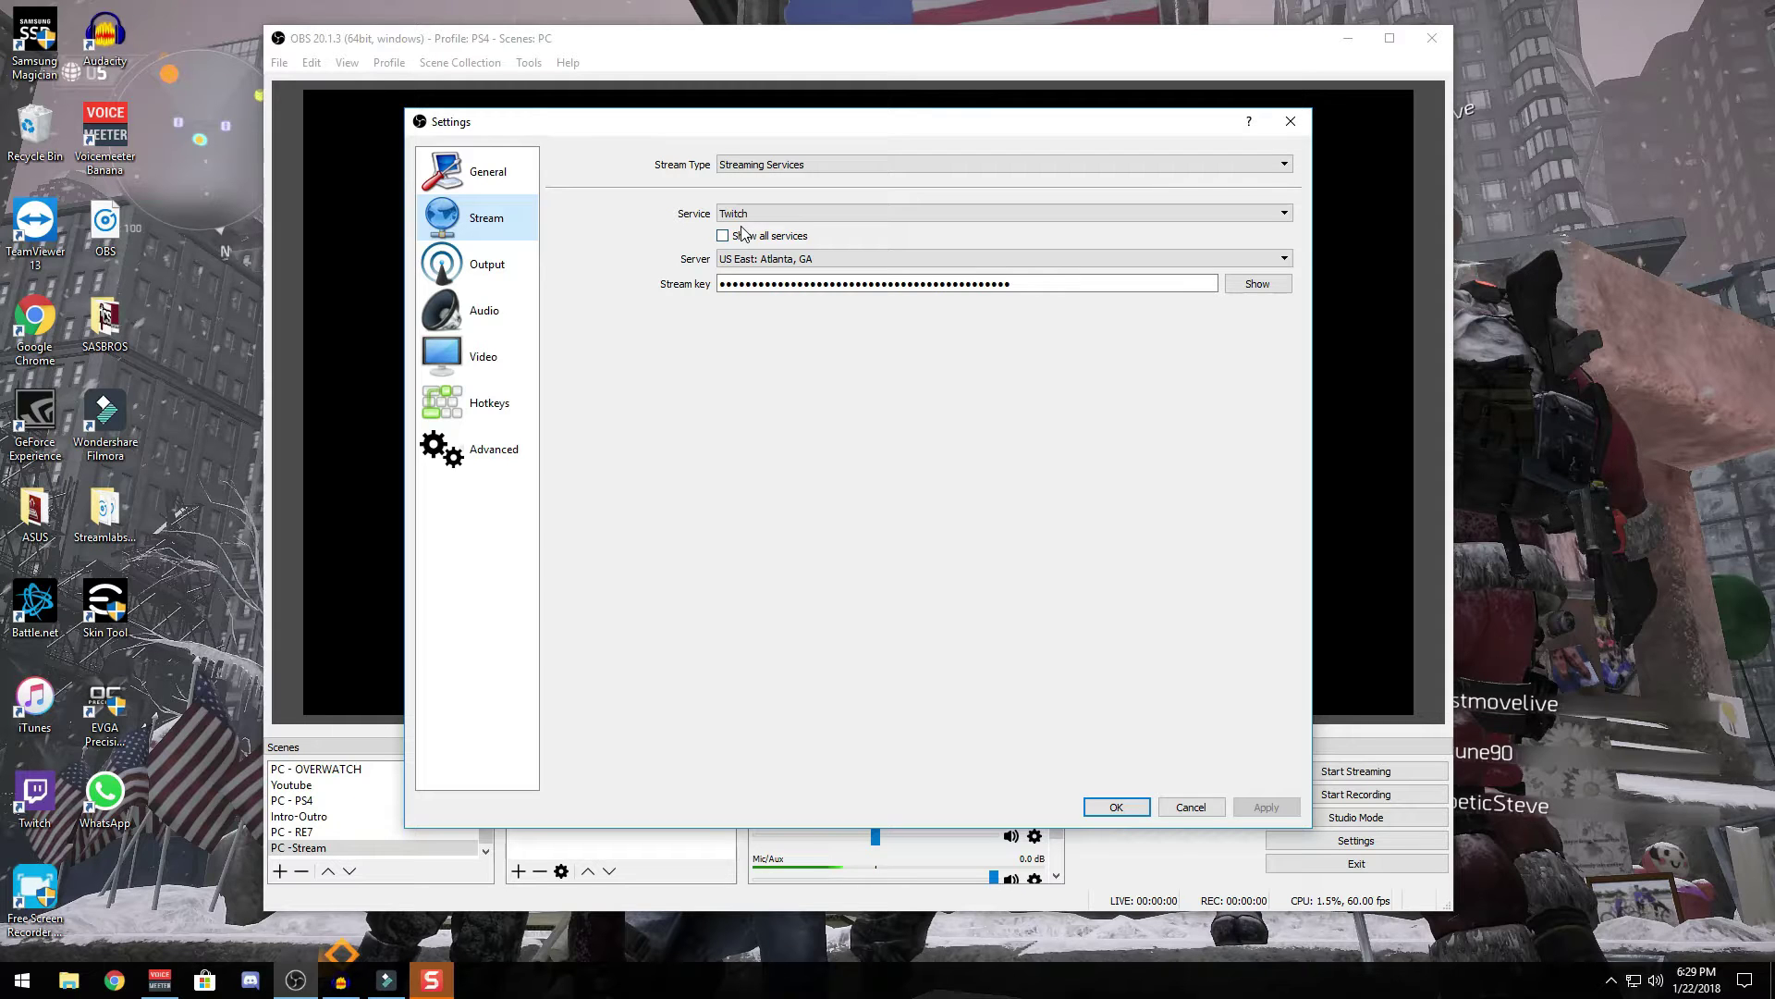
Open Twitch in the Chrome browser and go to the channel's Dashboard
left_click(134, 976)
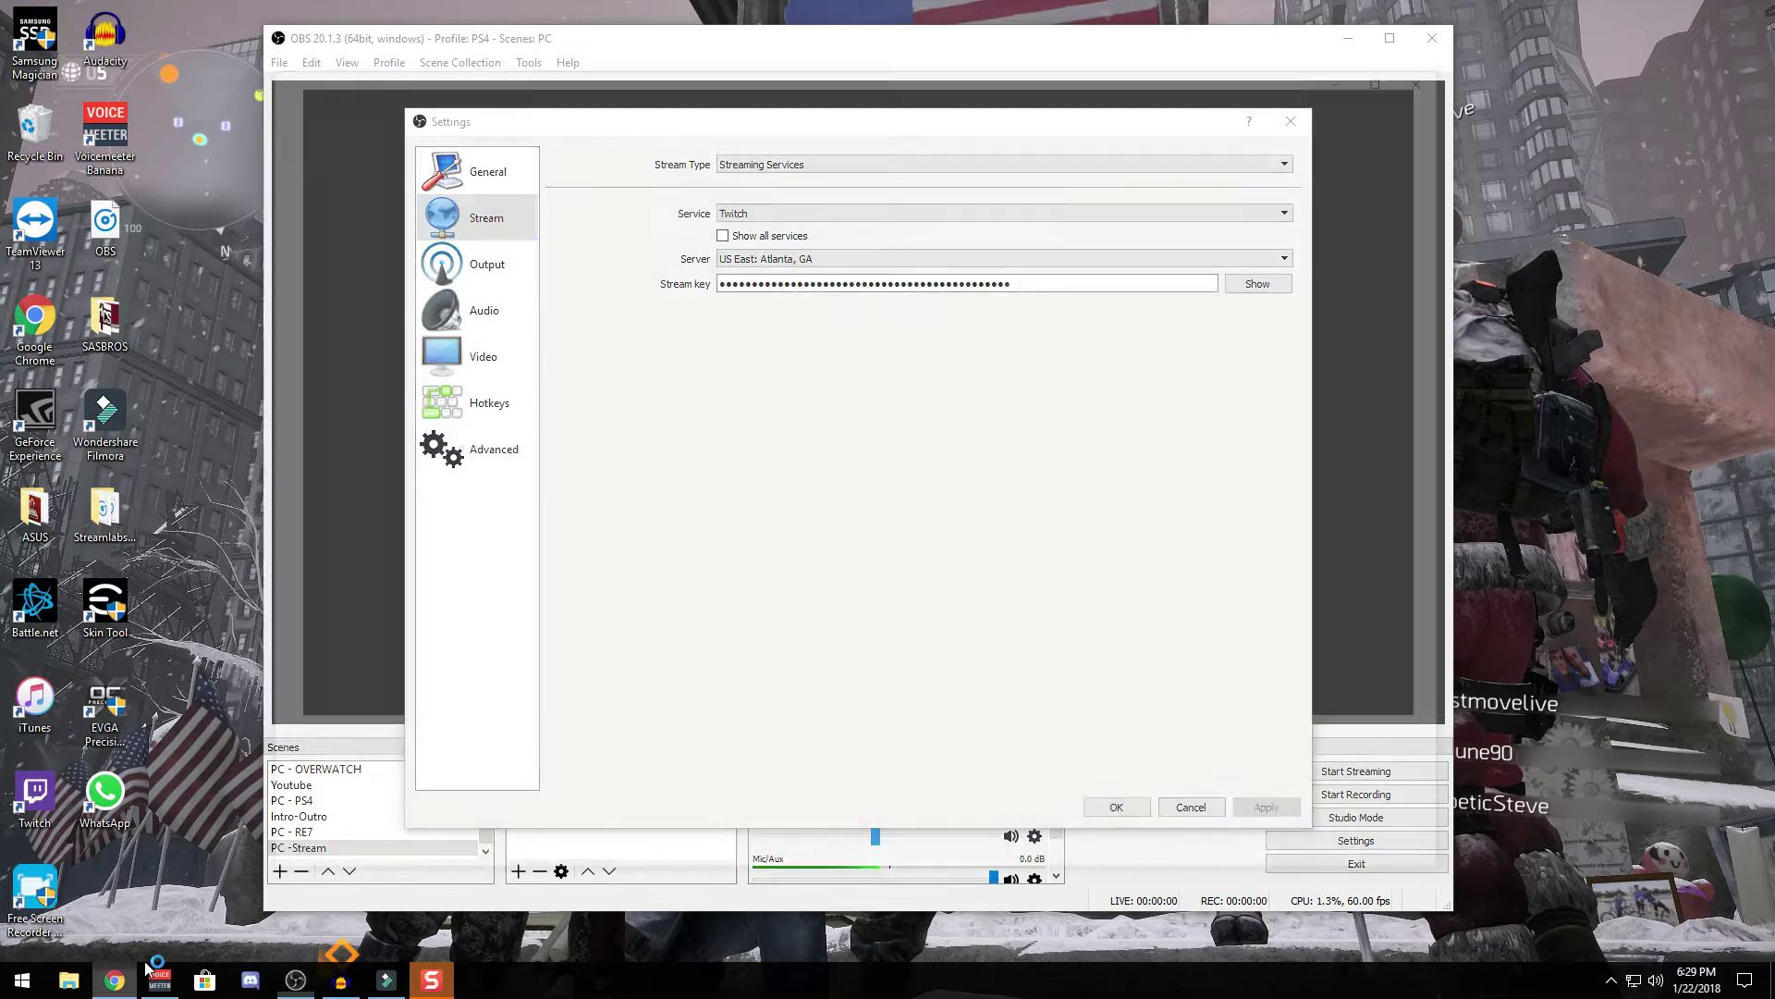
left_click(357, 153)
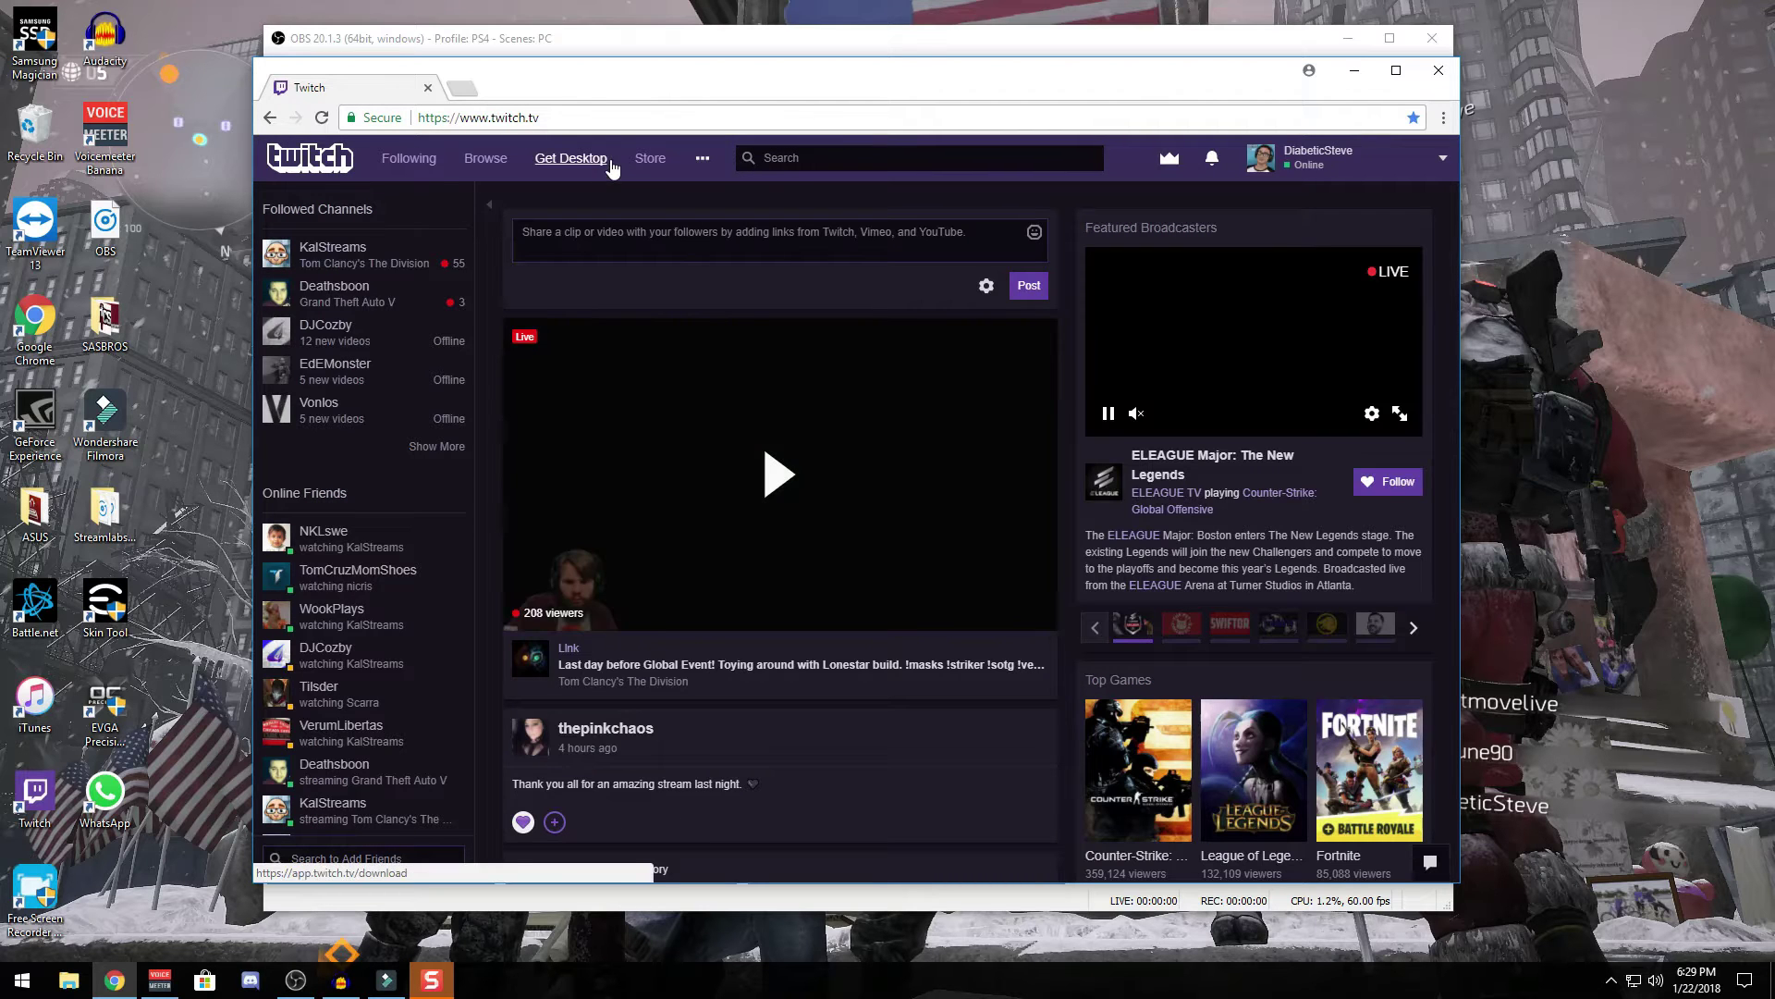
left_click(1373, 178)
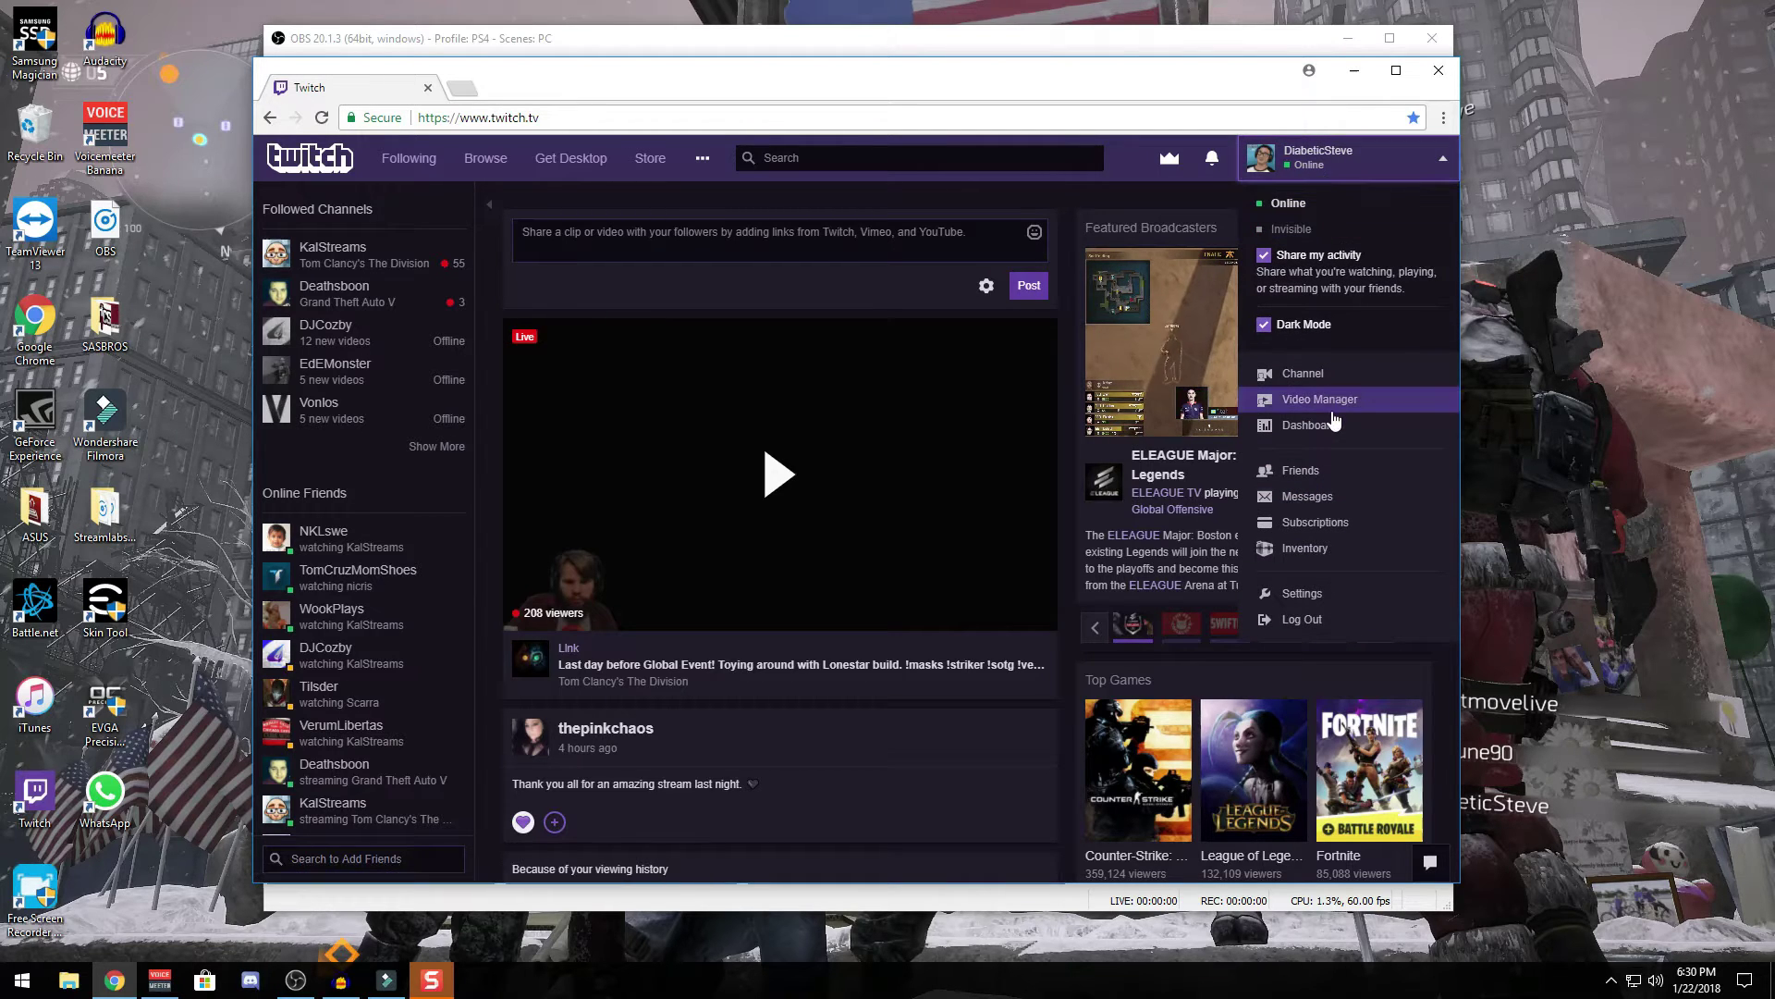
left_click(1333, 425)
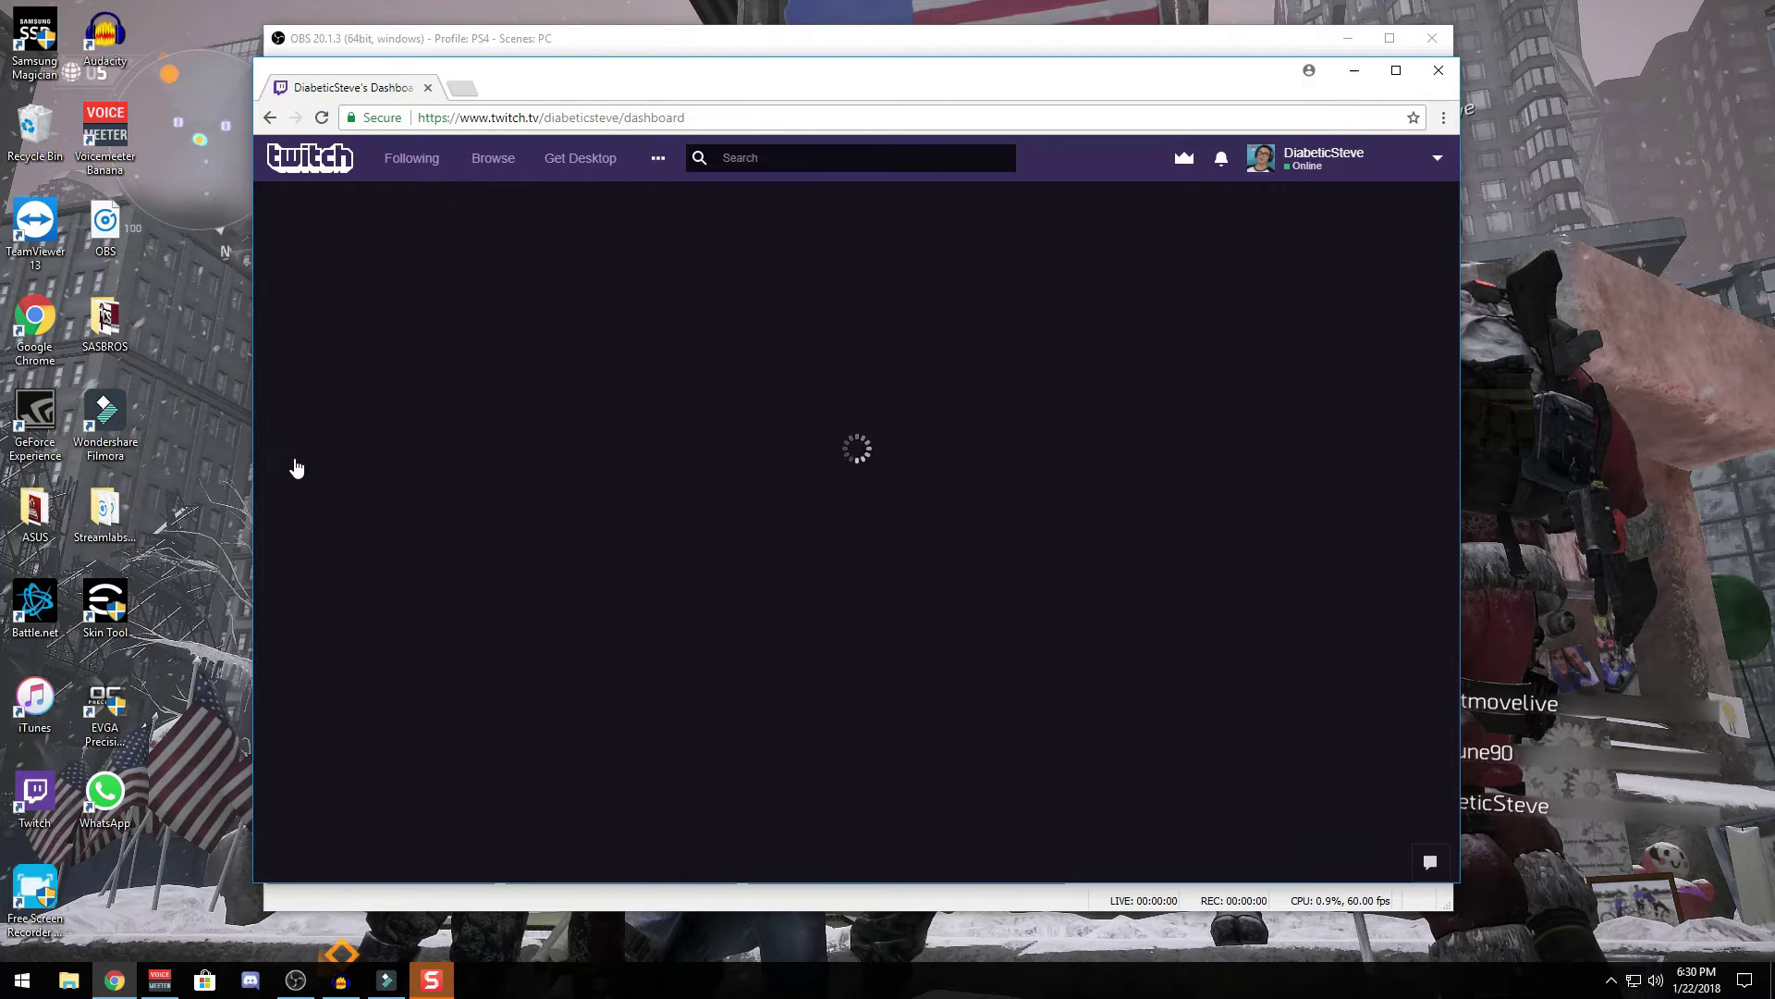
Open the Stream Key page under Stream Preferences in the dashboard settings
left_click(295, 460)
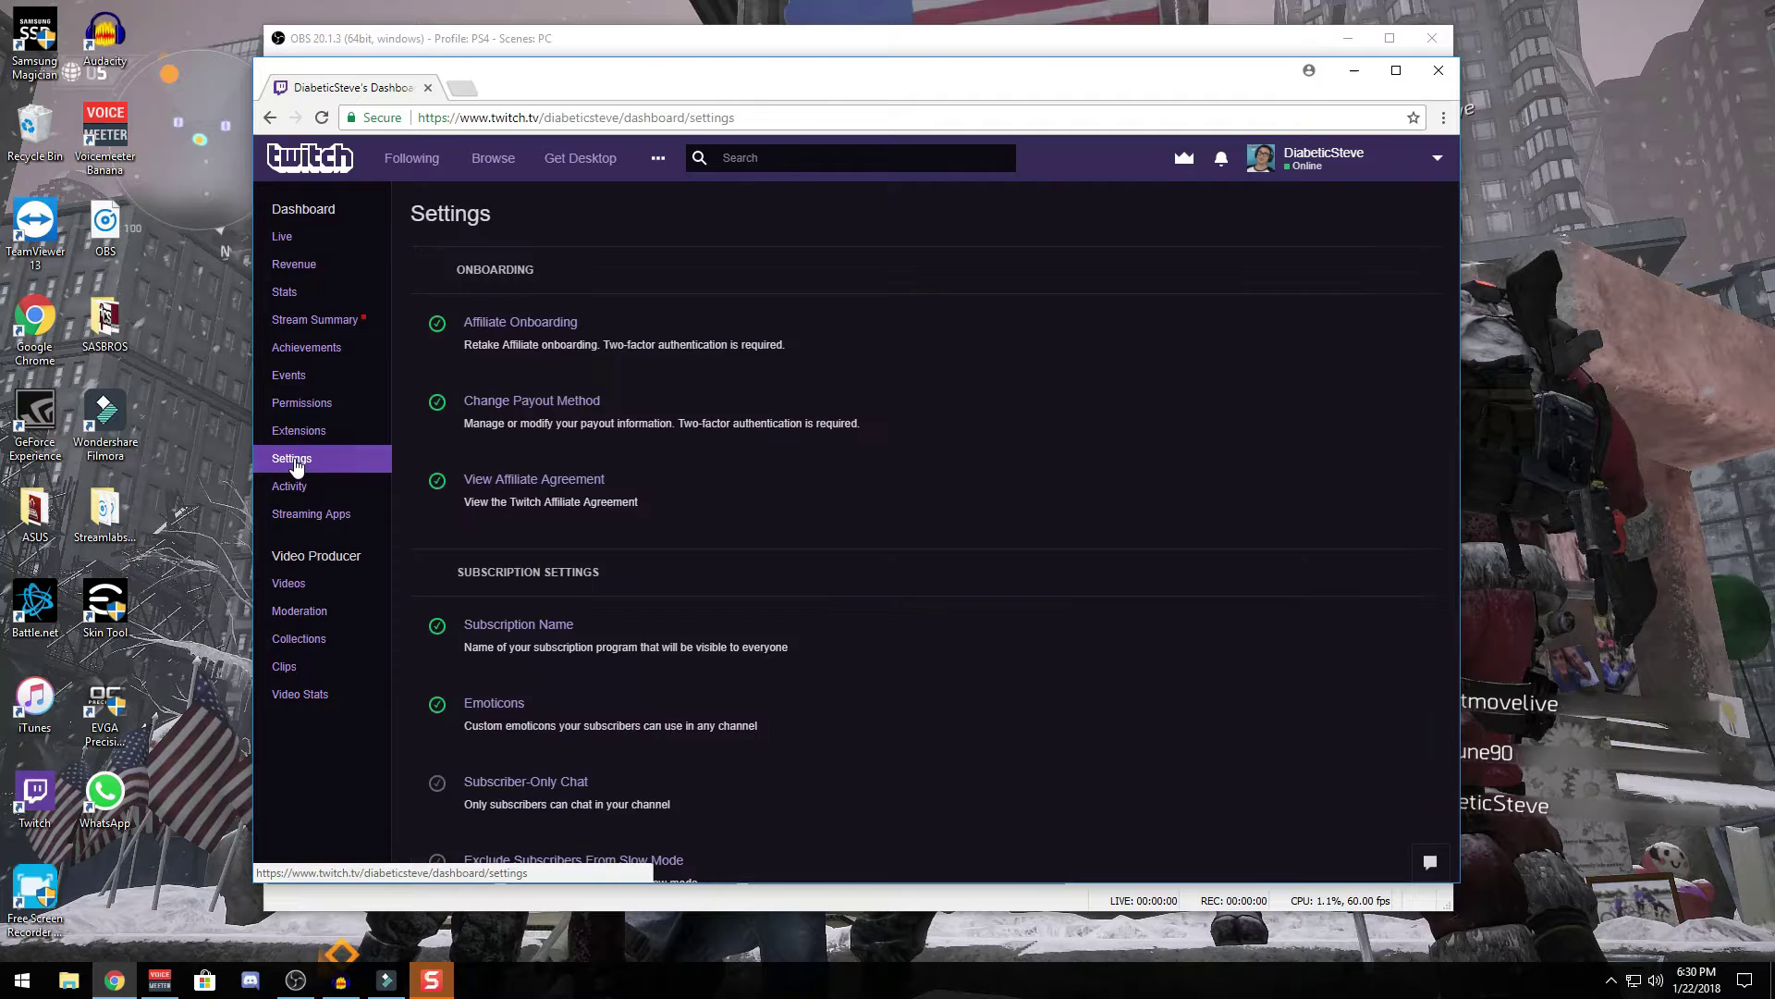
scroll(568, 448, "down", 9)
scroll(596, 460, "down", 3)
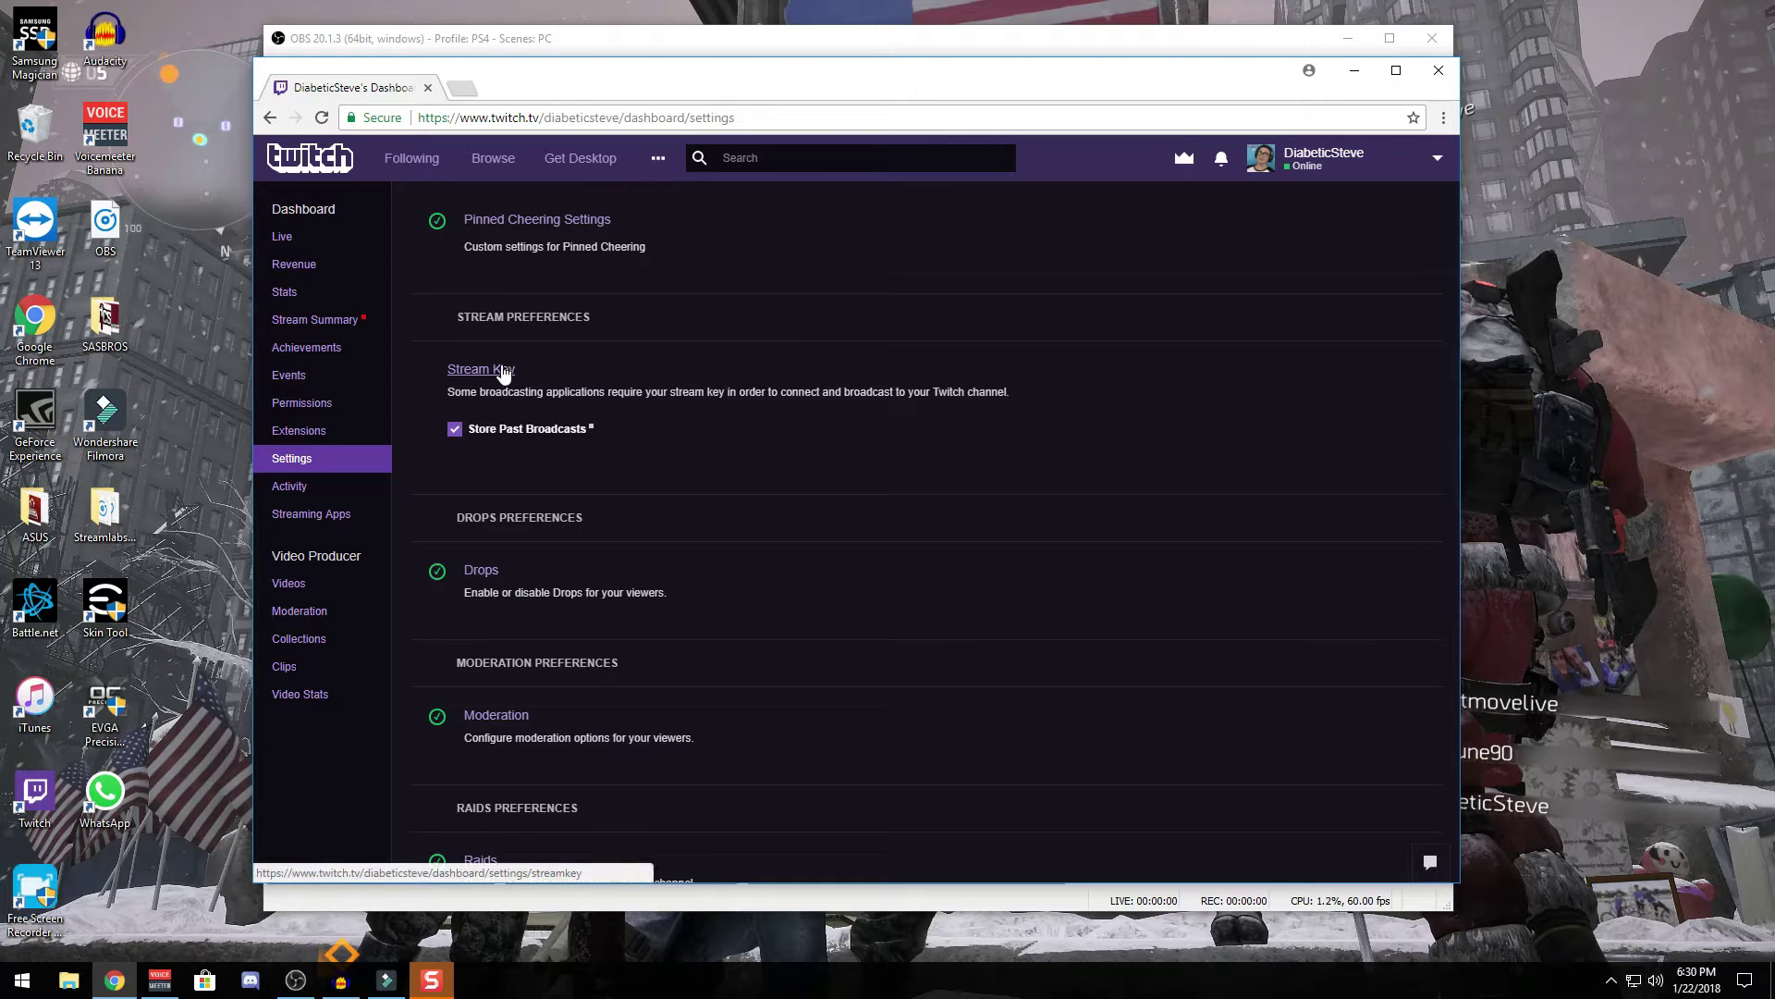
left_click(489, 373)
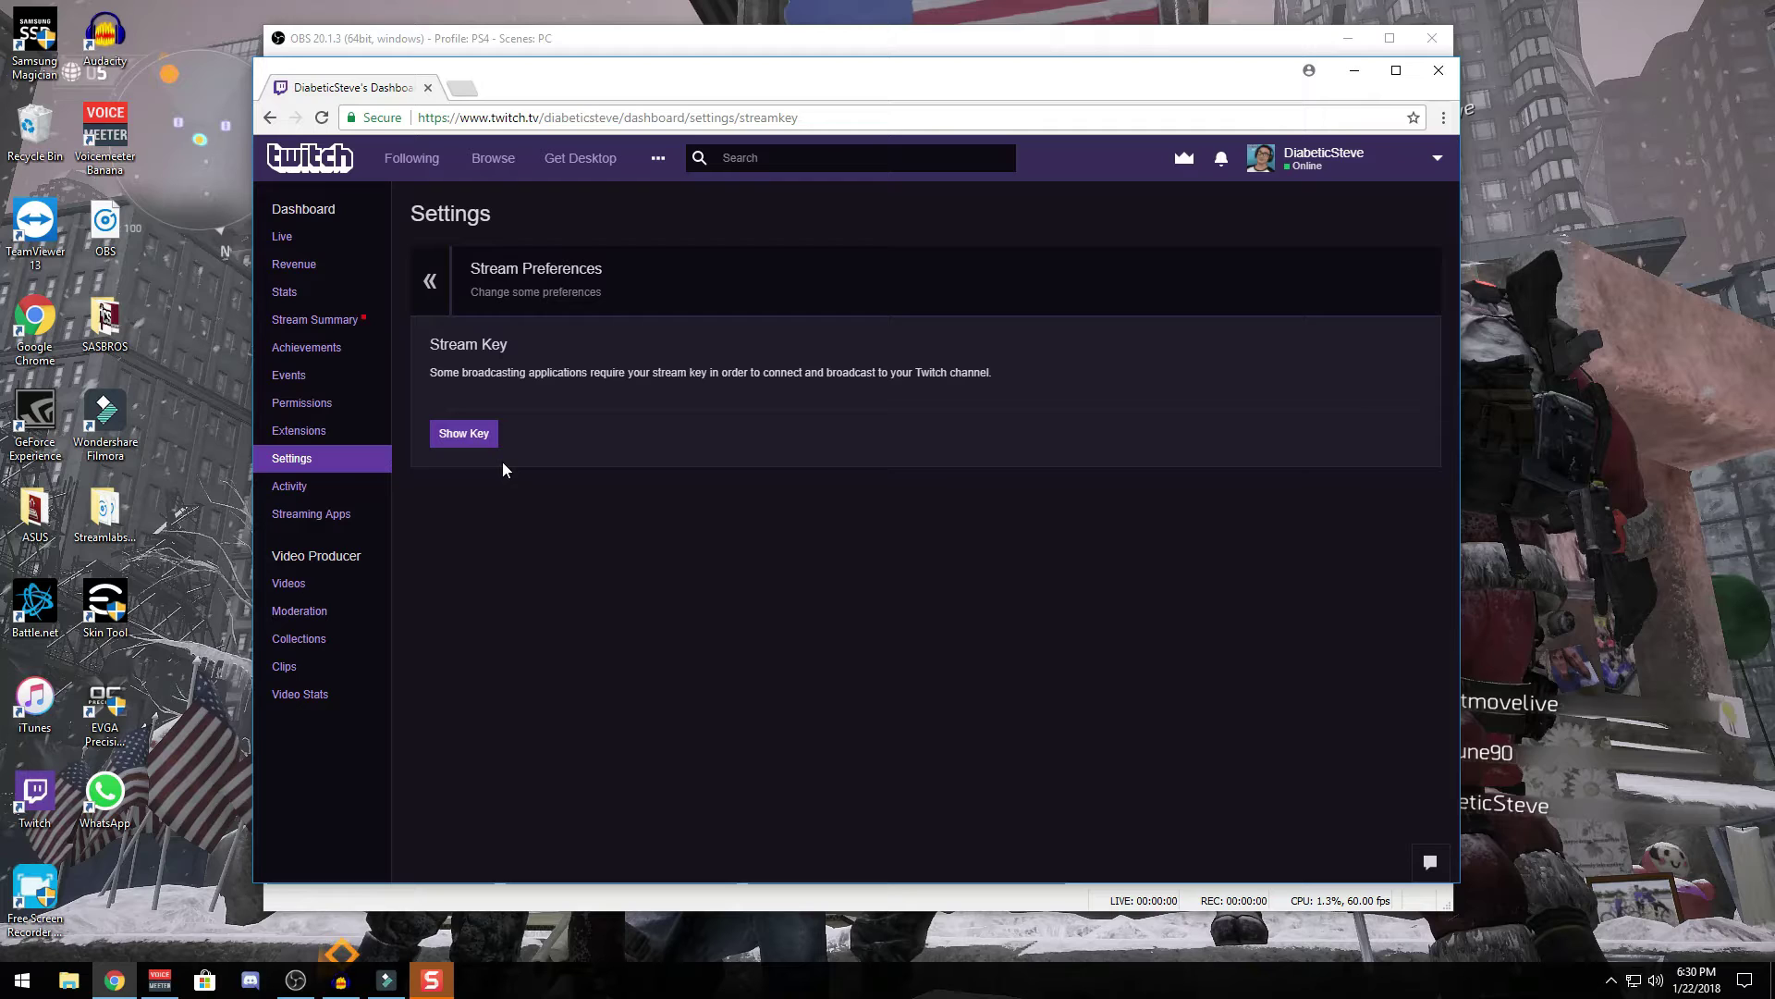
Copy the channel's stream key and paste it into the Stream key field of the OBS stream settings
triple_click(941, 373)
right_click(959, 373)
left_click(983, 337)
left_click(1356, 74)
left_click(801, 284)
key("ctrl+a")
key("ctrl+v")
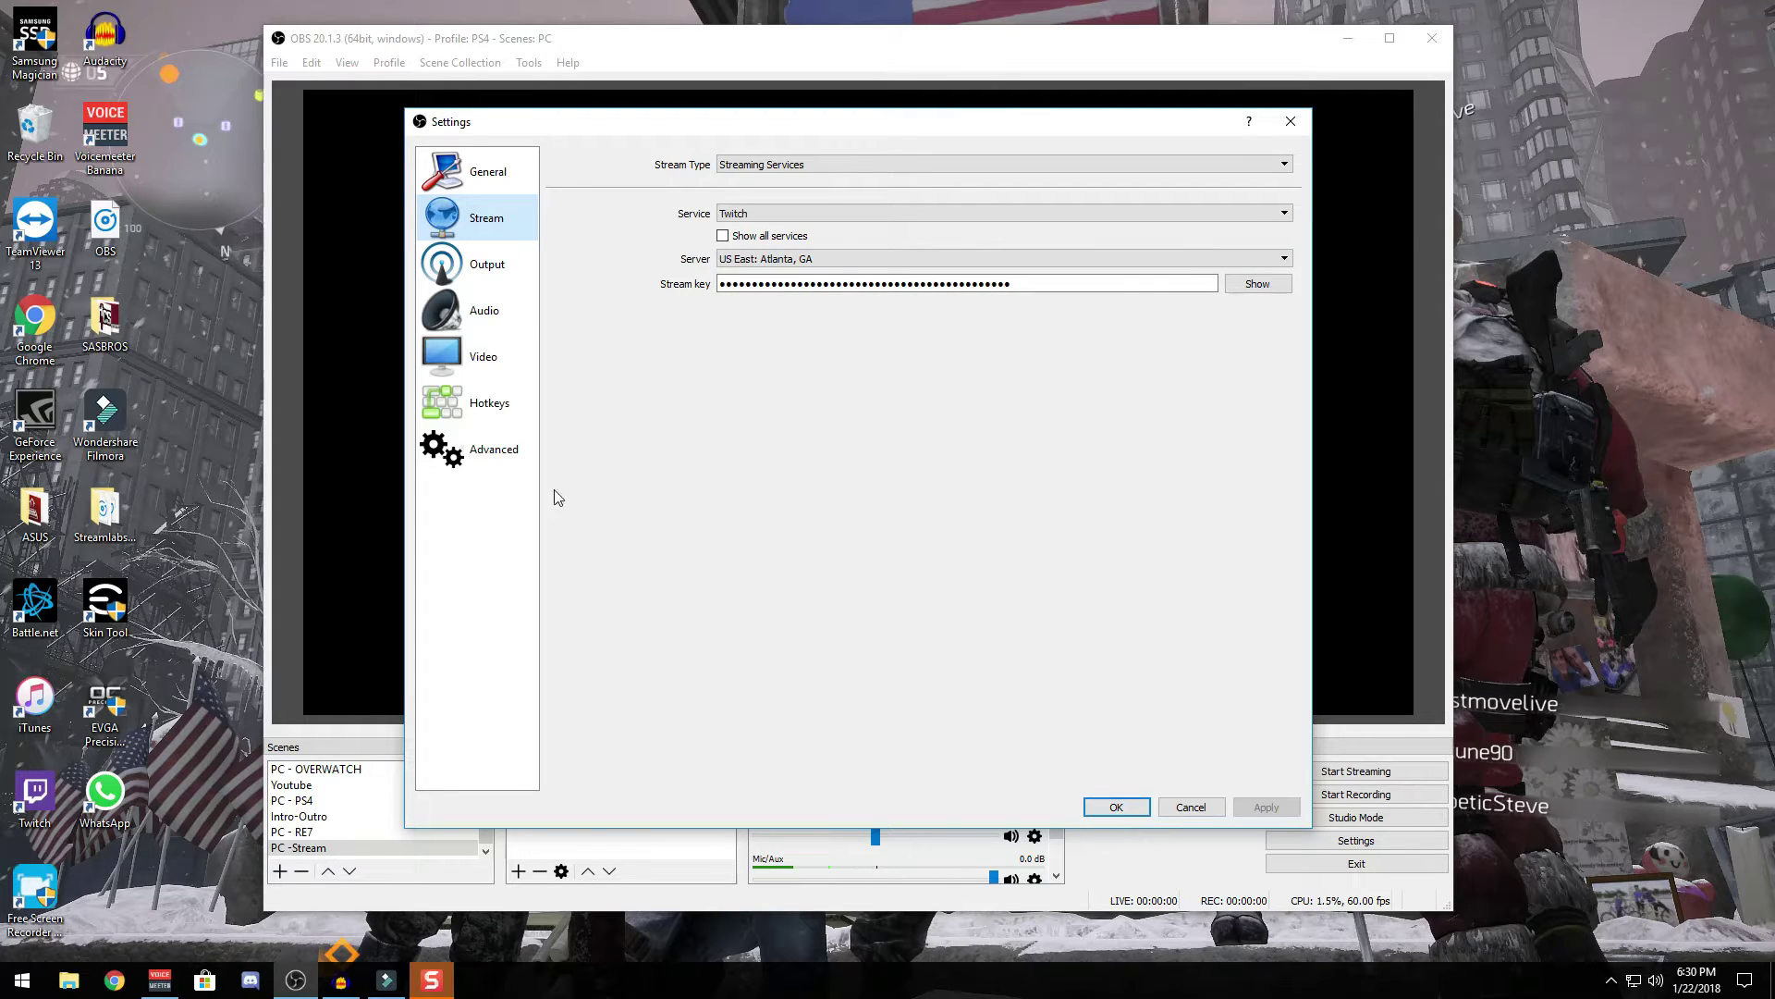
View the OBS video settings, and visit speedtest.net in Chrome for a connection speed test before returning to OBS
left_click(481, 359)
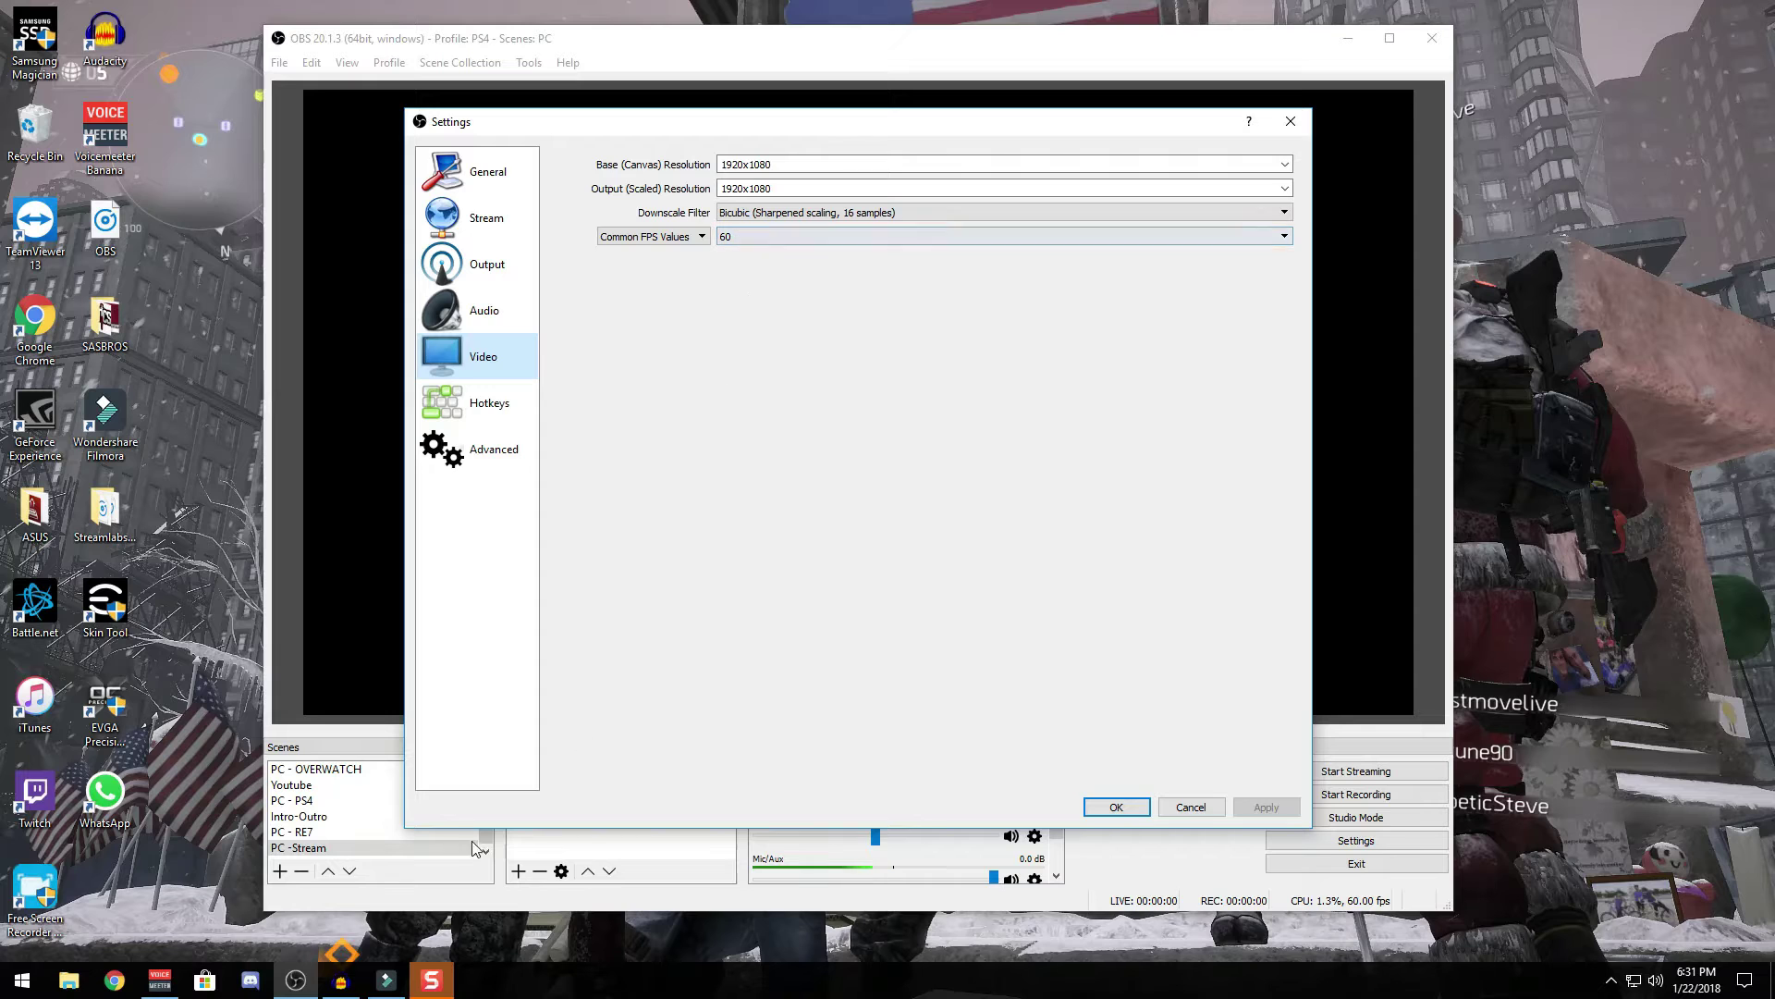
left_click(129, 988)
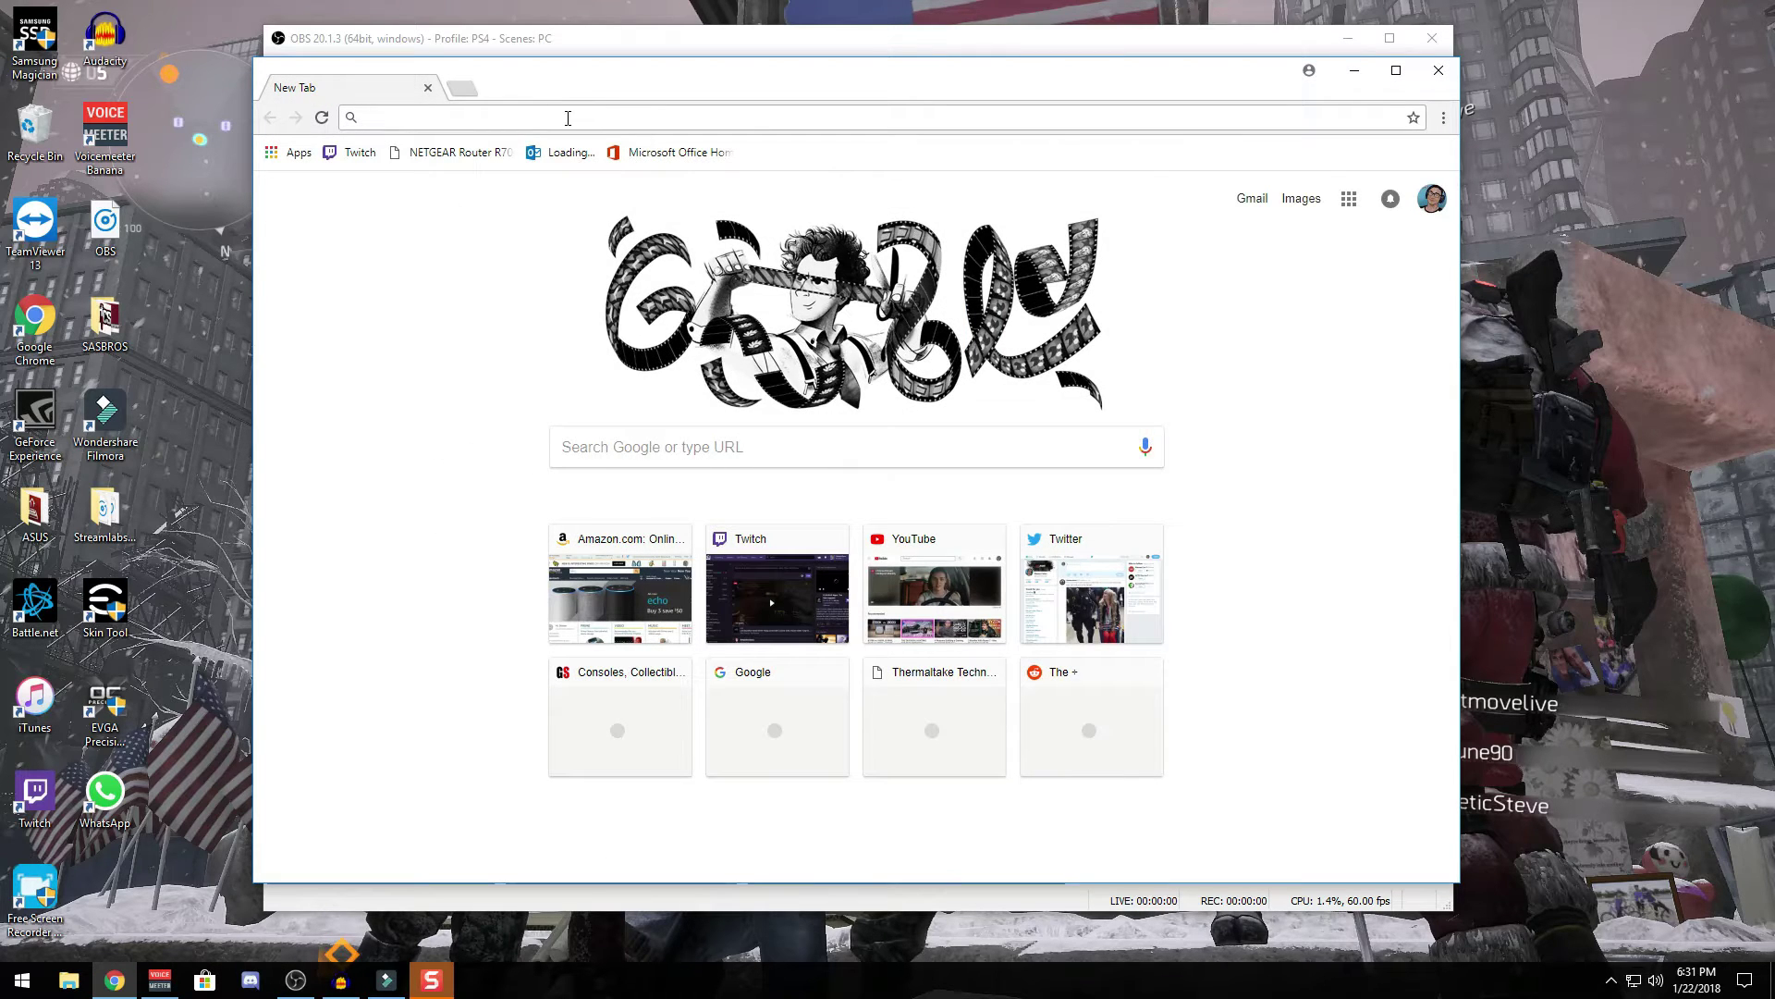
type("speed")
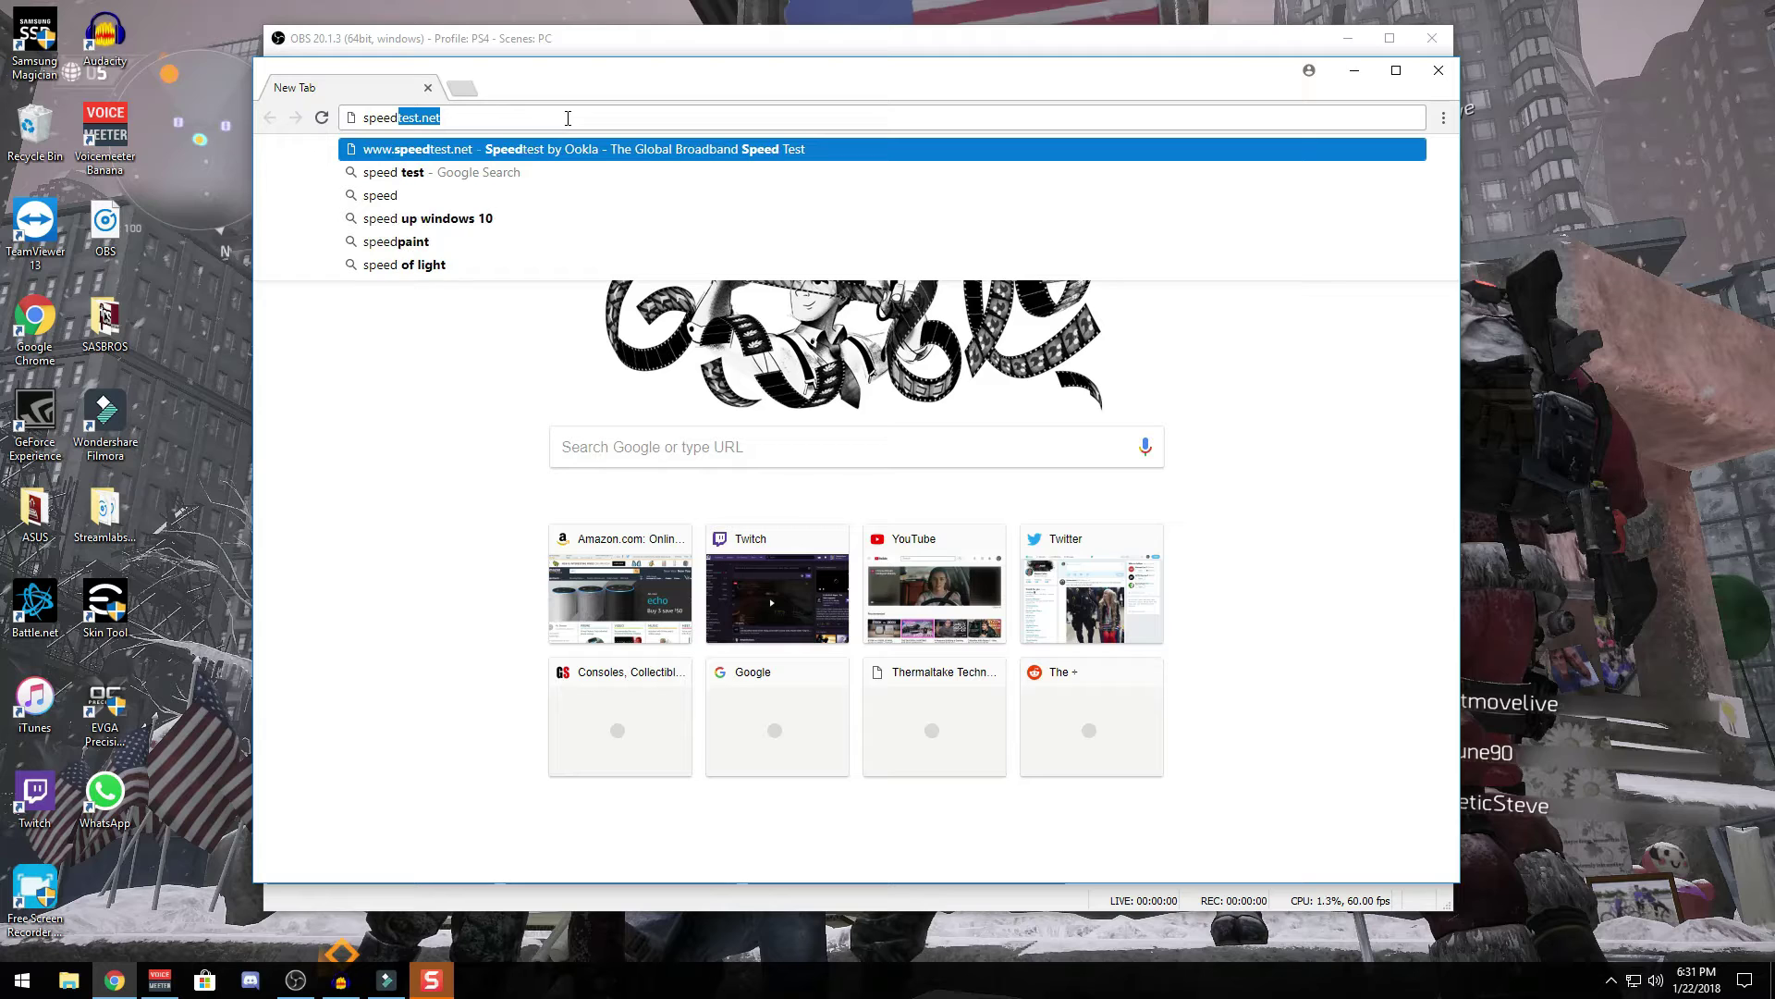
type("test.net")
key("Return")
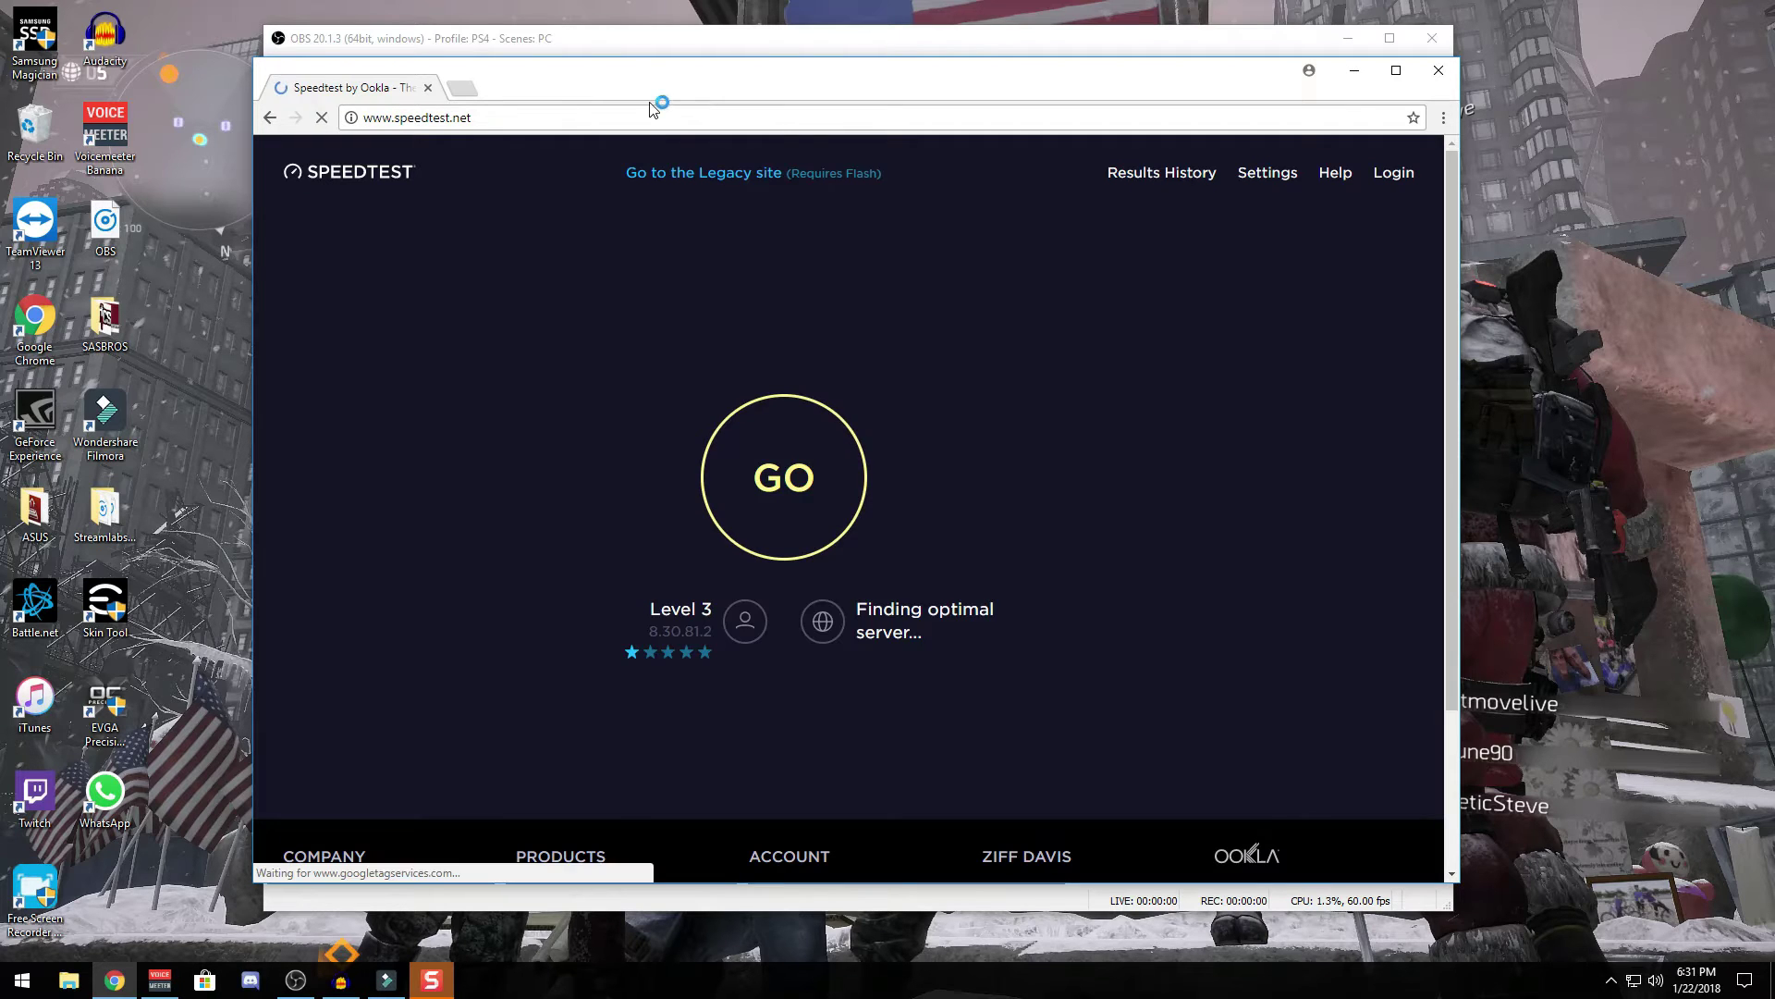
left_click(798, 480)
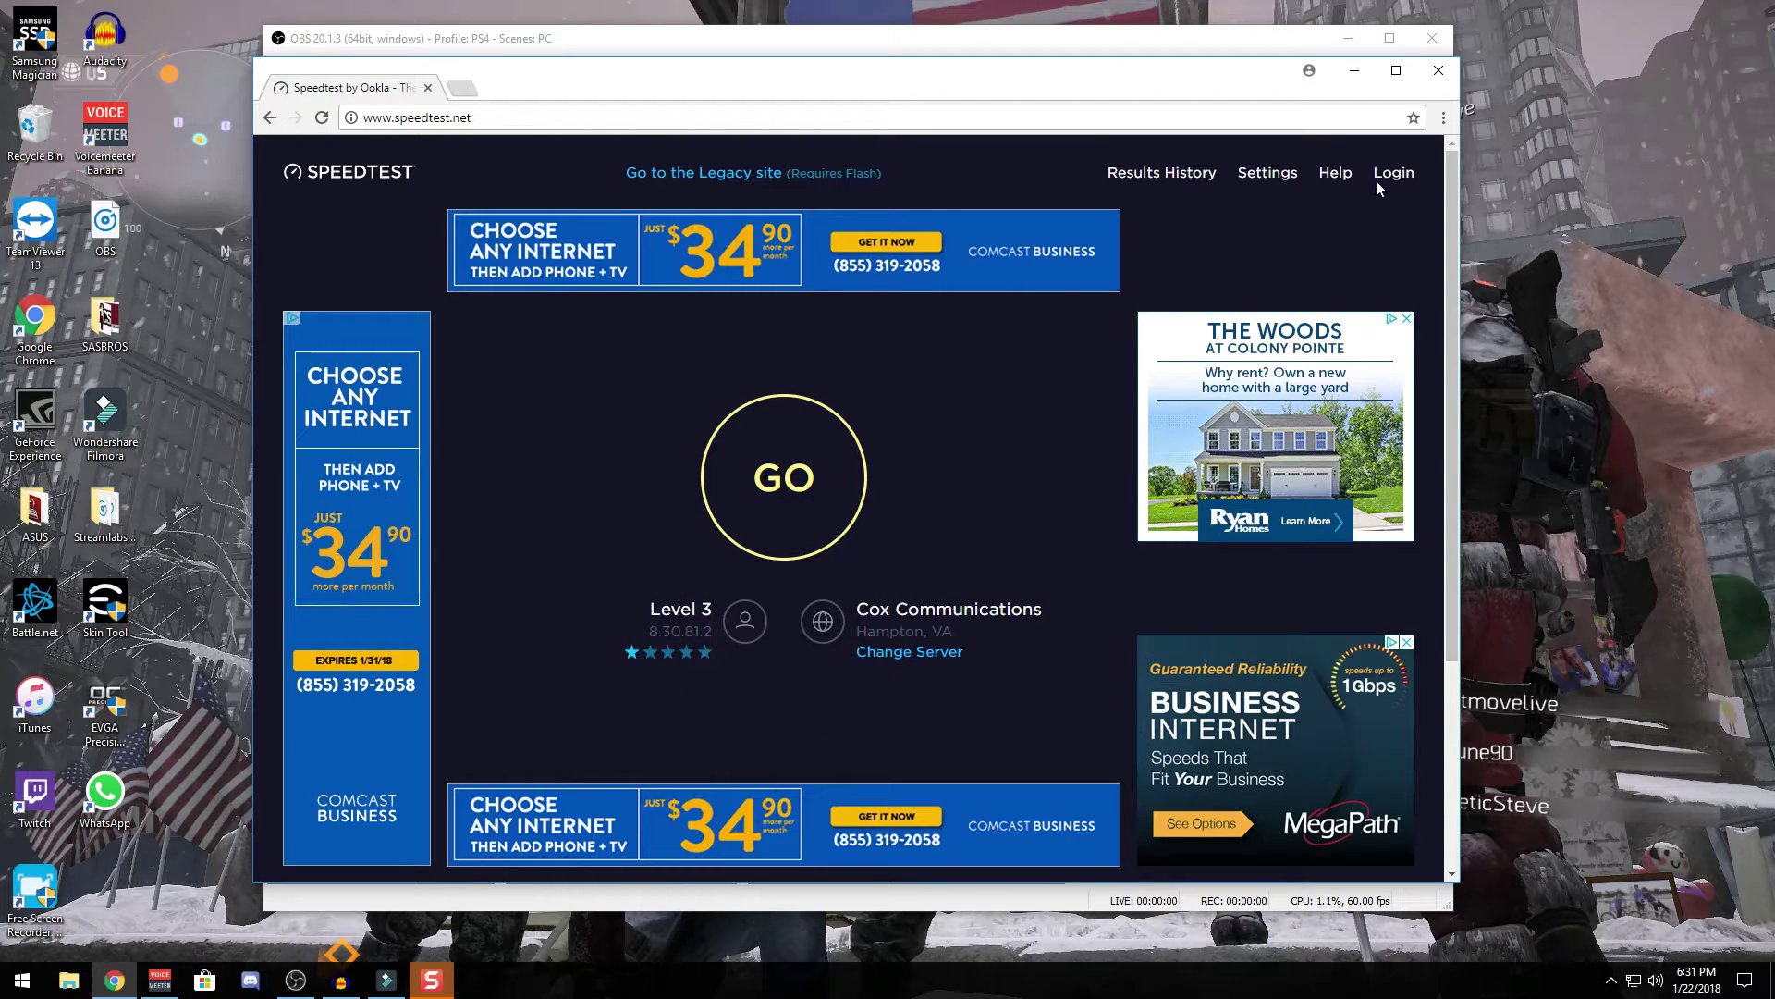
left_click(1439, 71)
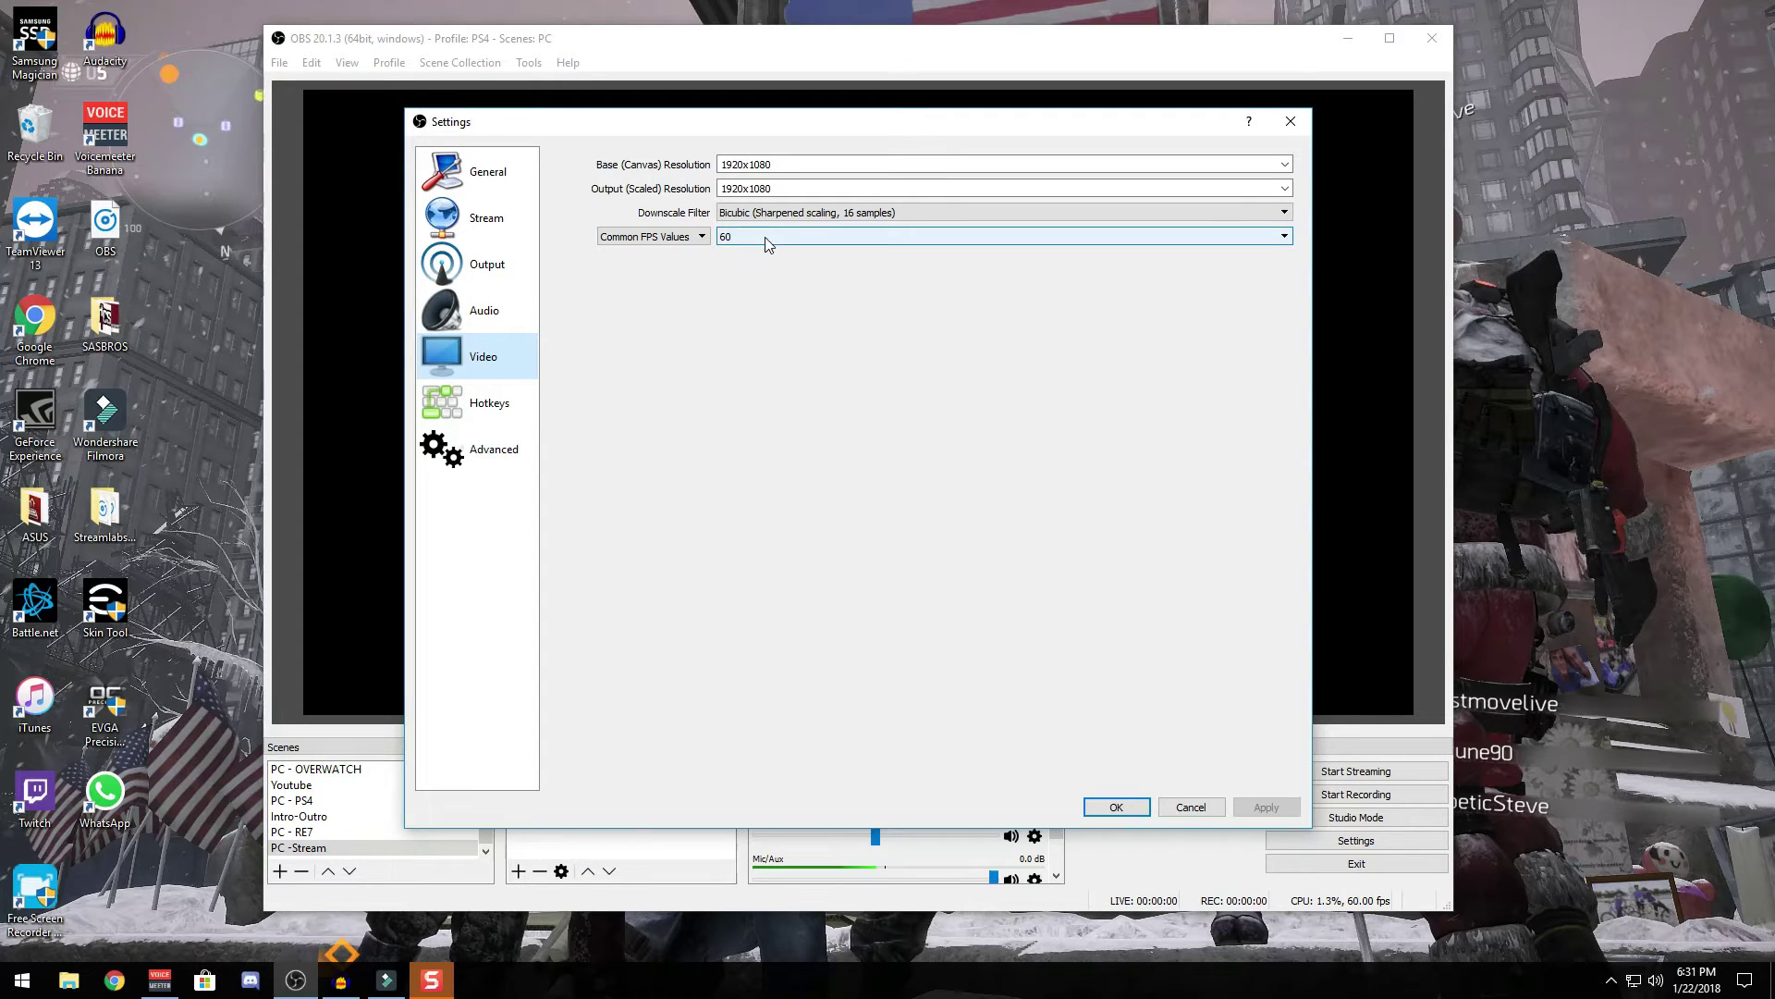
Open the Output settings and examine the streaming bitrate
left_click(503, 270)
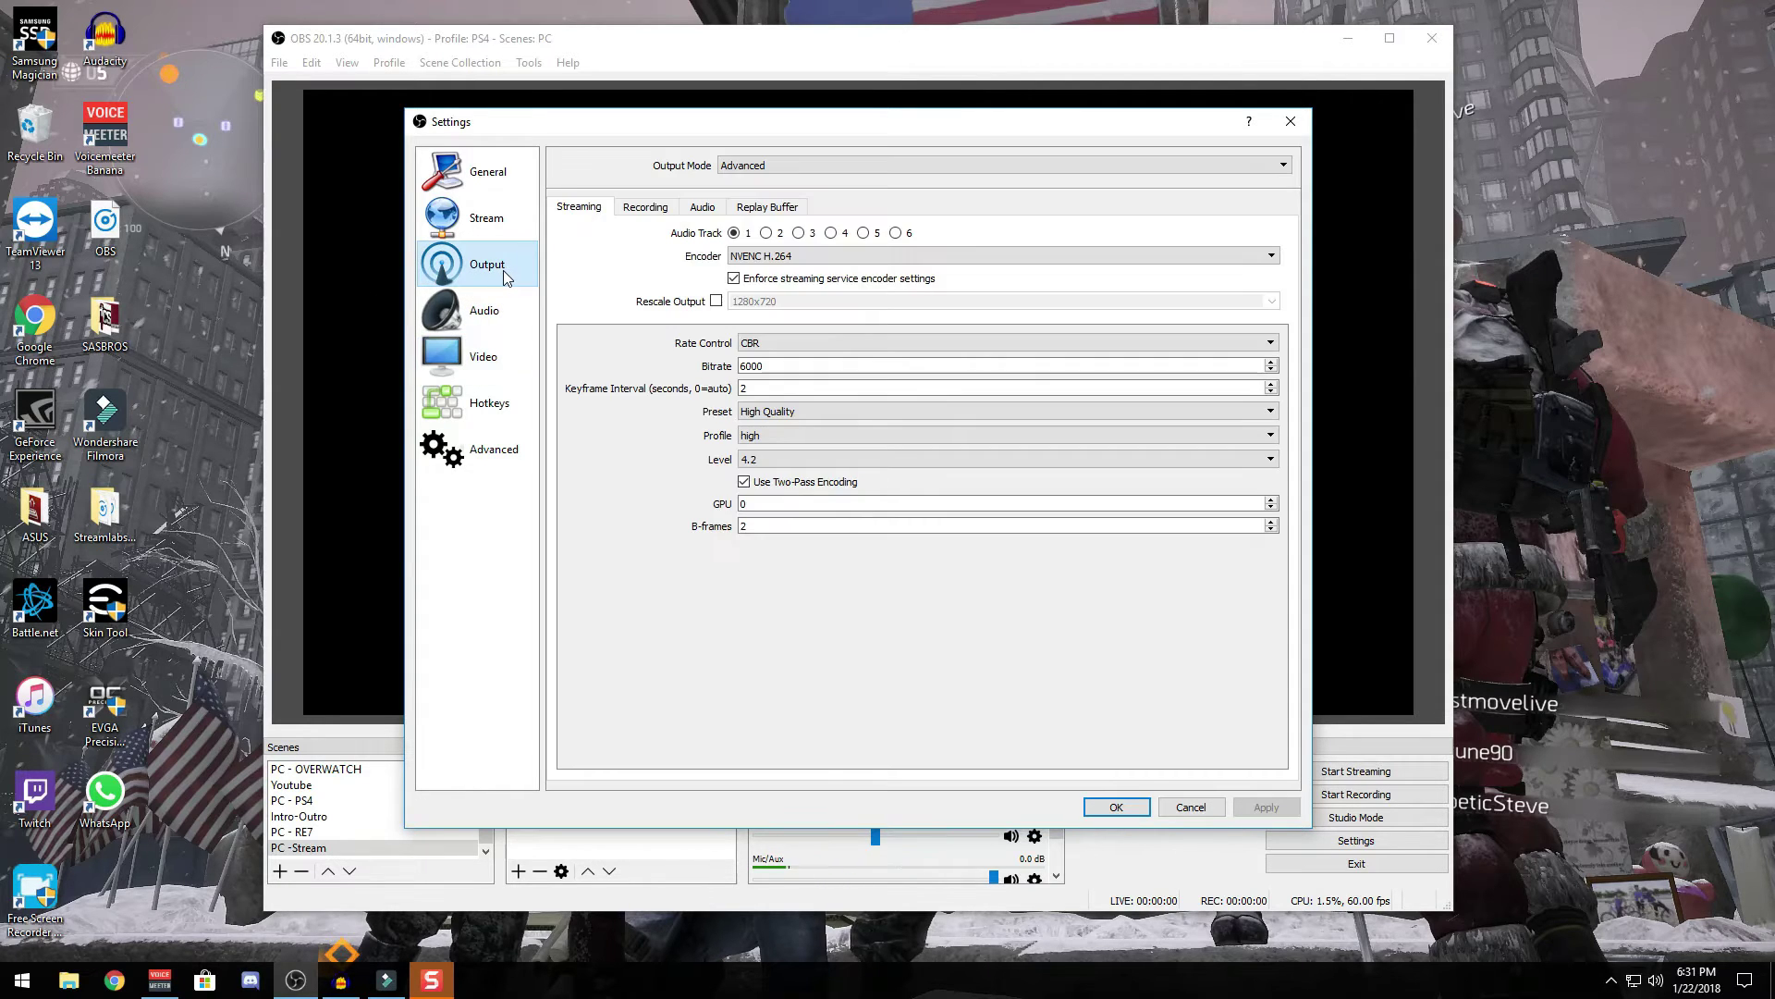
mouse_move(773, 367)
left_mouse_down()
mouse_move(733, 369)
mouse_move(792, 375)
left_mouse_up()
right_click(759, 366)
left_click(700, 370)
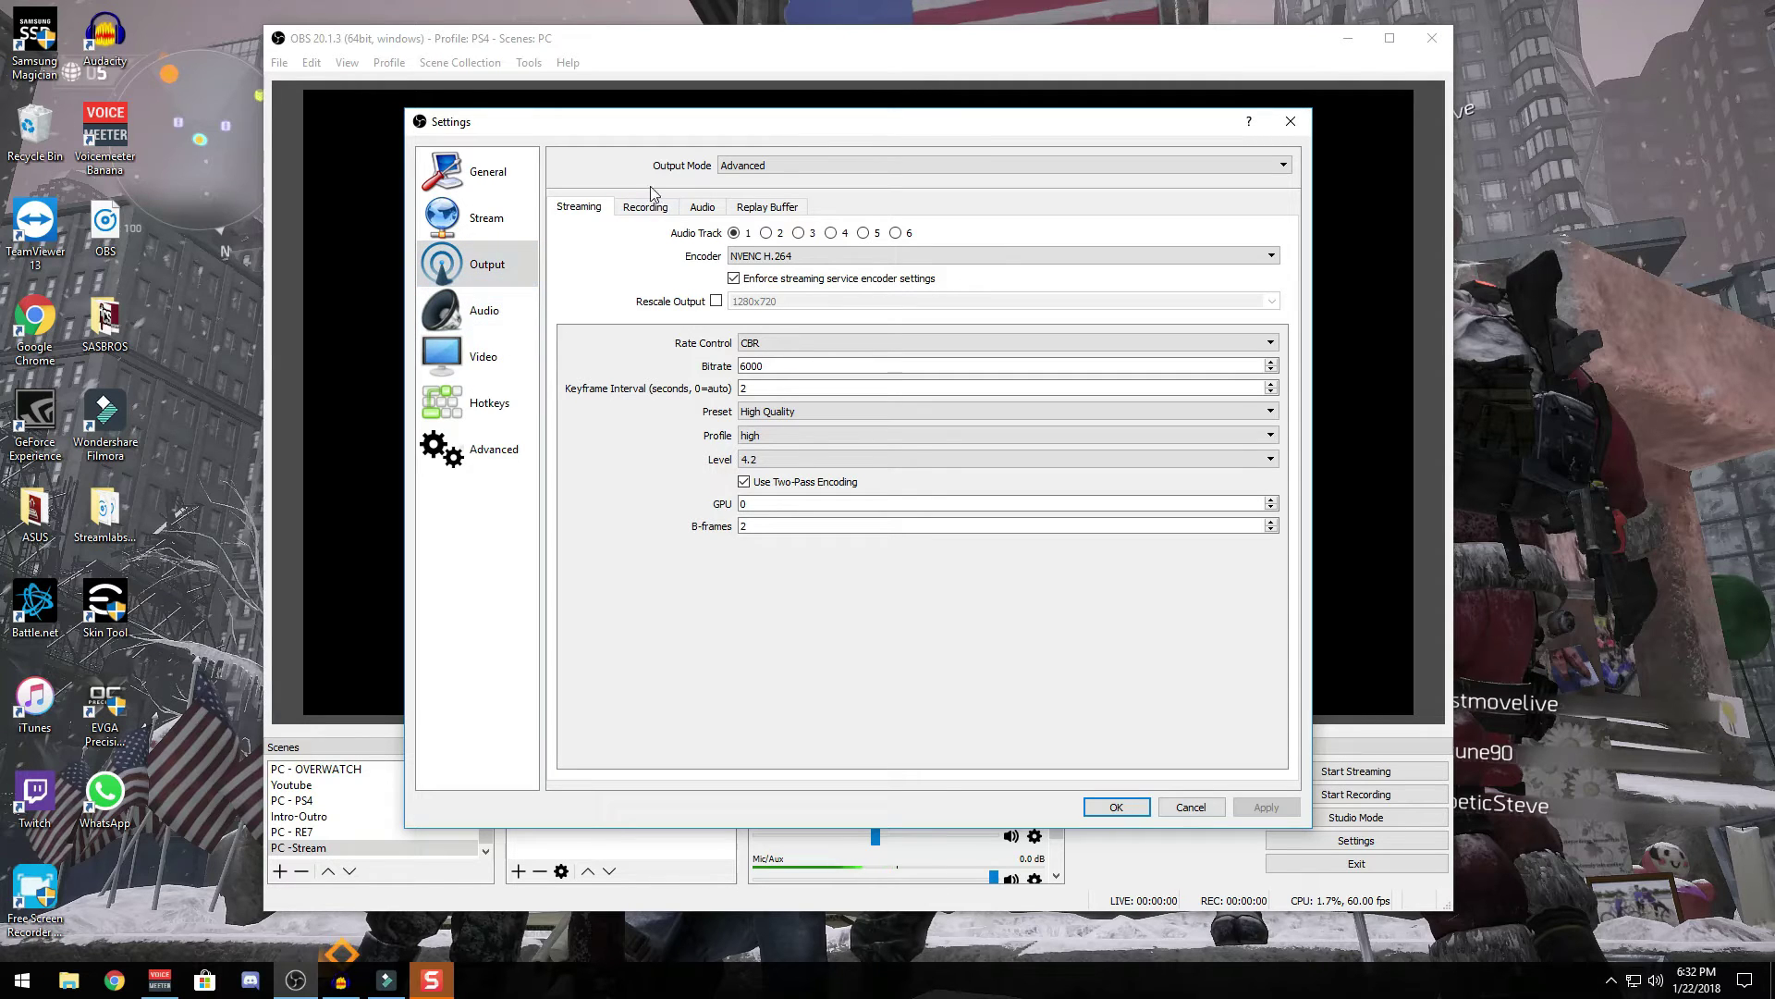
Switch the output mode to Simple to view its options, and return it to Advanced
left_click(722, 167)
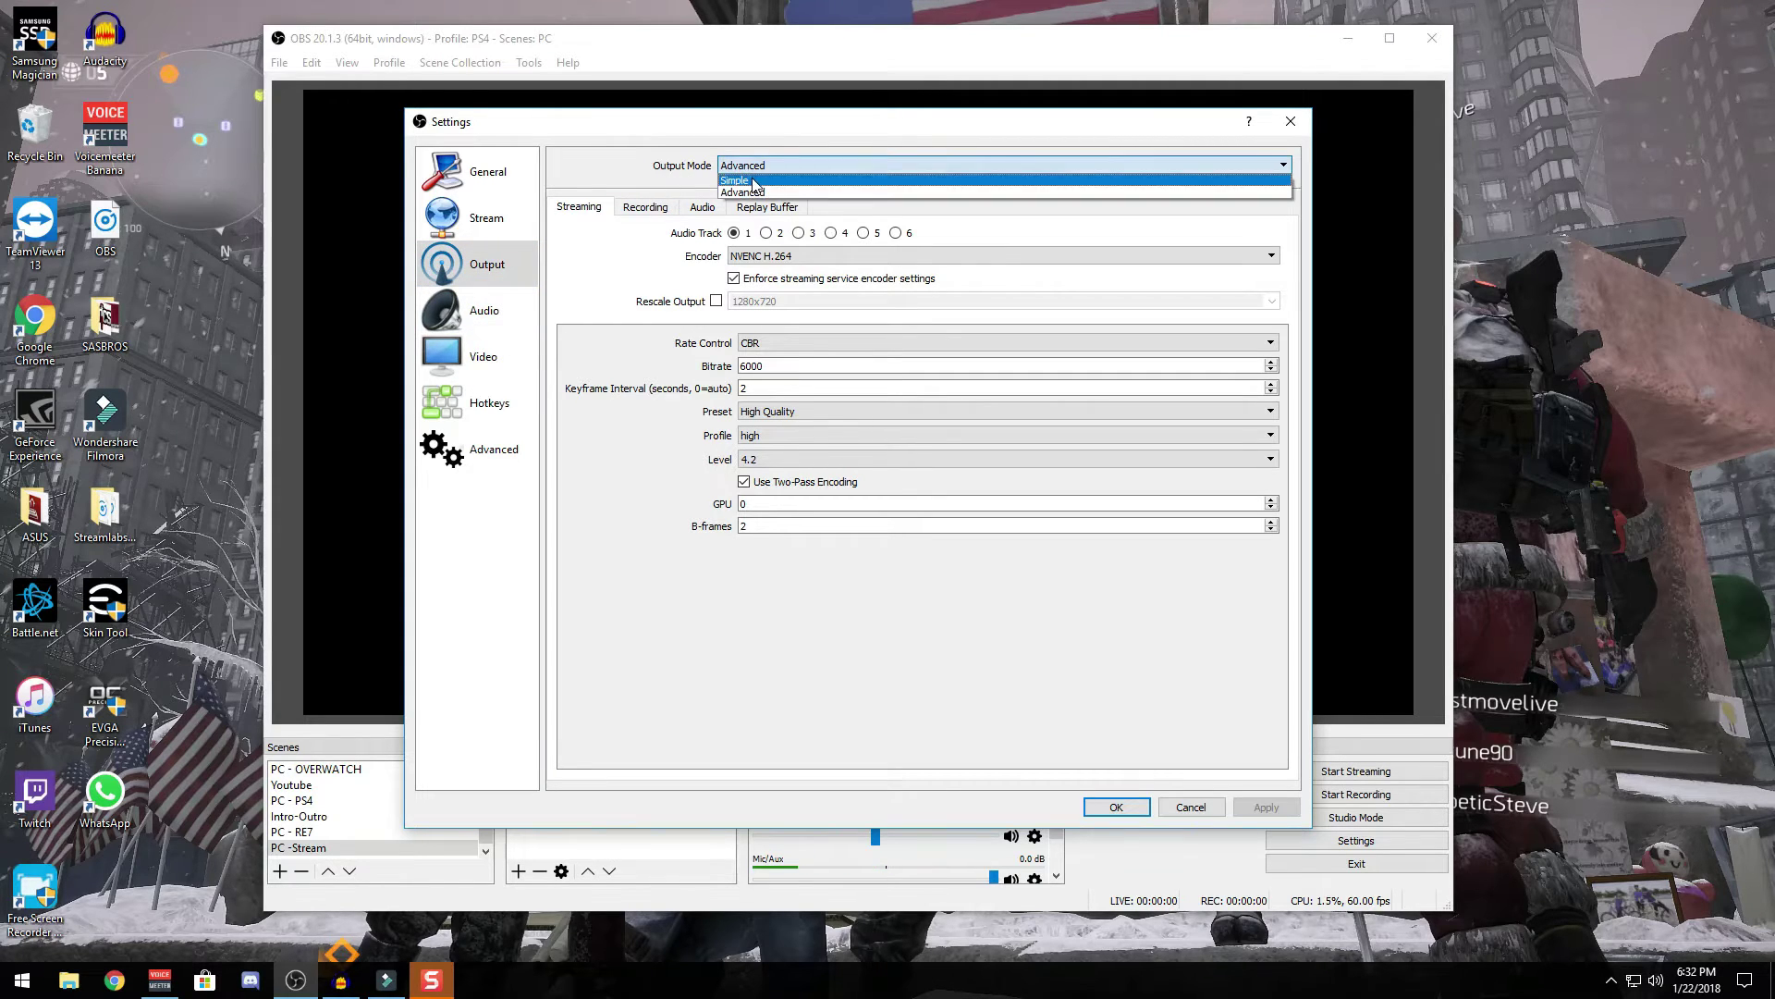
left_click(726, 177)
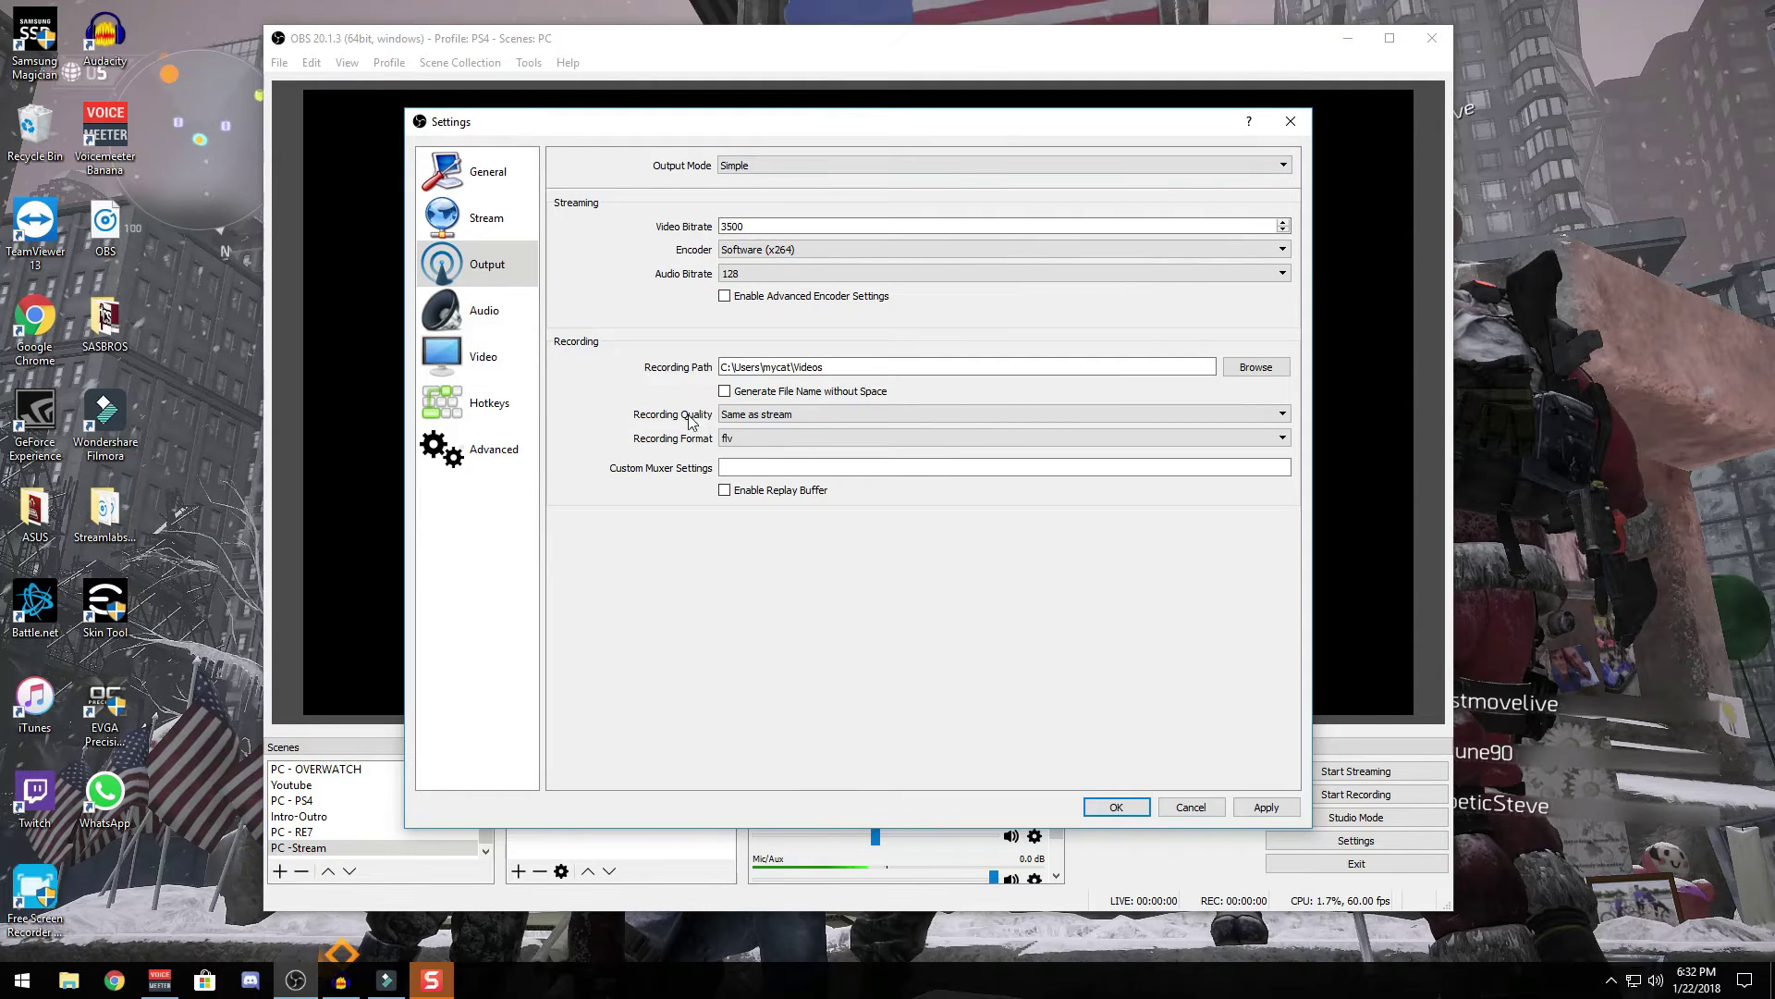
left_click(869, 166)
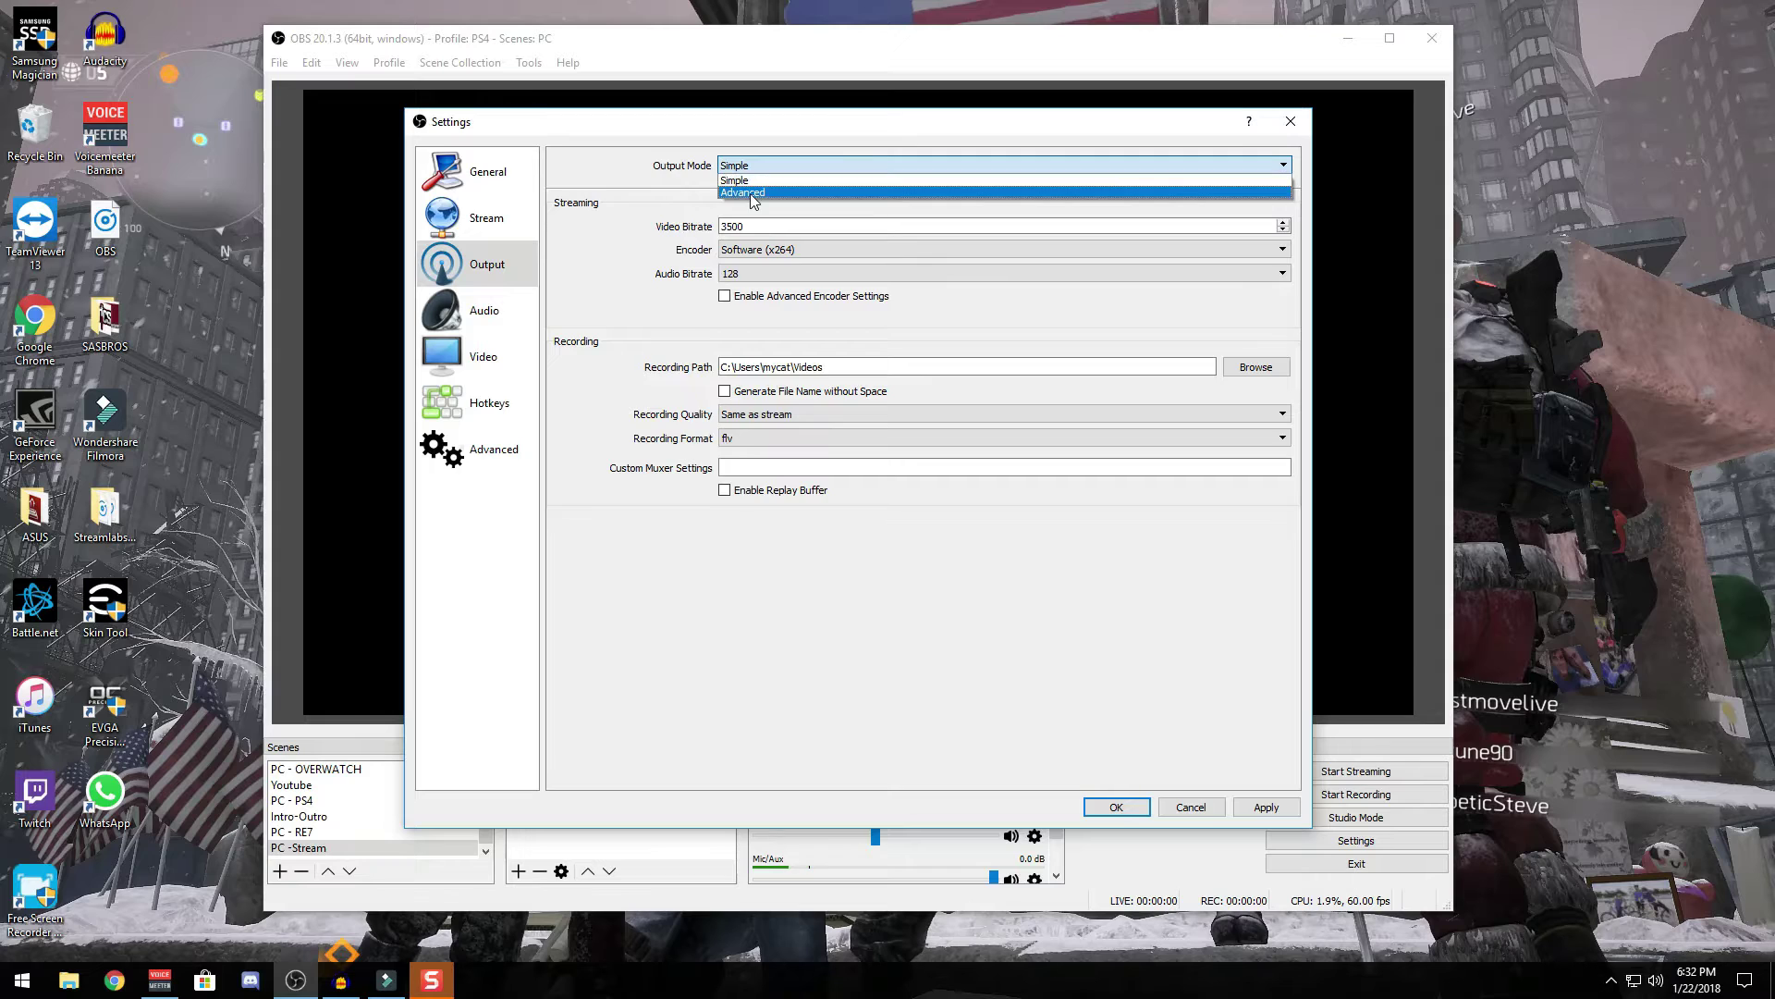
left_click(751, 192)
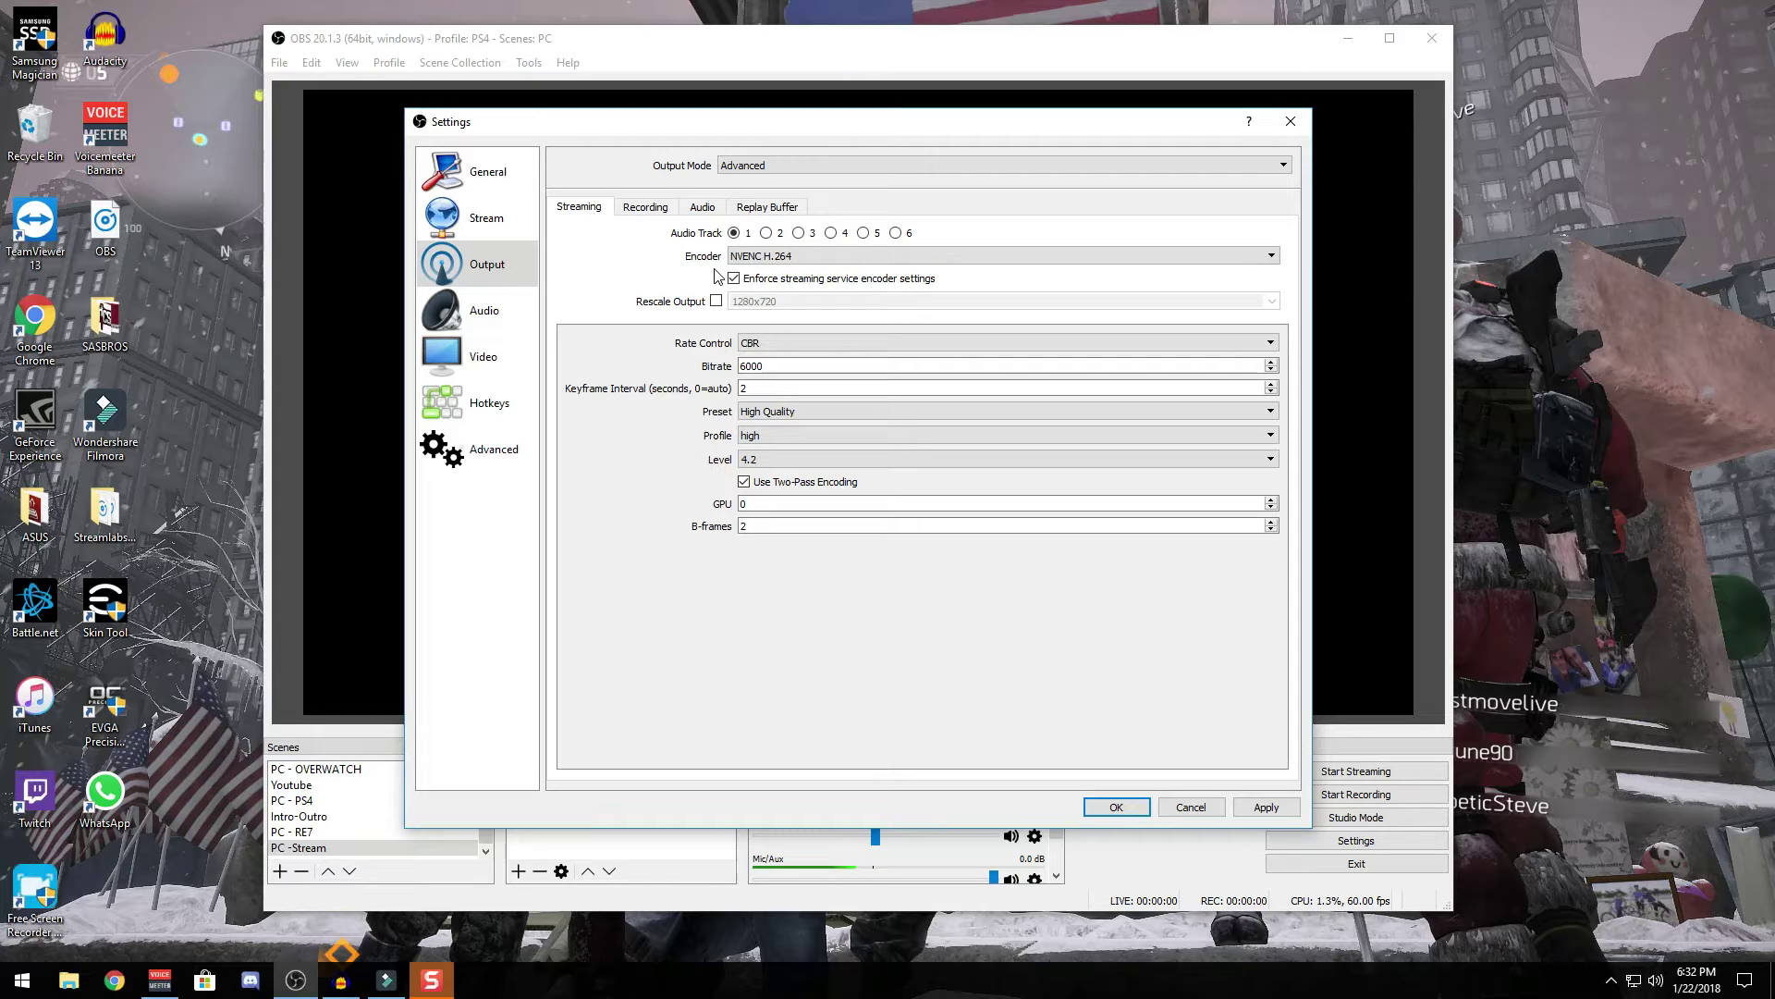
Set the streaming encoder to x264, keeping the streaming service encoder settings enforced
left_click(803, 265)
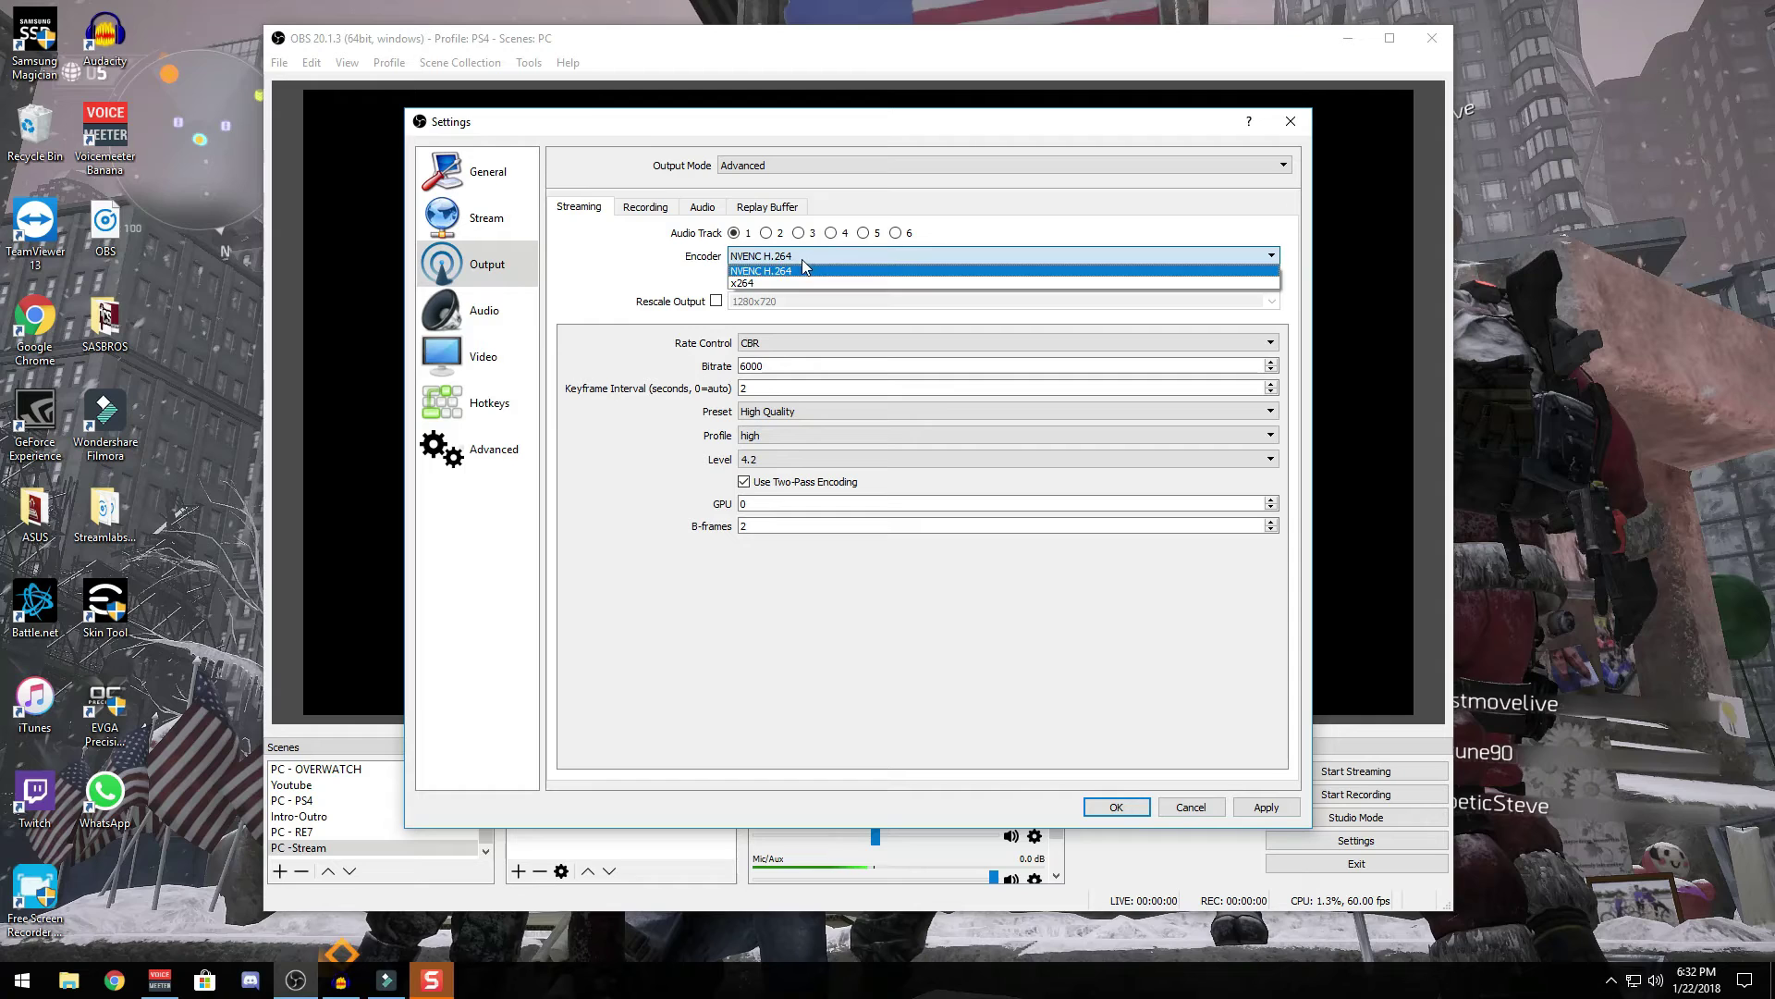
left_click(618, 276)
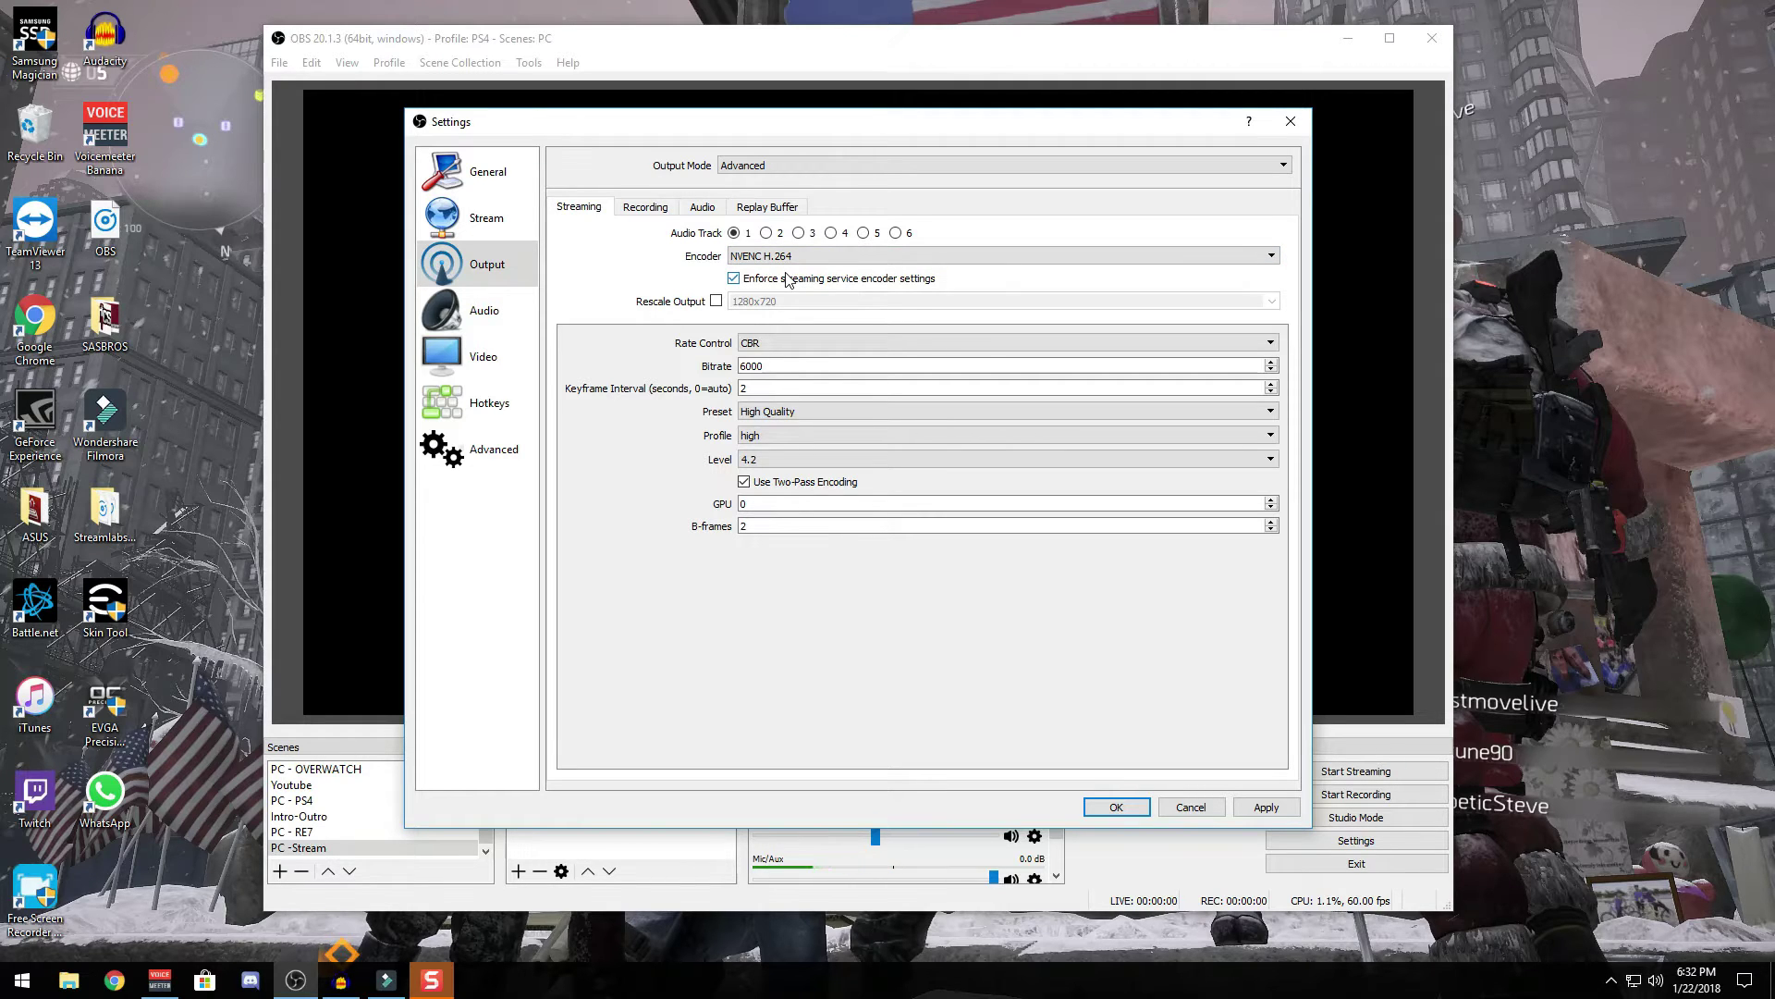
left_click(839, 264)
left_click(751, 286)
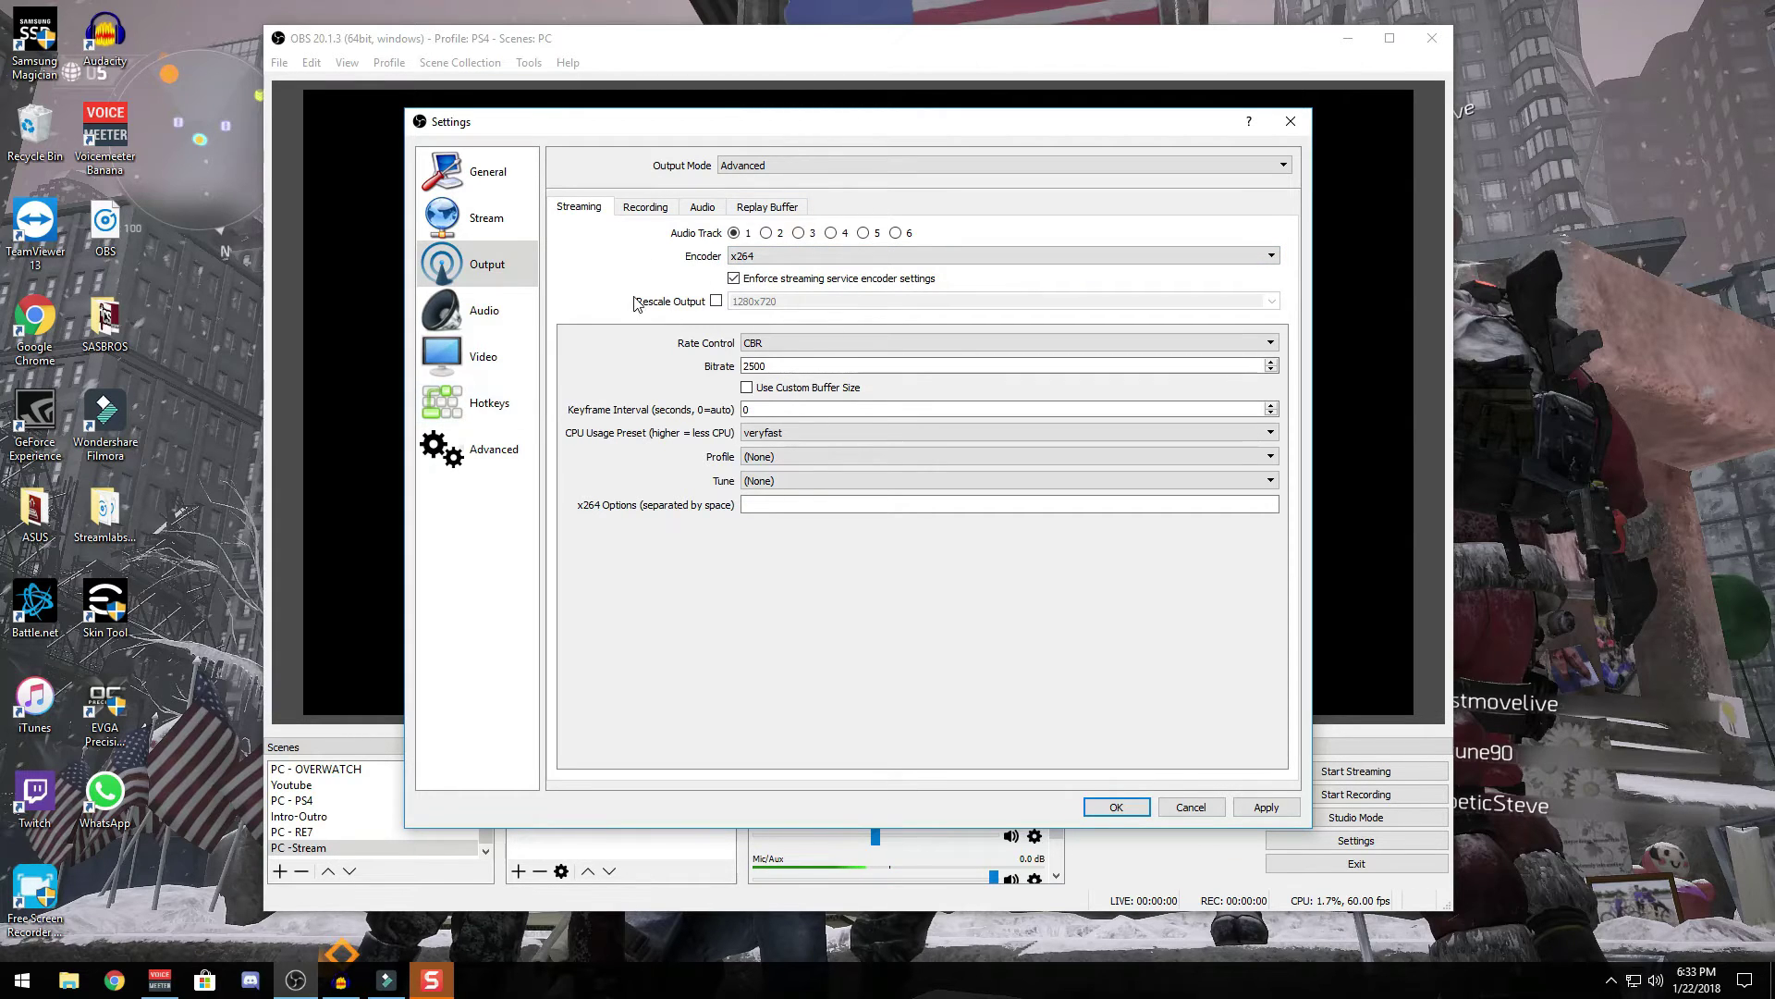
left_click(734, 277)
left_click(733, 278)
Set the x264 bitrate to 900 and the keyframe interval to 2 seconds
left_click_drag(781, 366, 718, 377)
type("200")
double_click(779, 368)
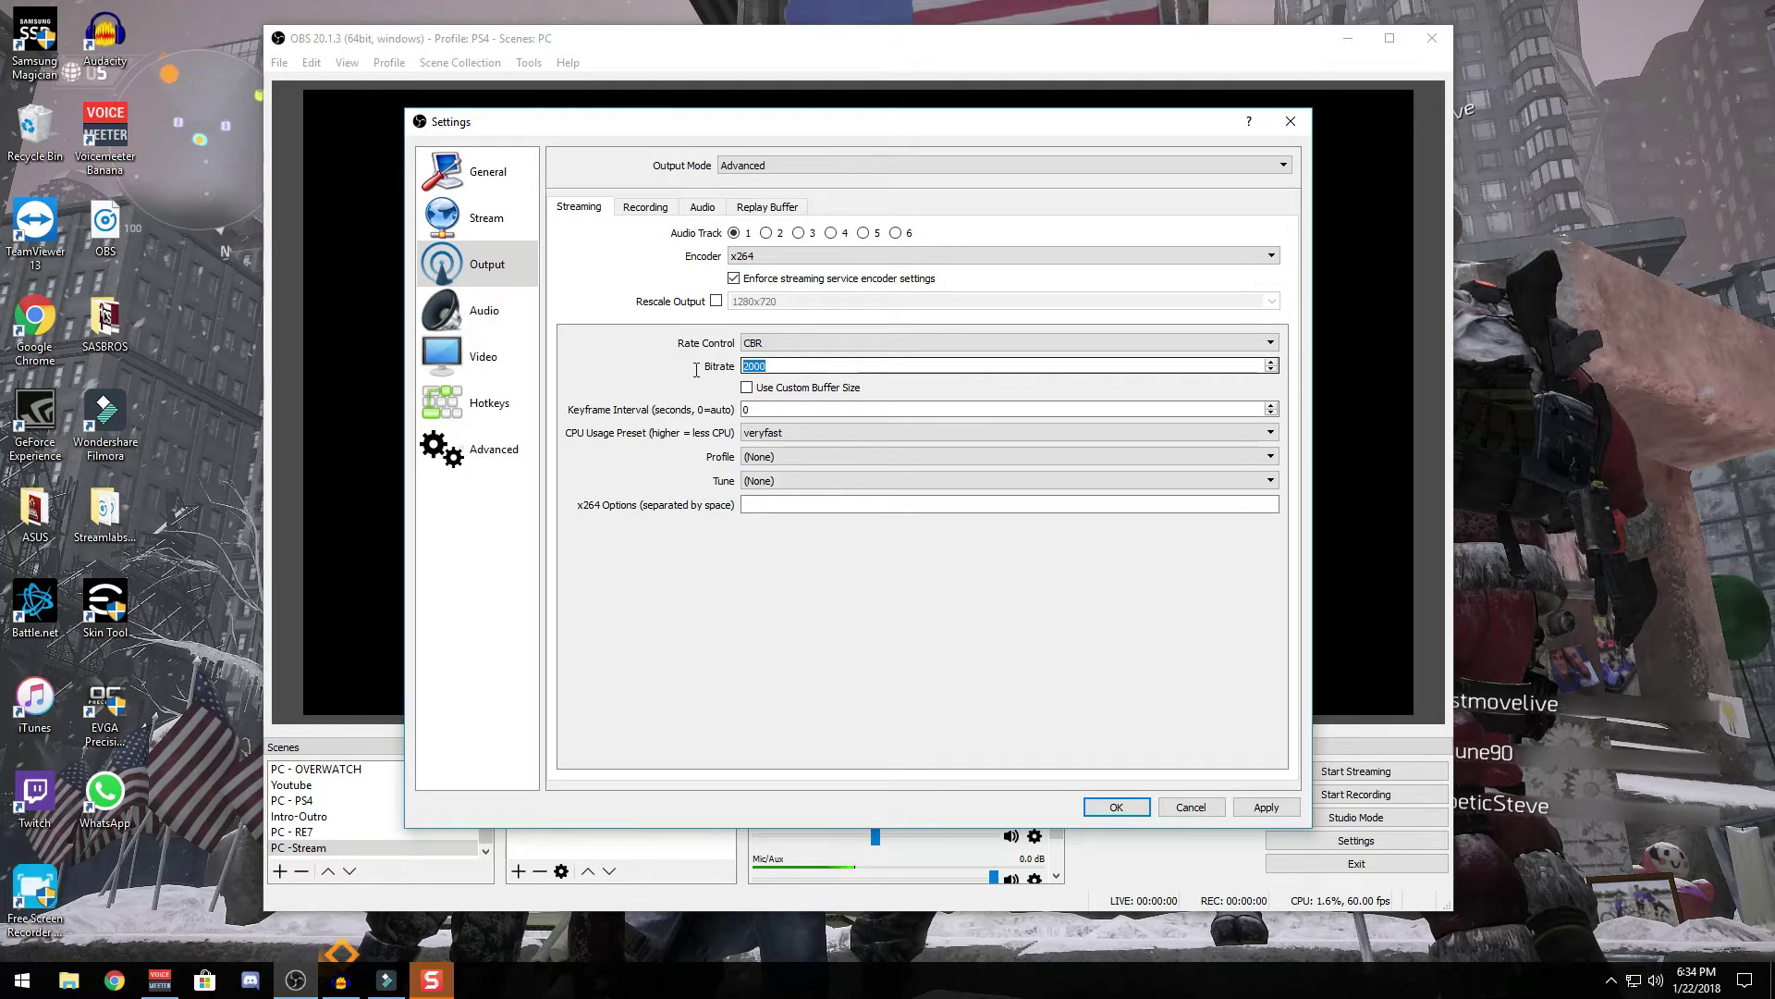
type("900")
key("Tab")
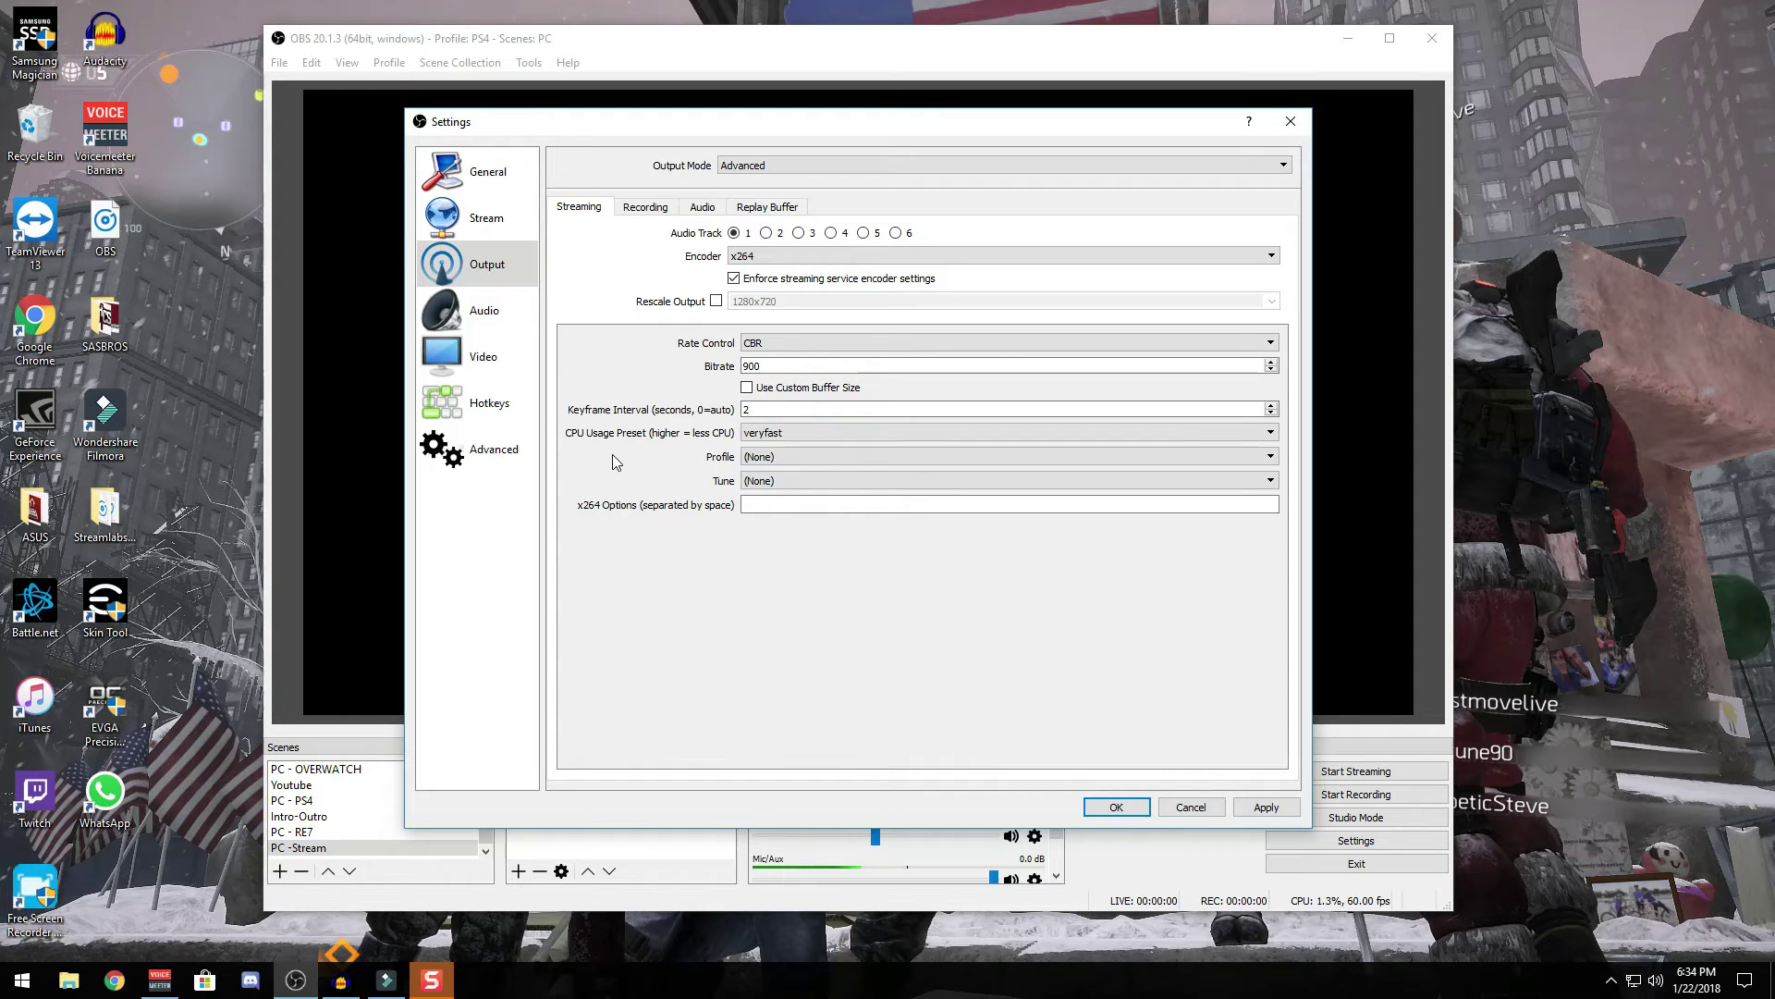
Set the x264 CPU usage preset to fast and the profile to main
left_click(803, 431)
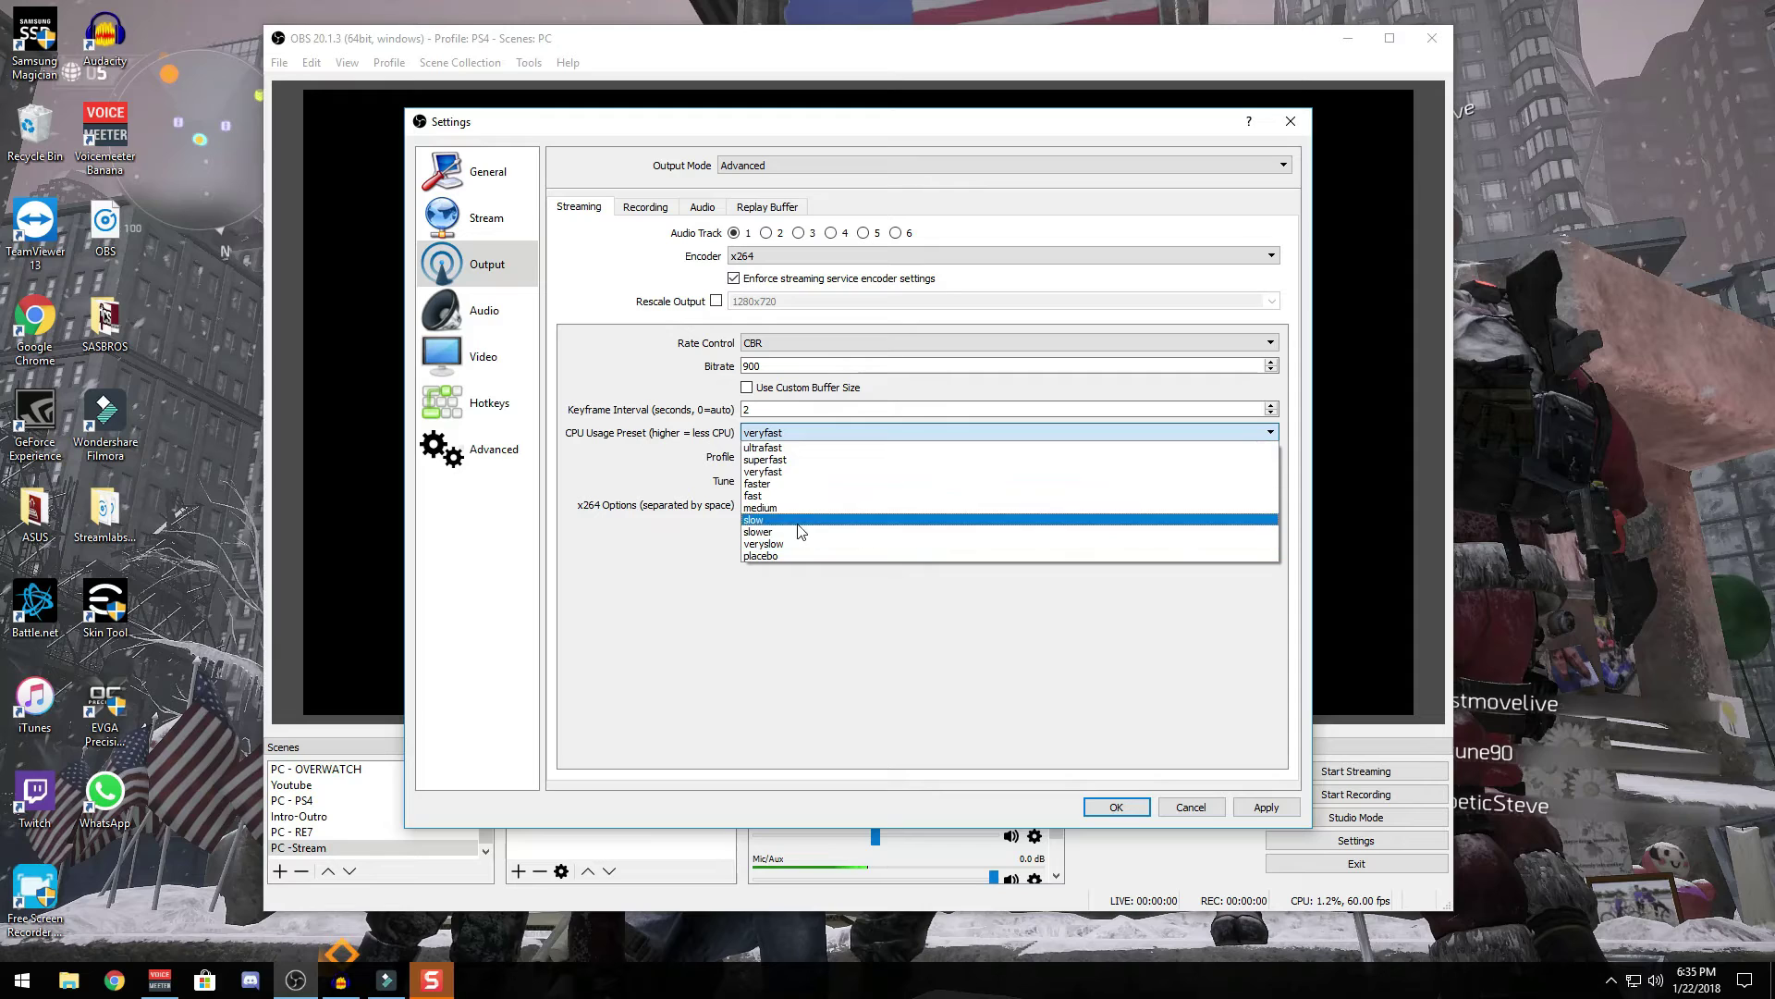
left_click(791, 475)
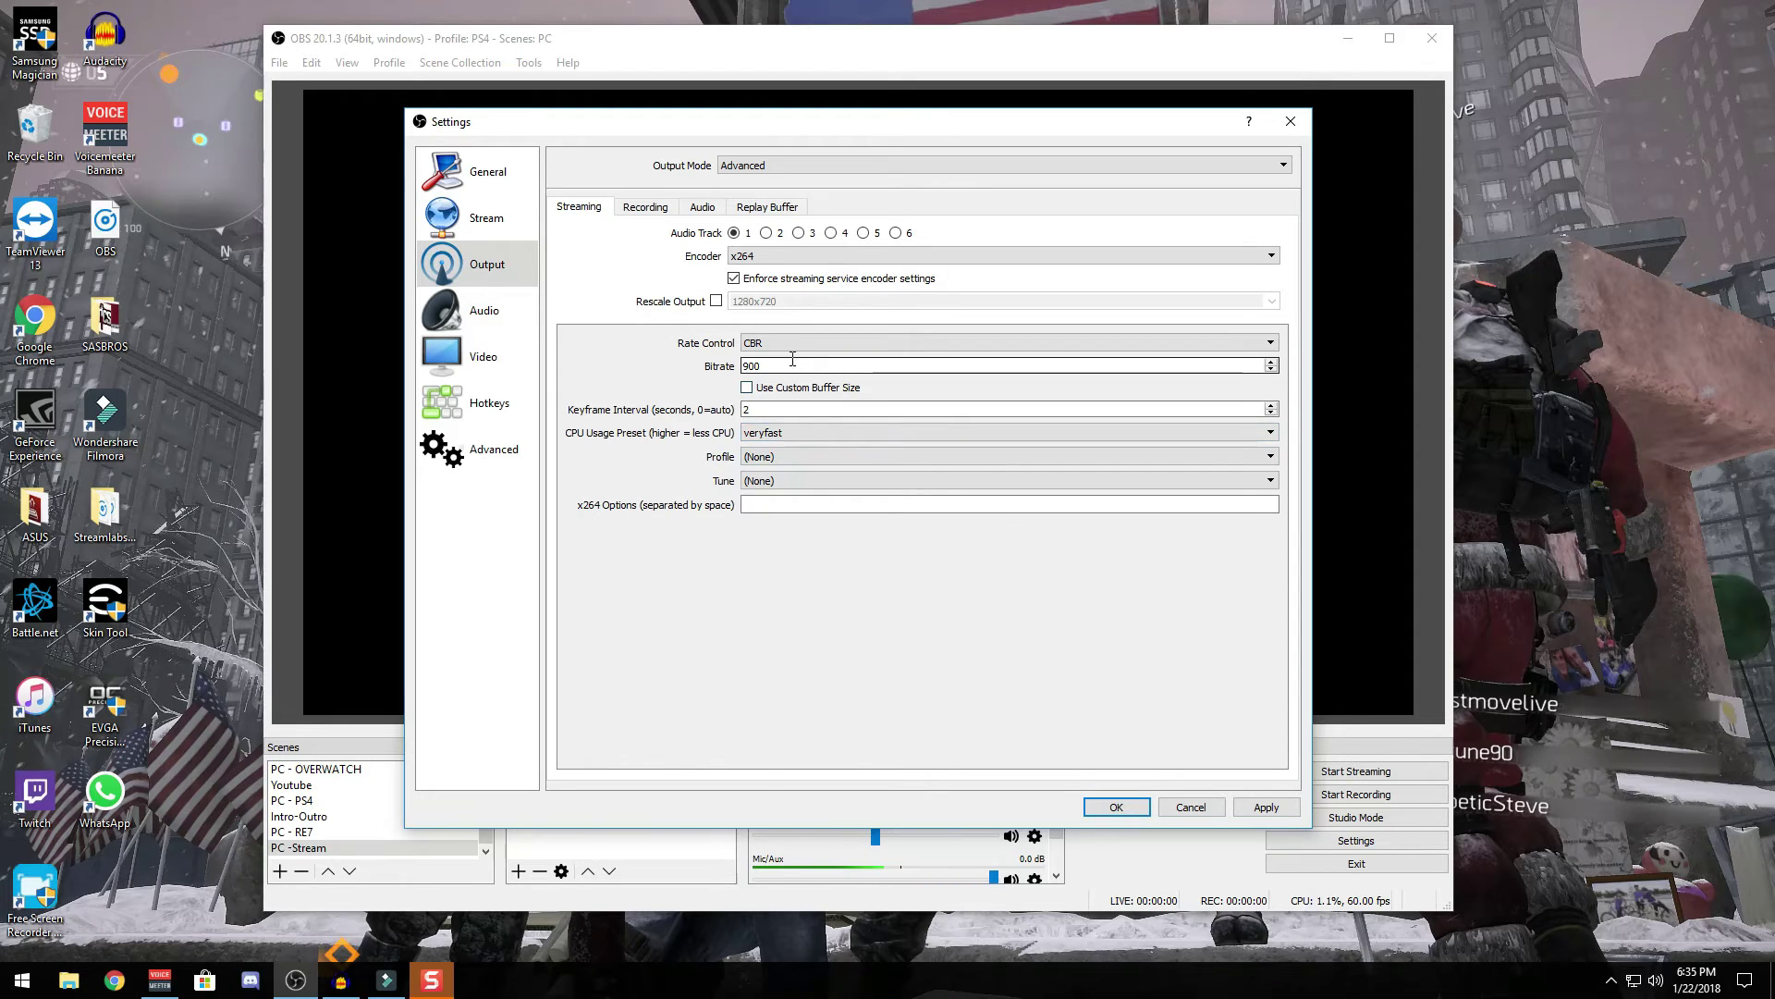
left_click(819, 433)
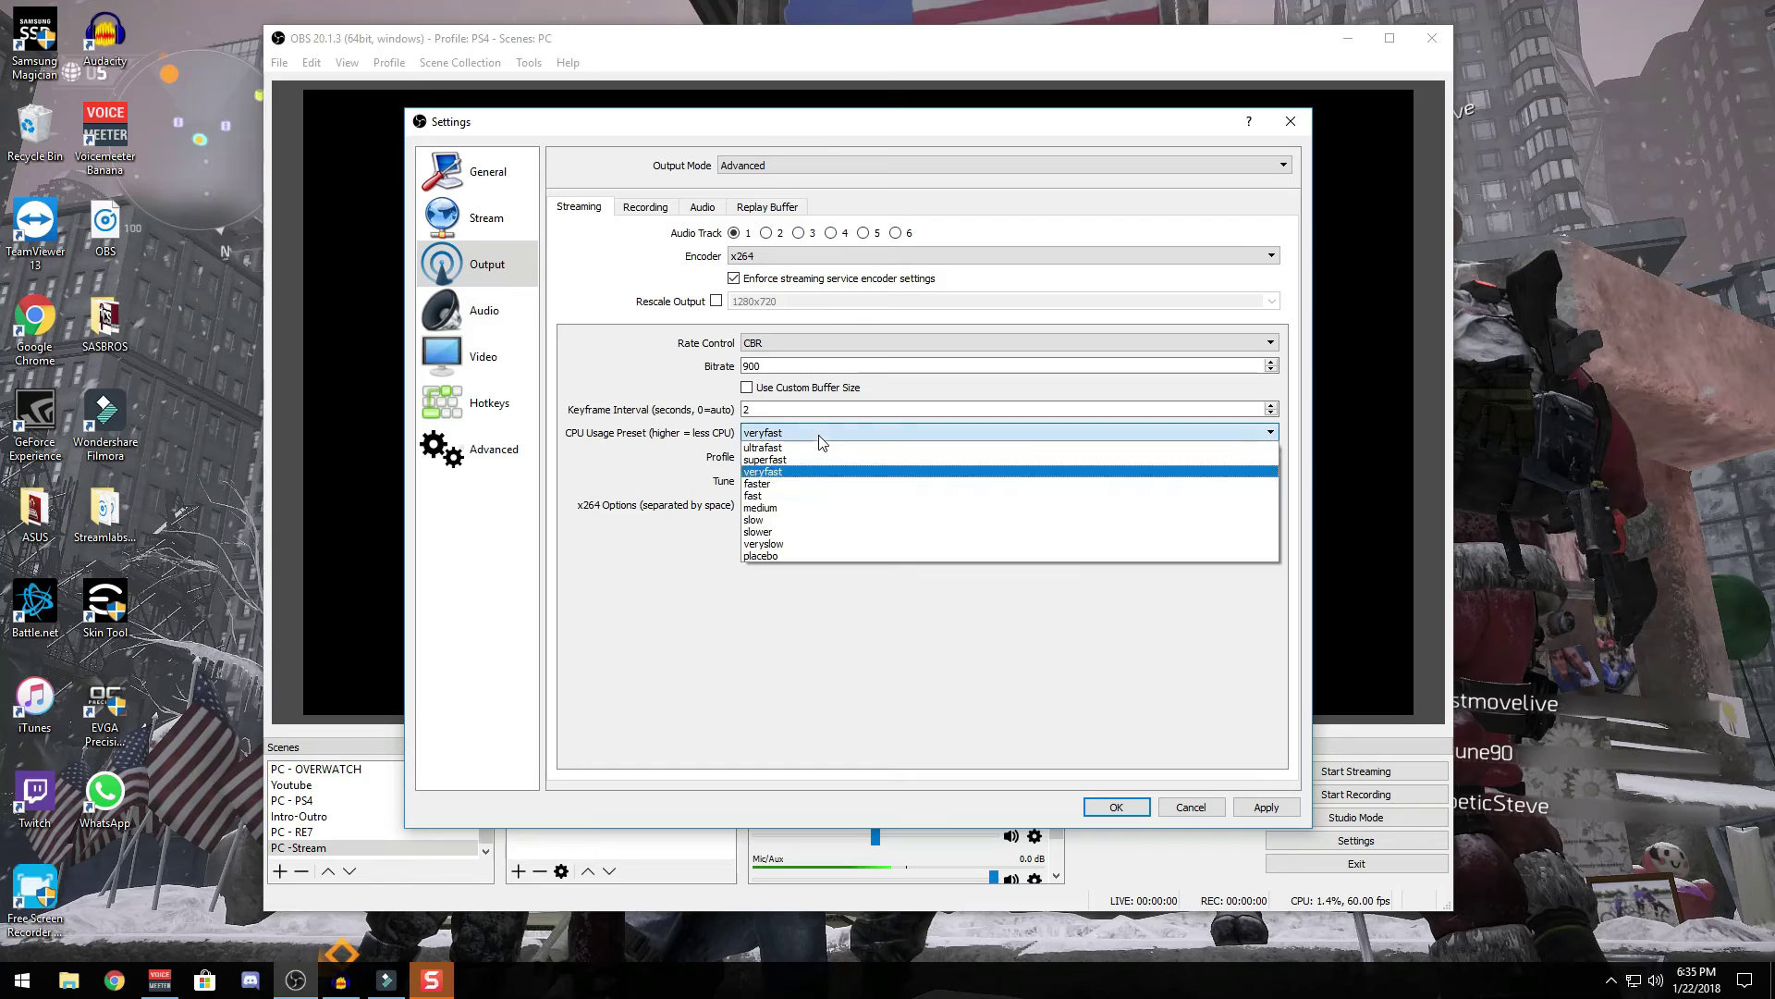
left_click(753, 496)
double_click(750, 367)
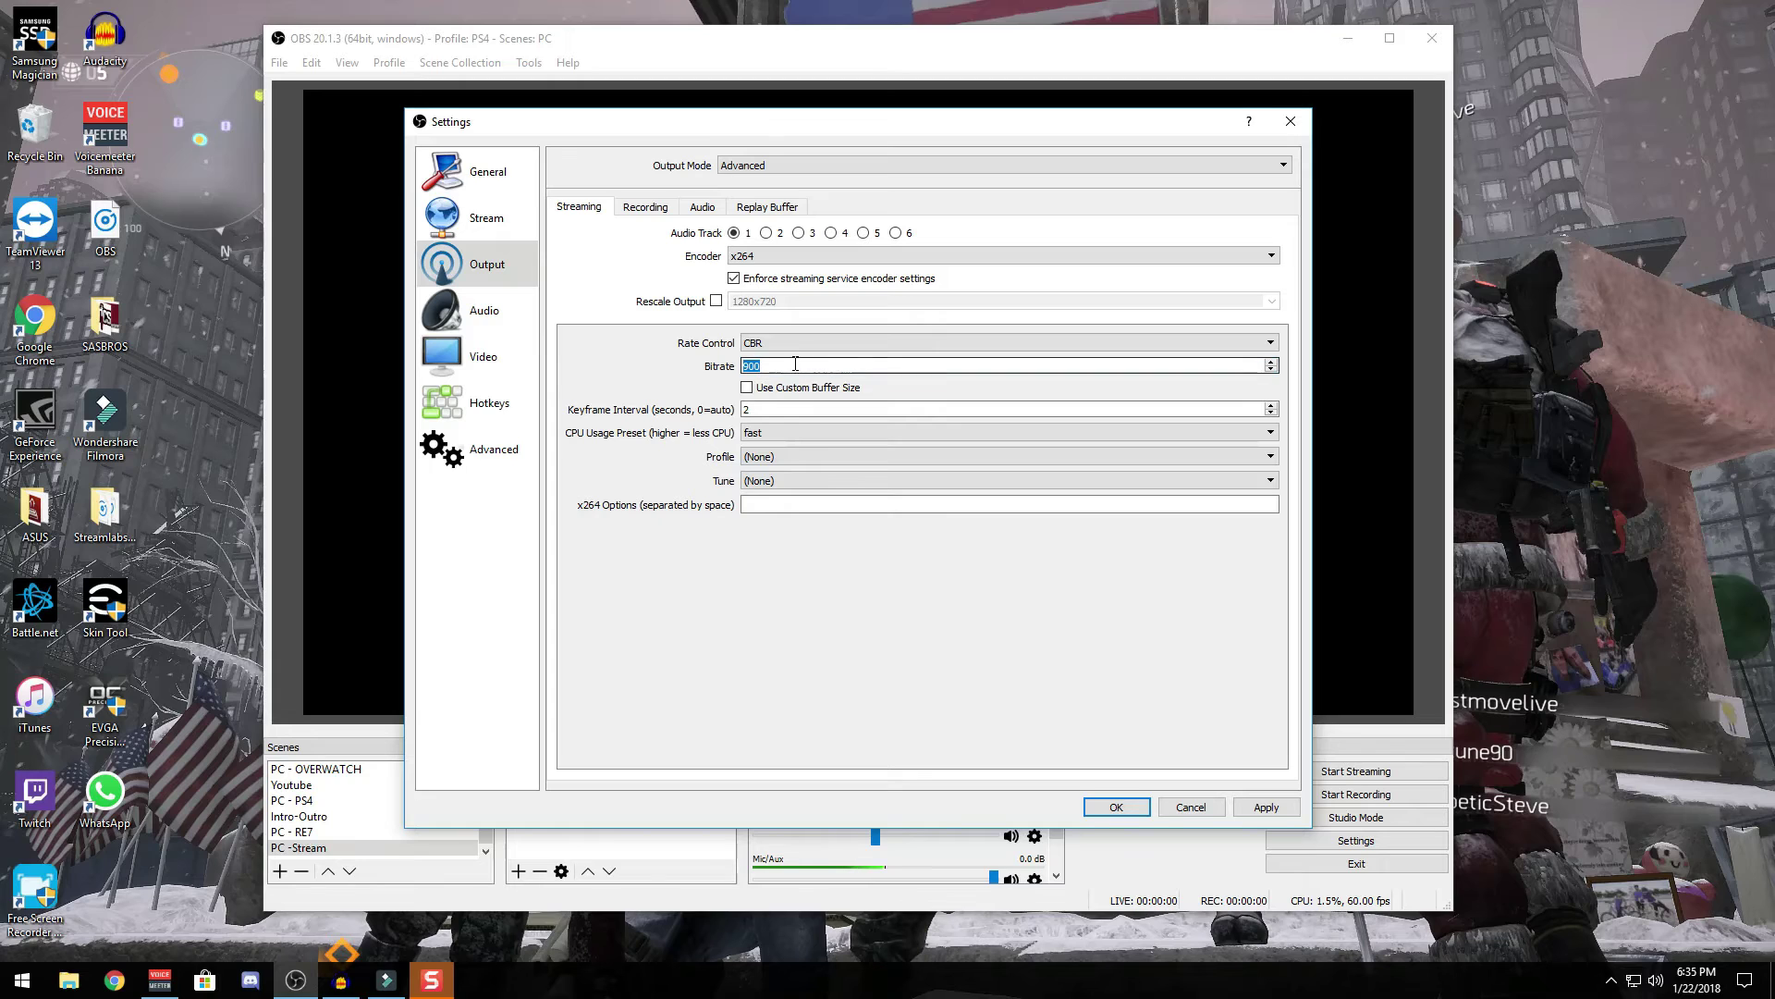
left_click(786, 458)
left_click(806, 498)
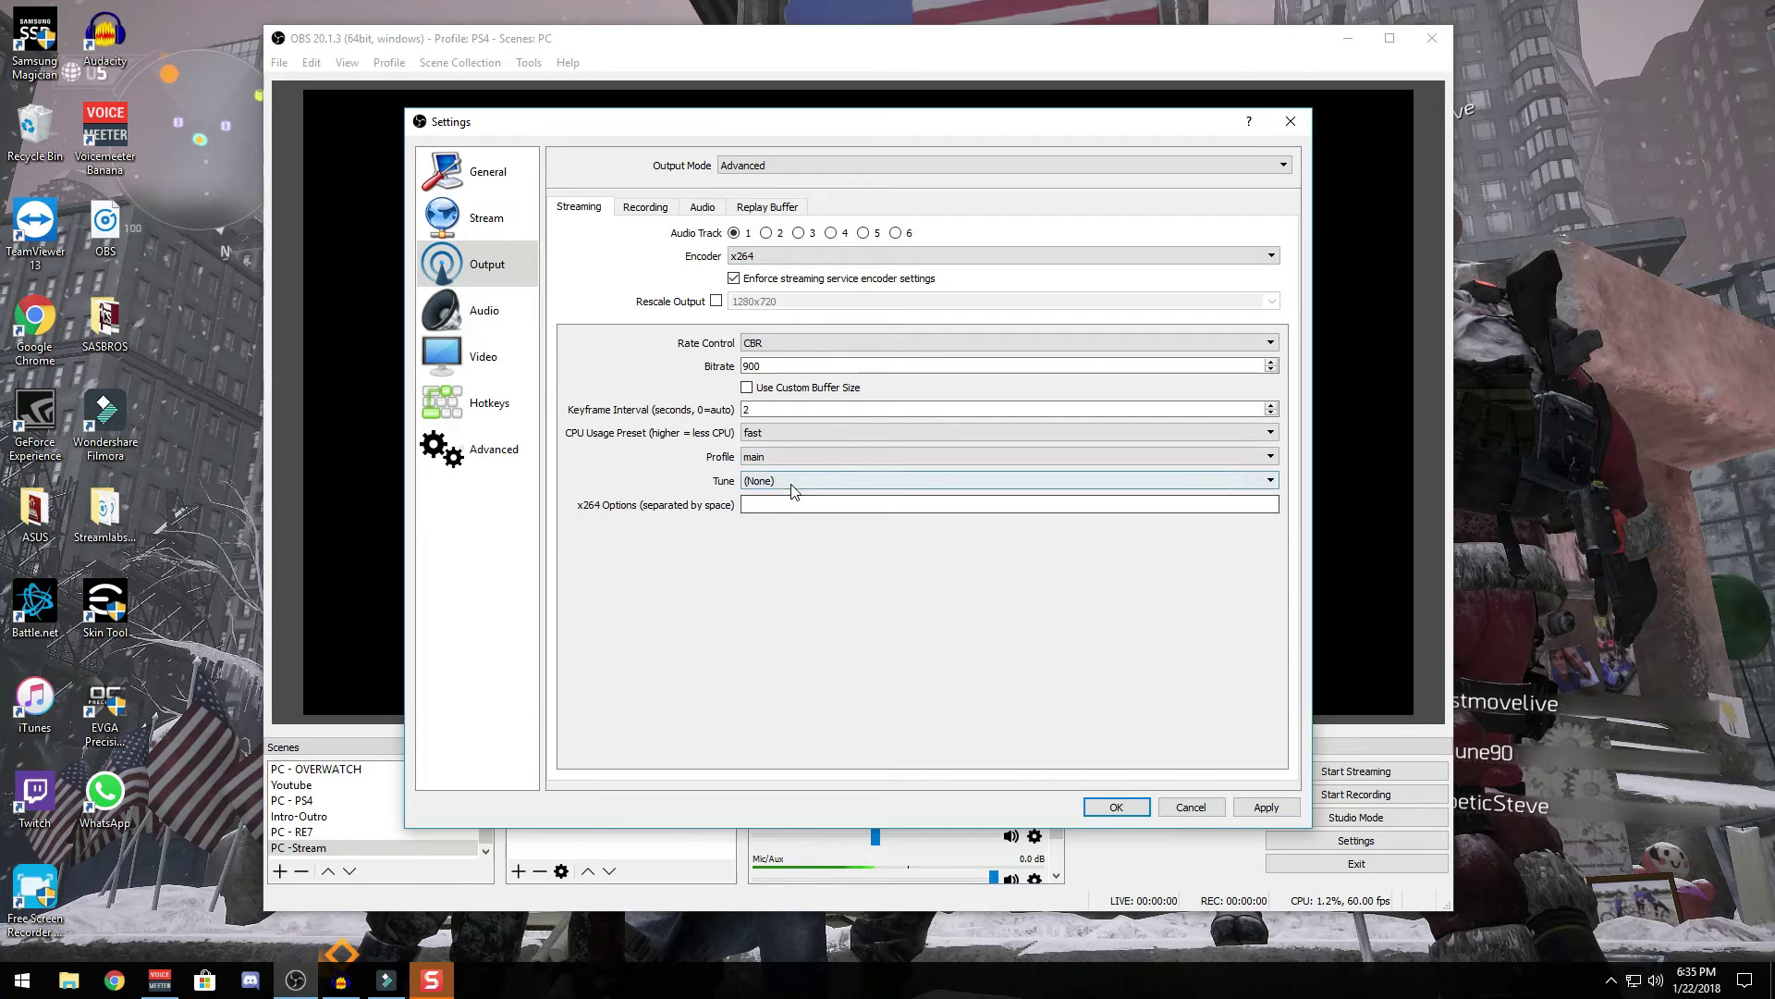
Switch the streaming encoder from x264 to NVENC H.264
left_click(801, 267)
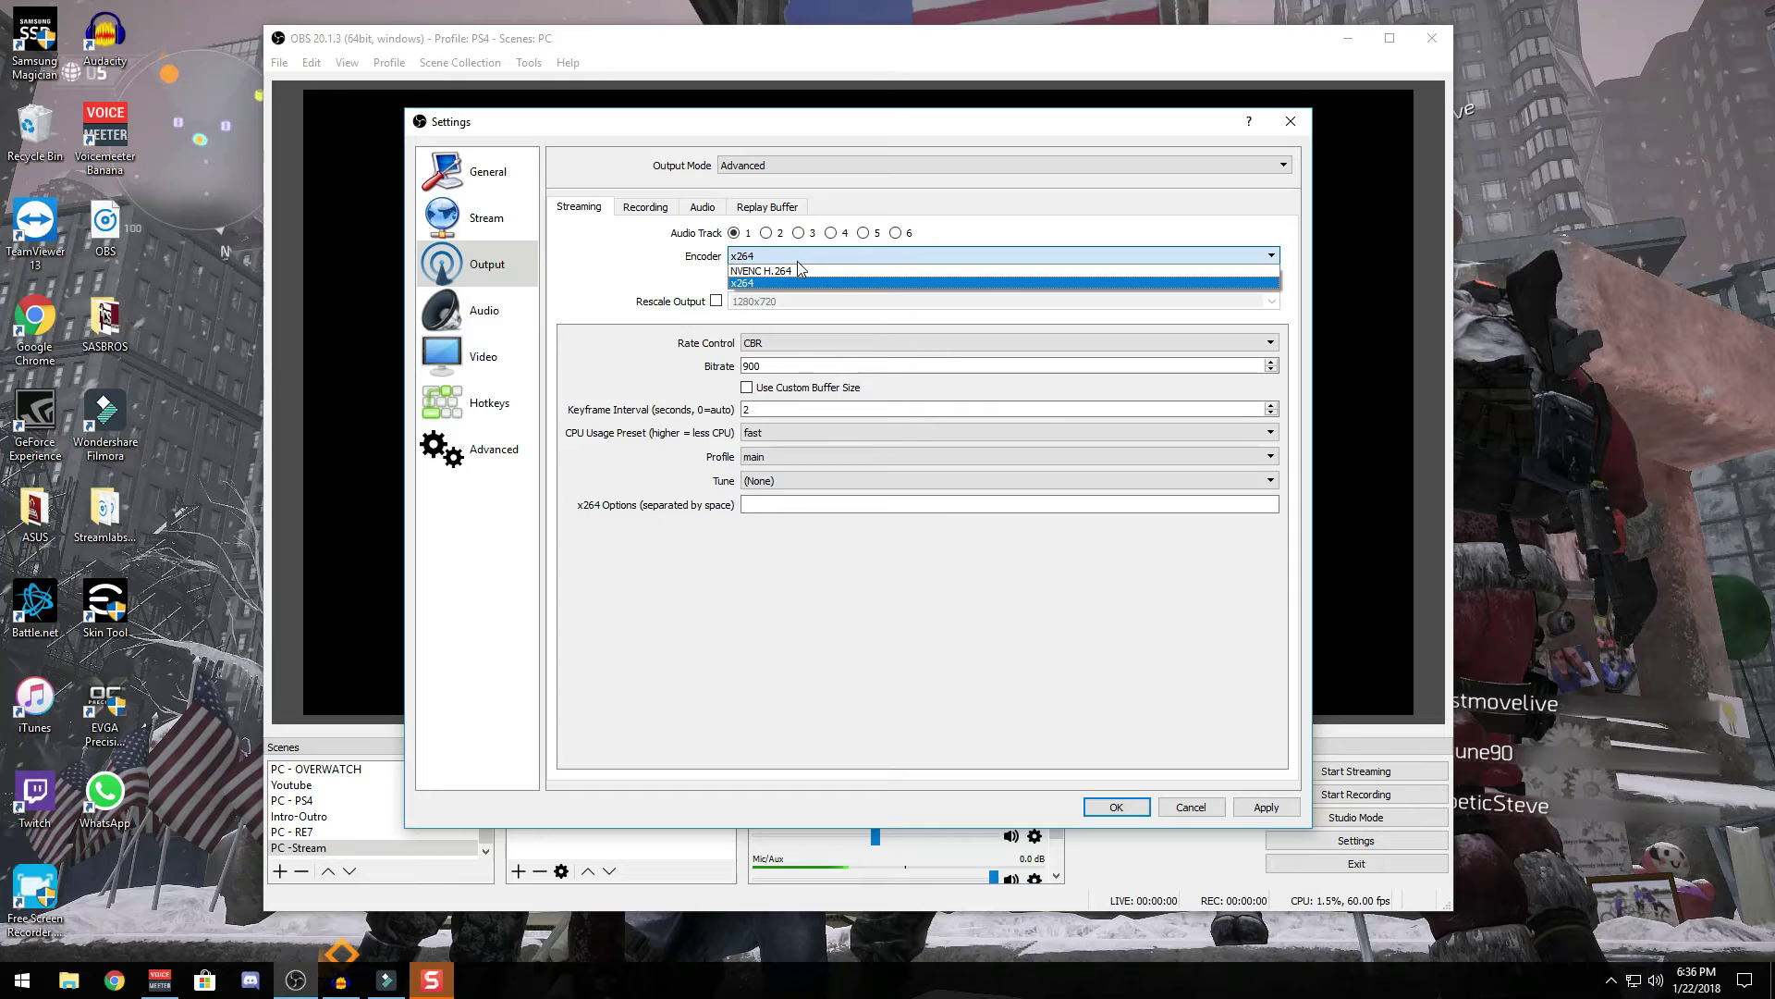
left_click(798, 270)
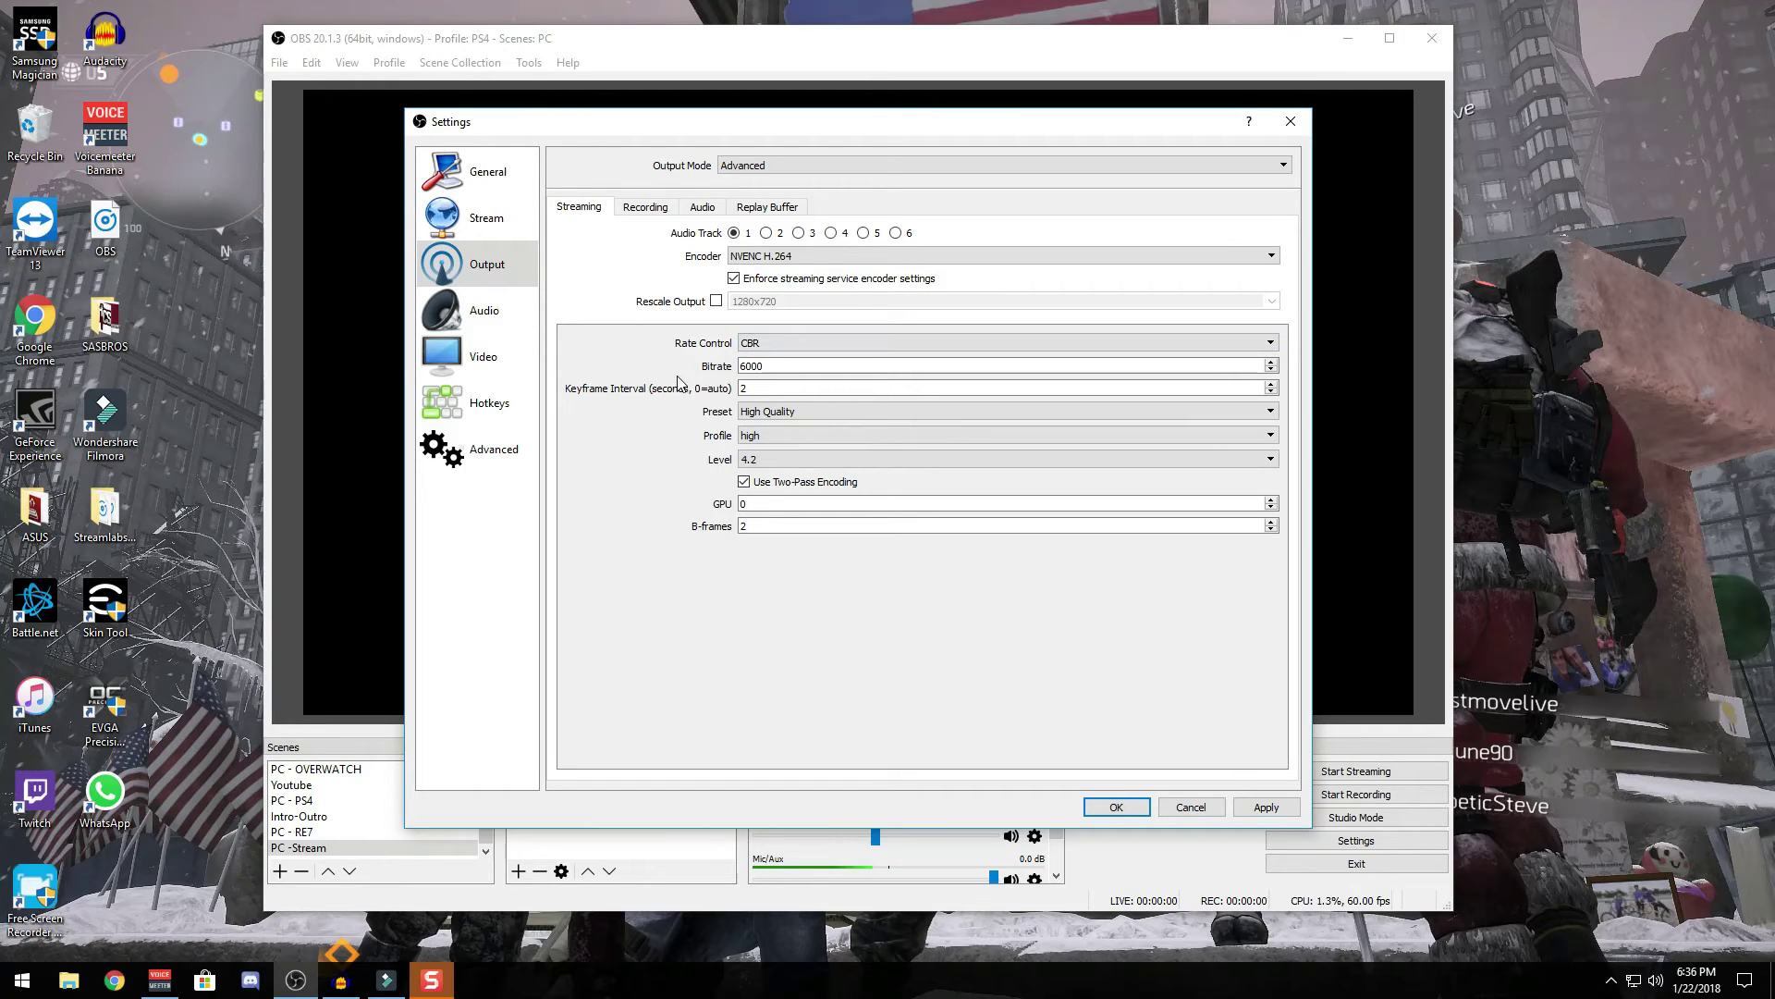
left_click(879, 365)
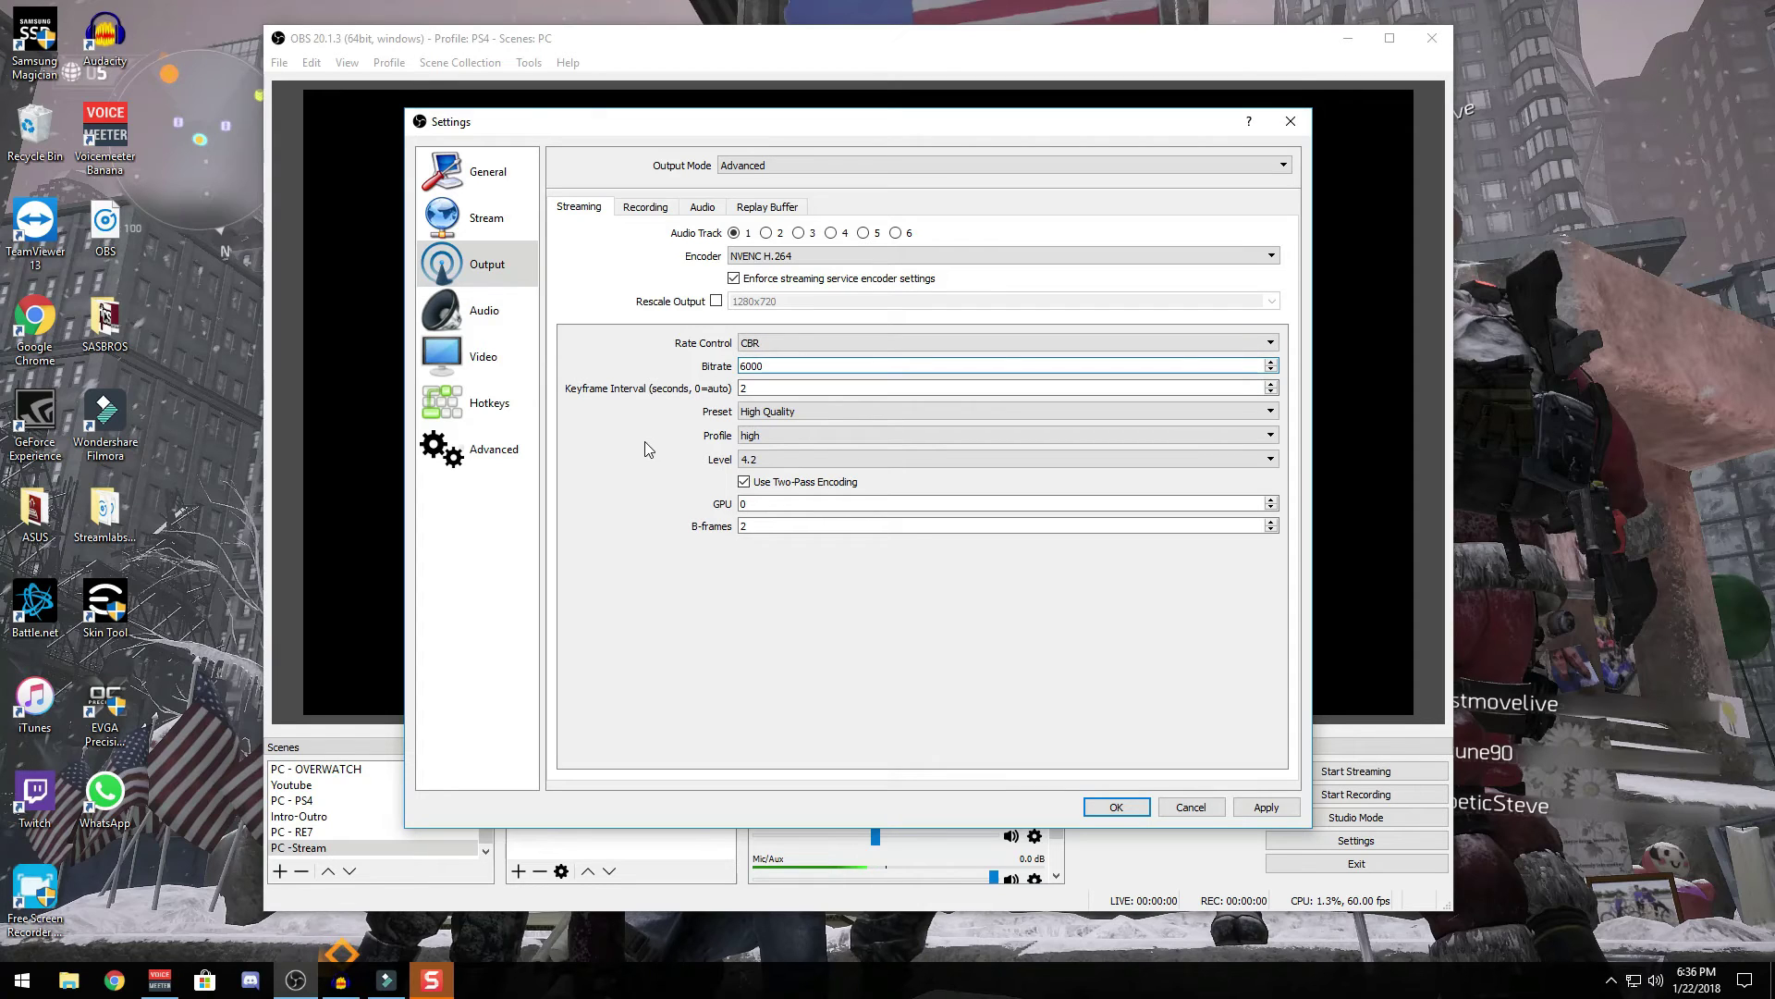
left_click(767, 368)
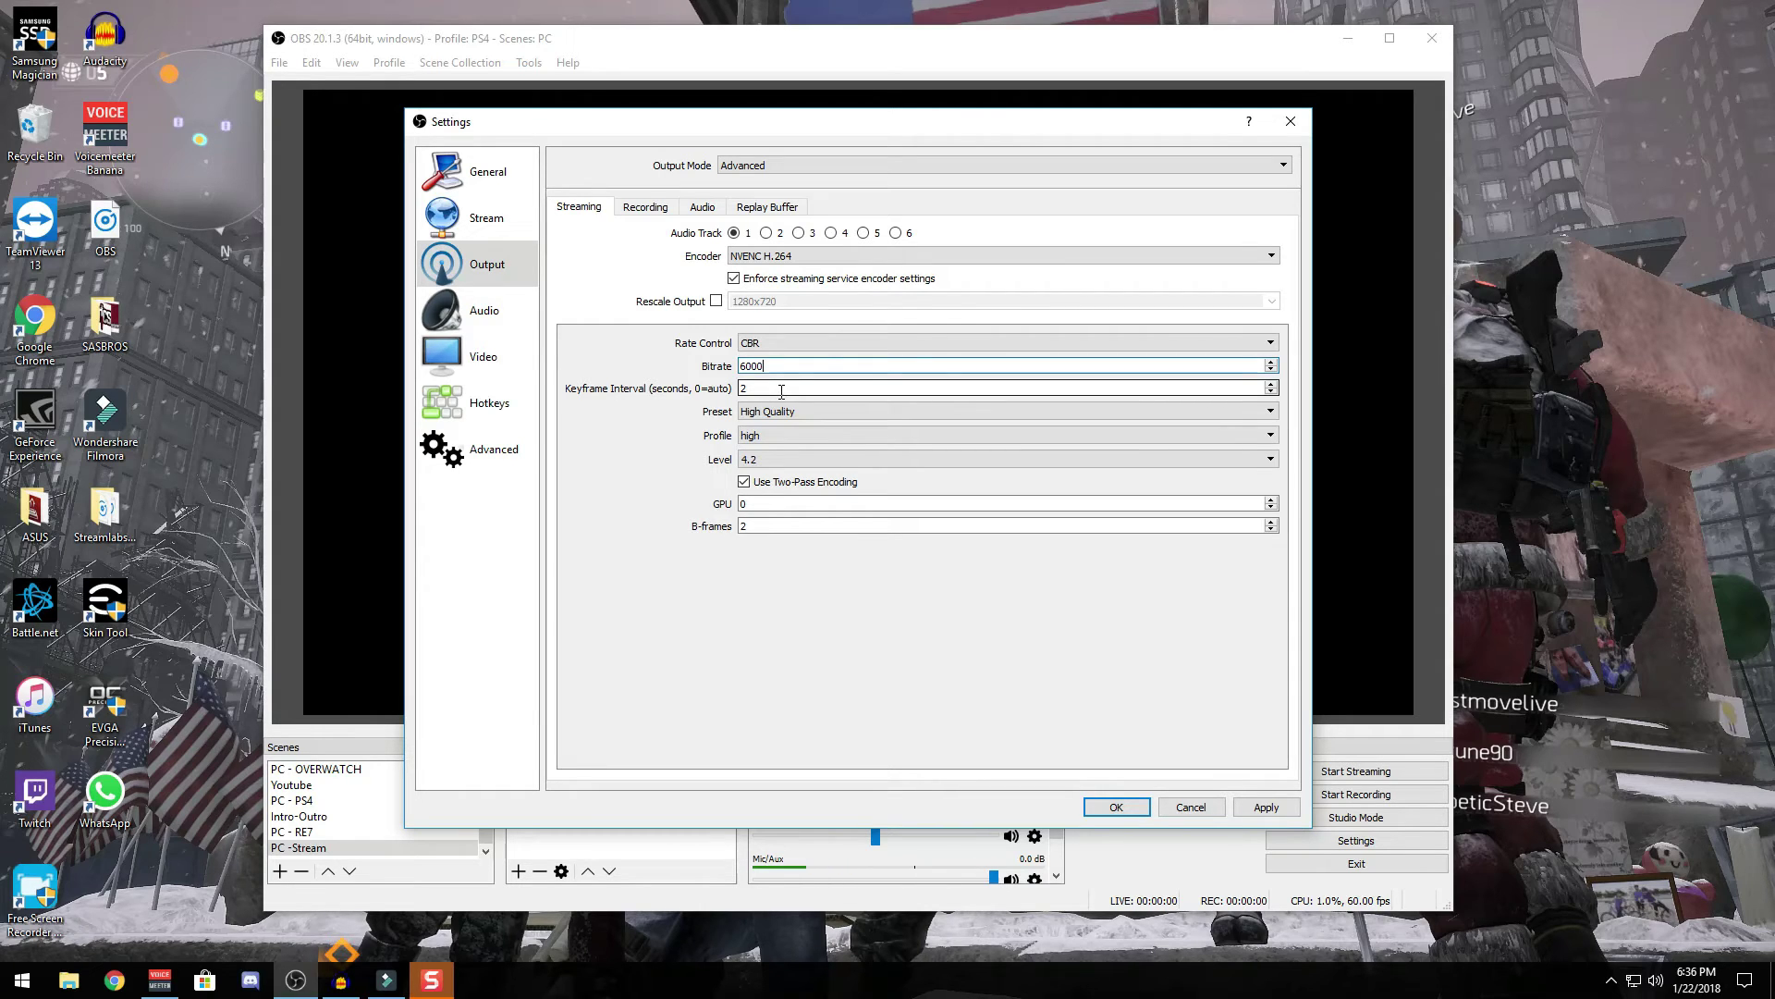
key("Tab")
Set the NVENC encoder preset to Default and the profile to main
left_click(769, 416)
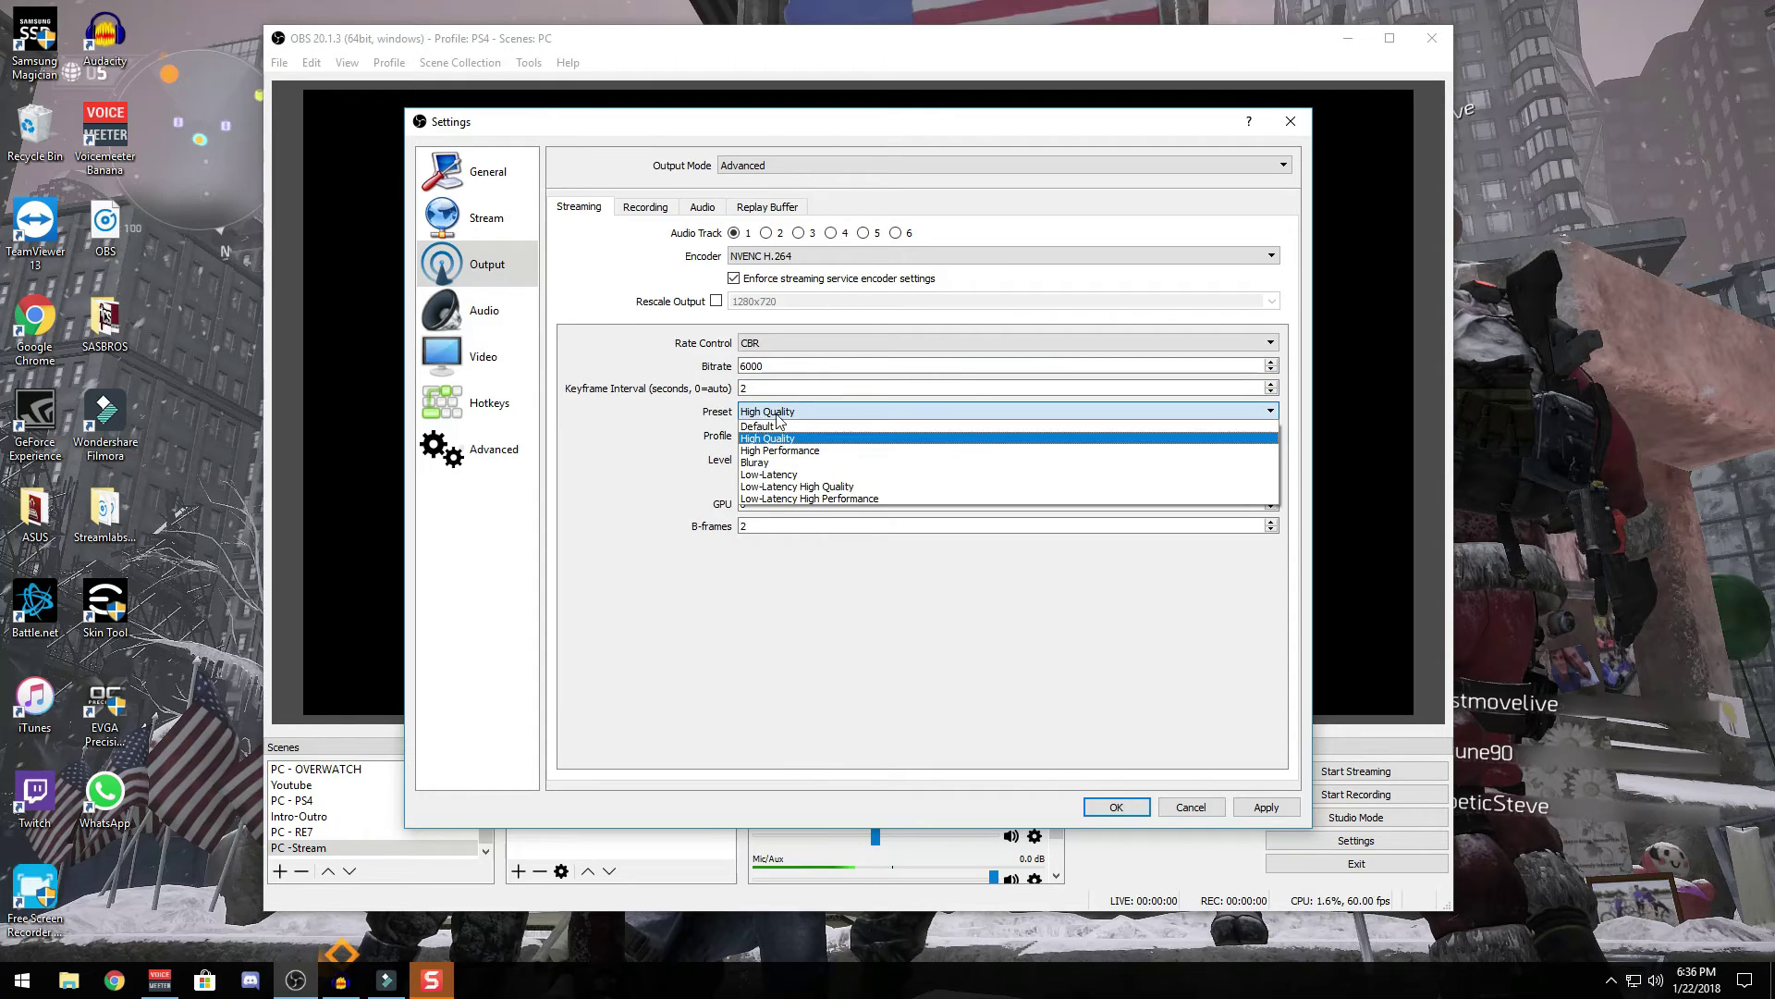
left_click(852, 426)
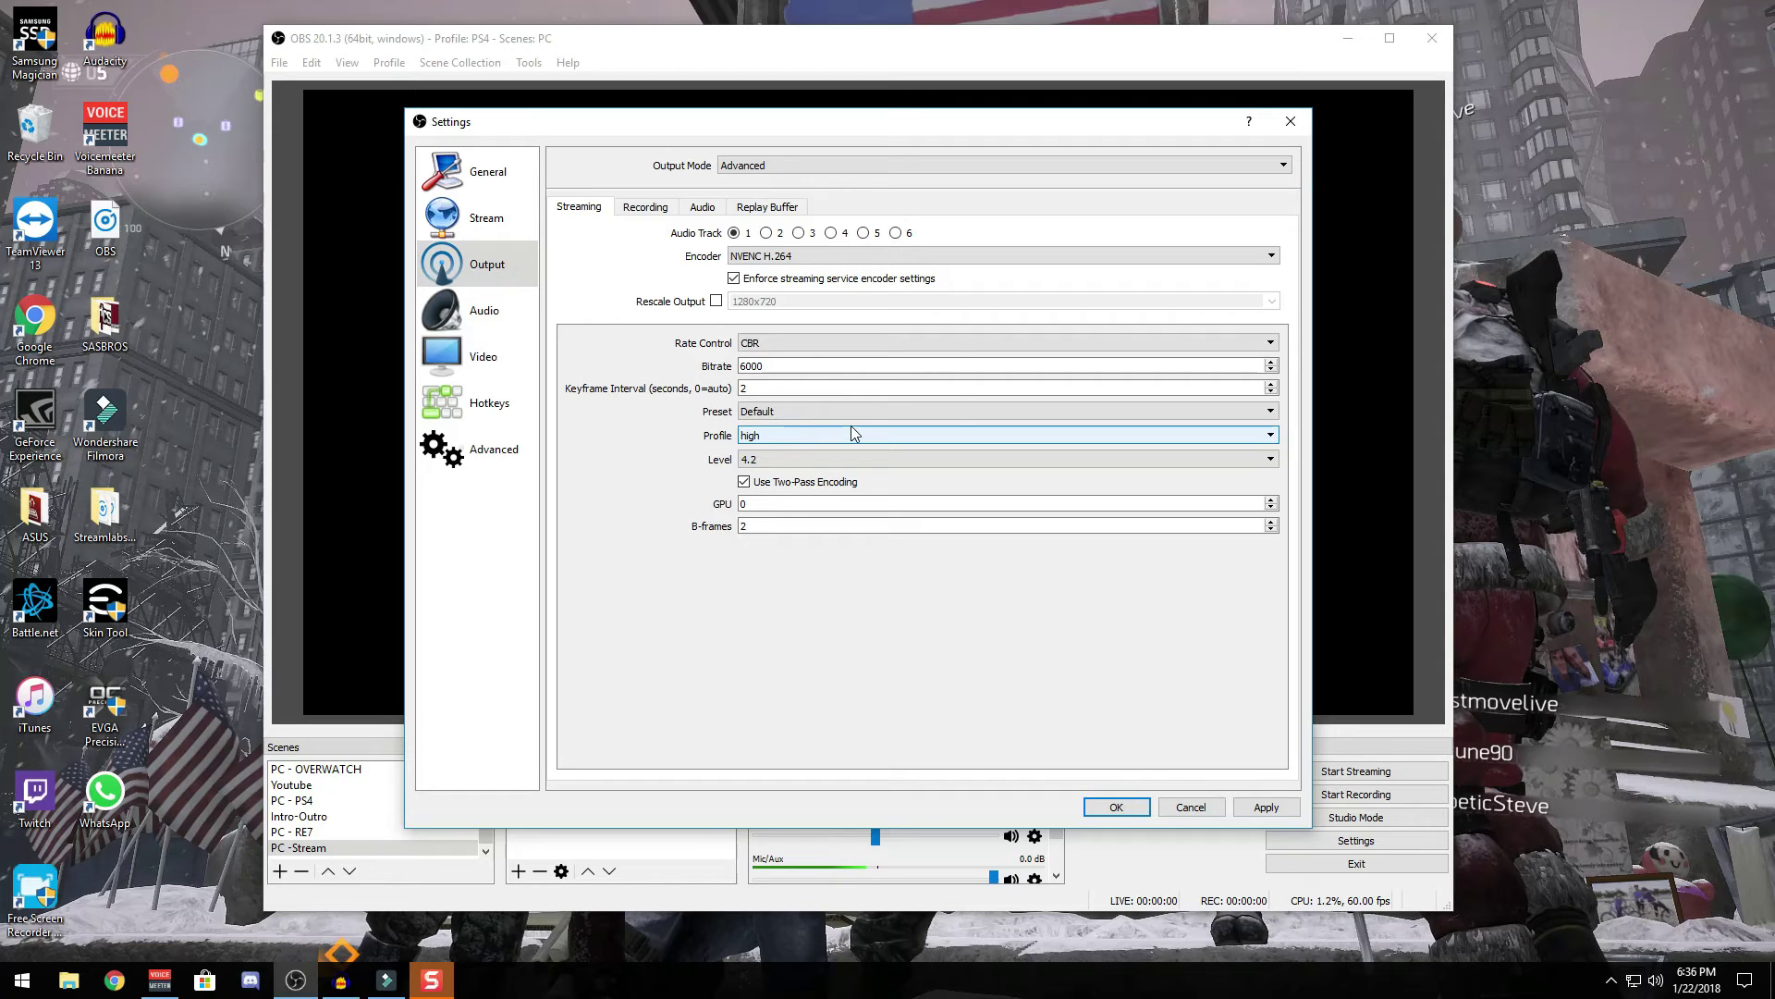
left_click(777, 437)
left_click(799, 465)
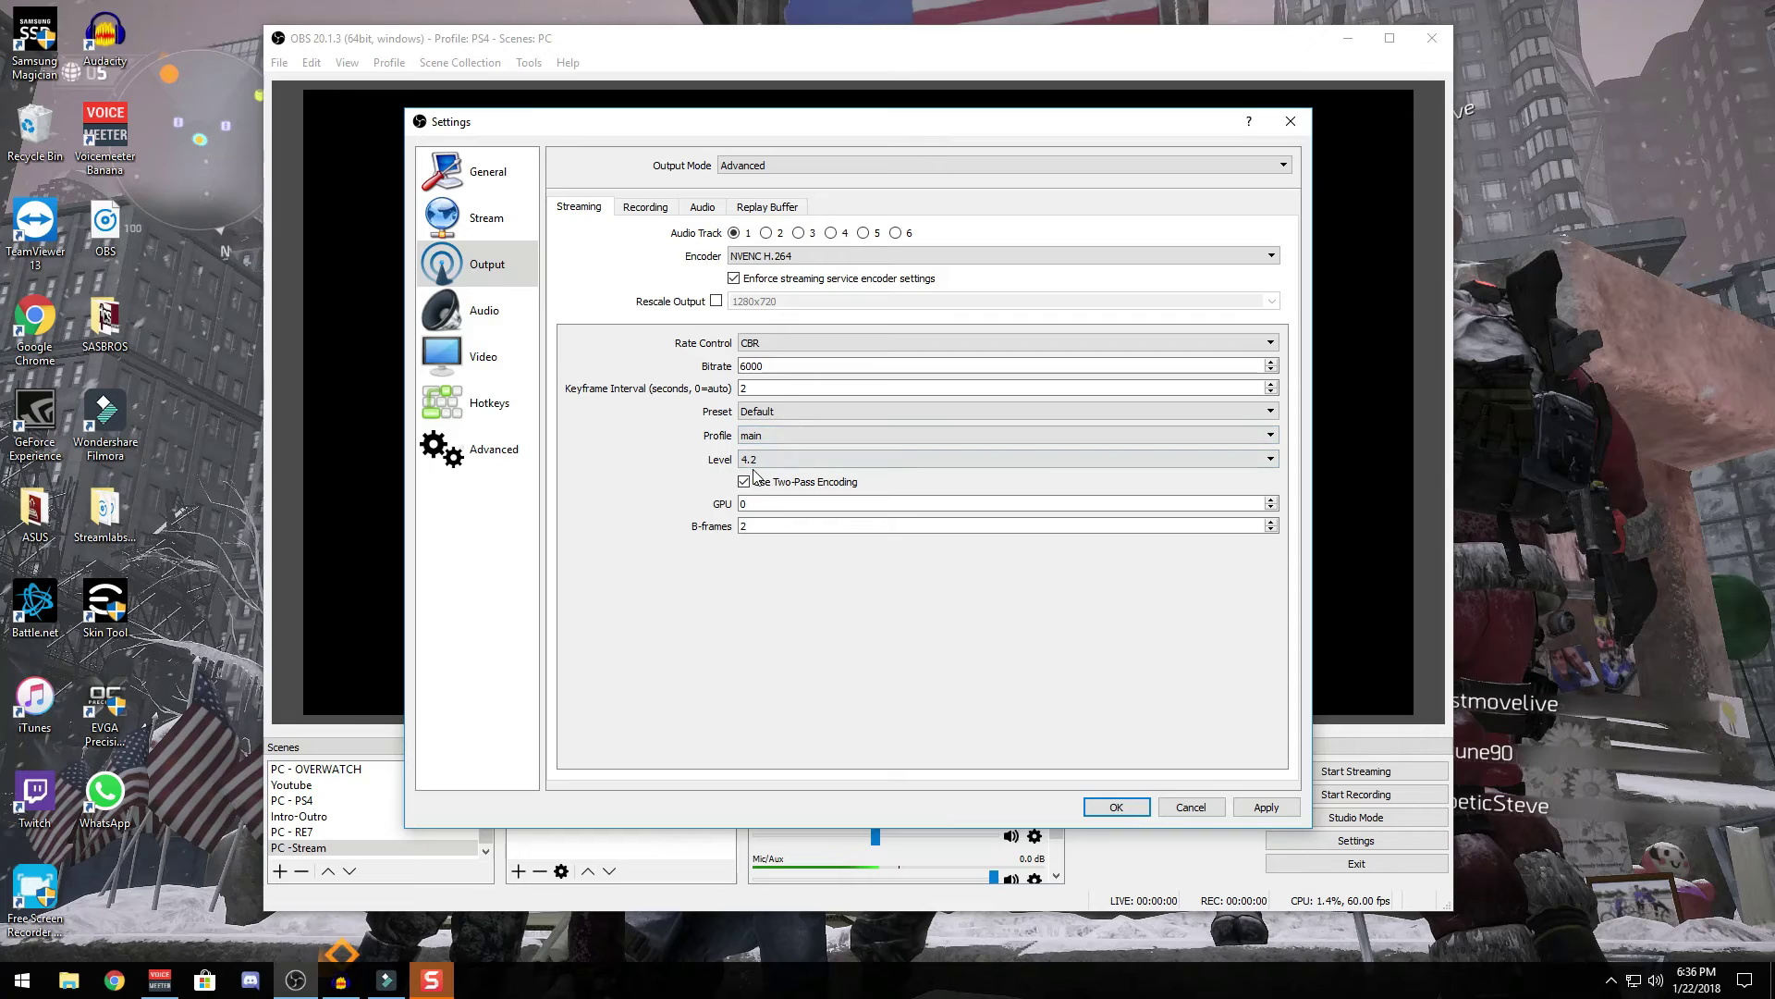
Choose level 4.2 for the NVENC encoder and check the B-frames value
left_click(778, 461)
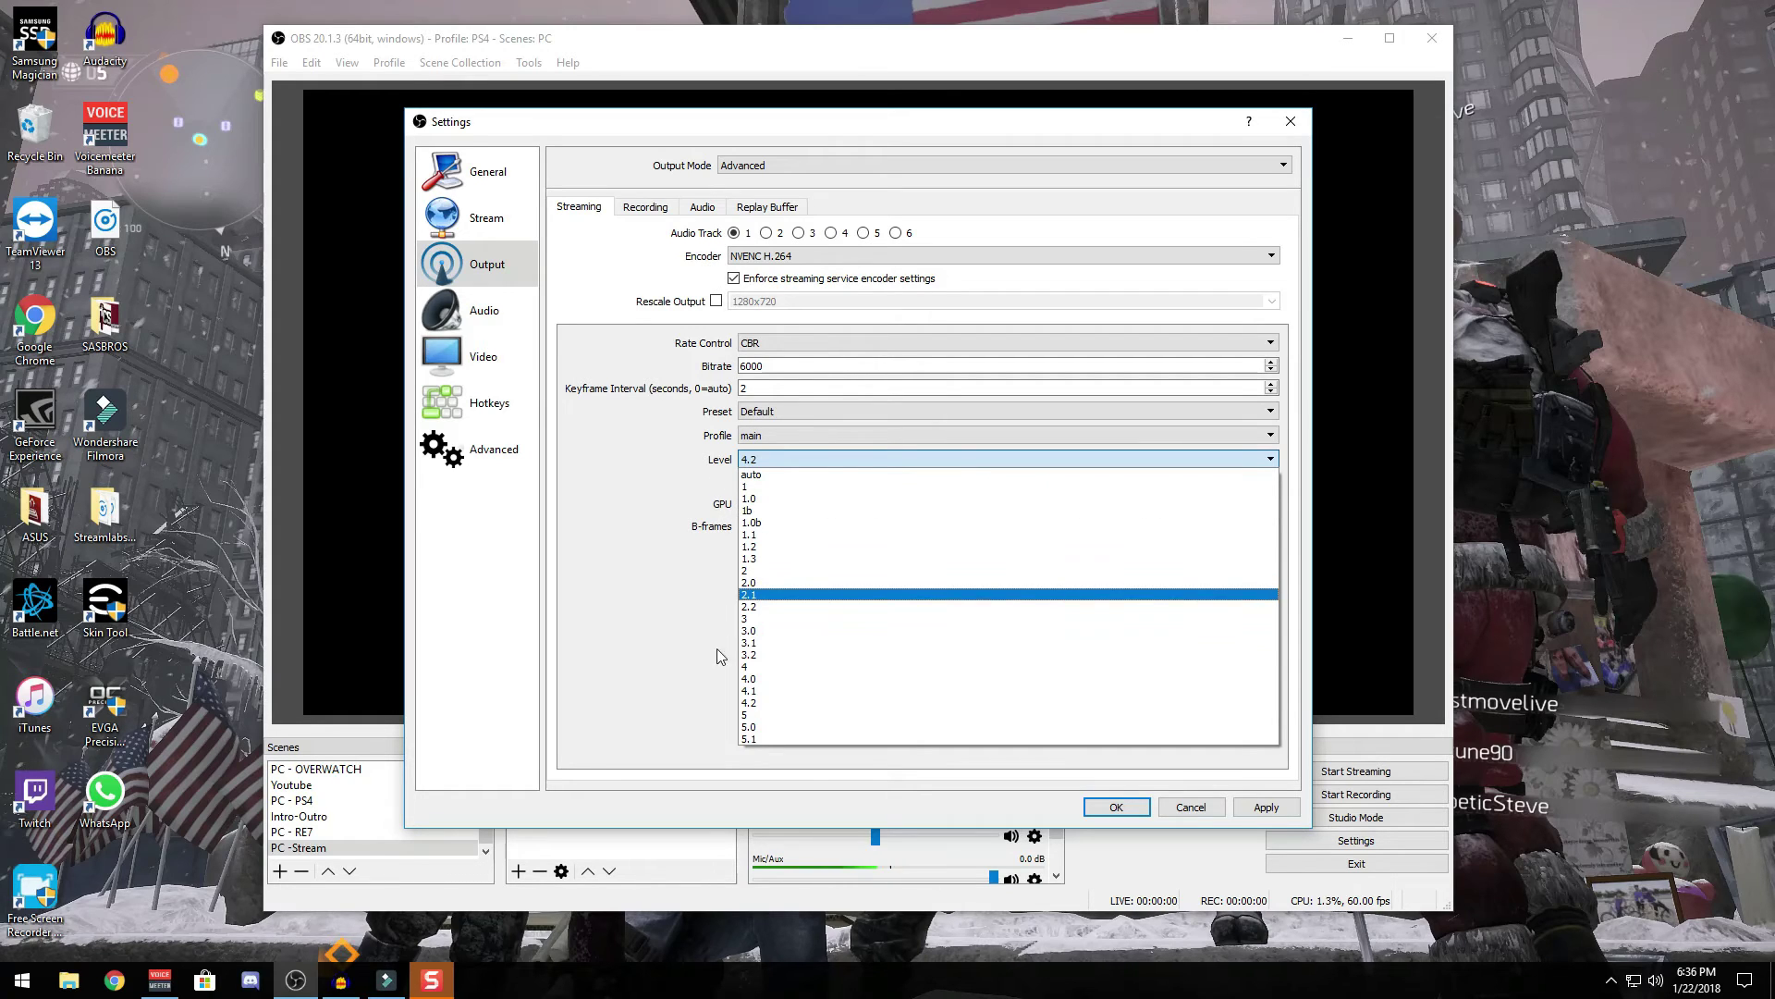
left_click(775, 703)
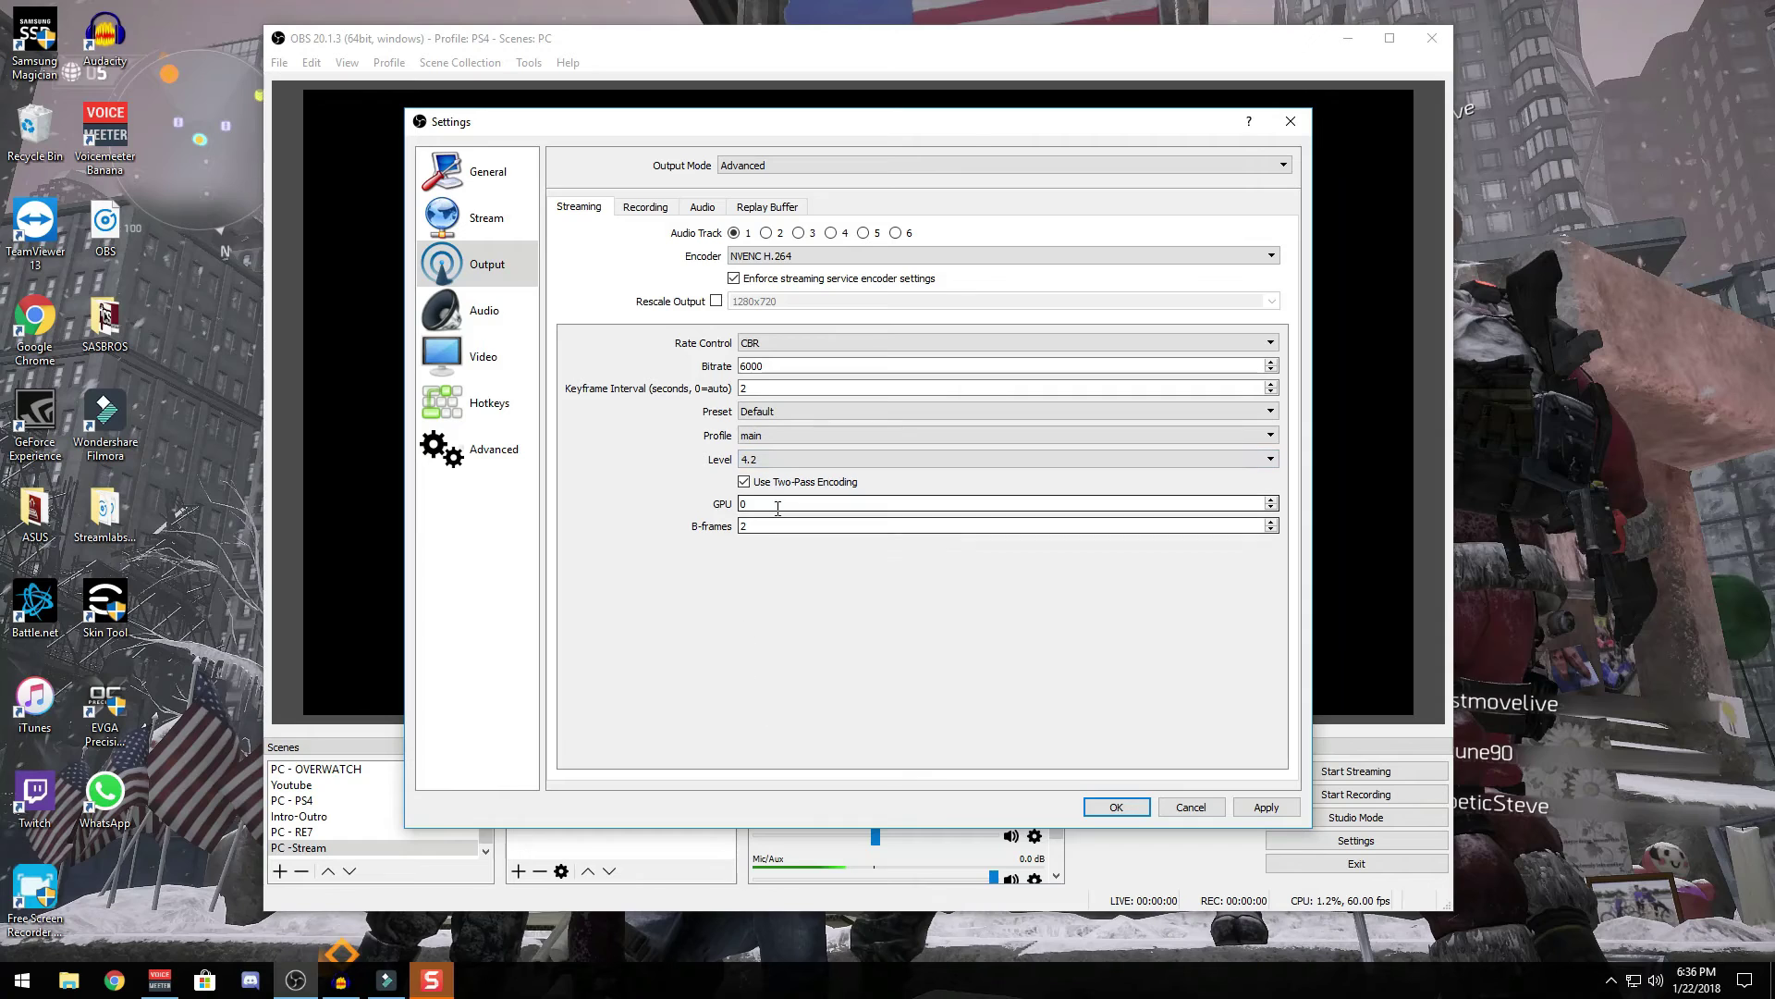
double_click(742, 527)
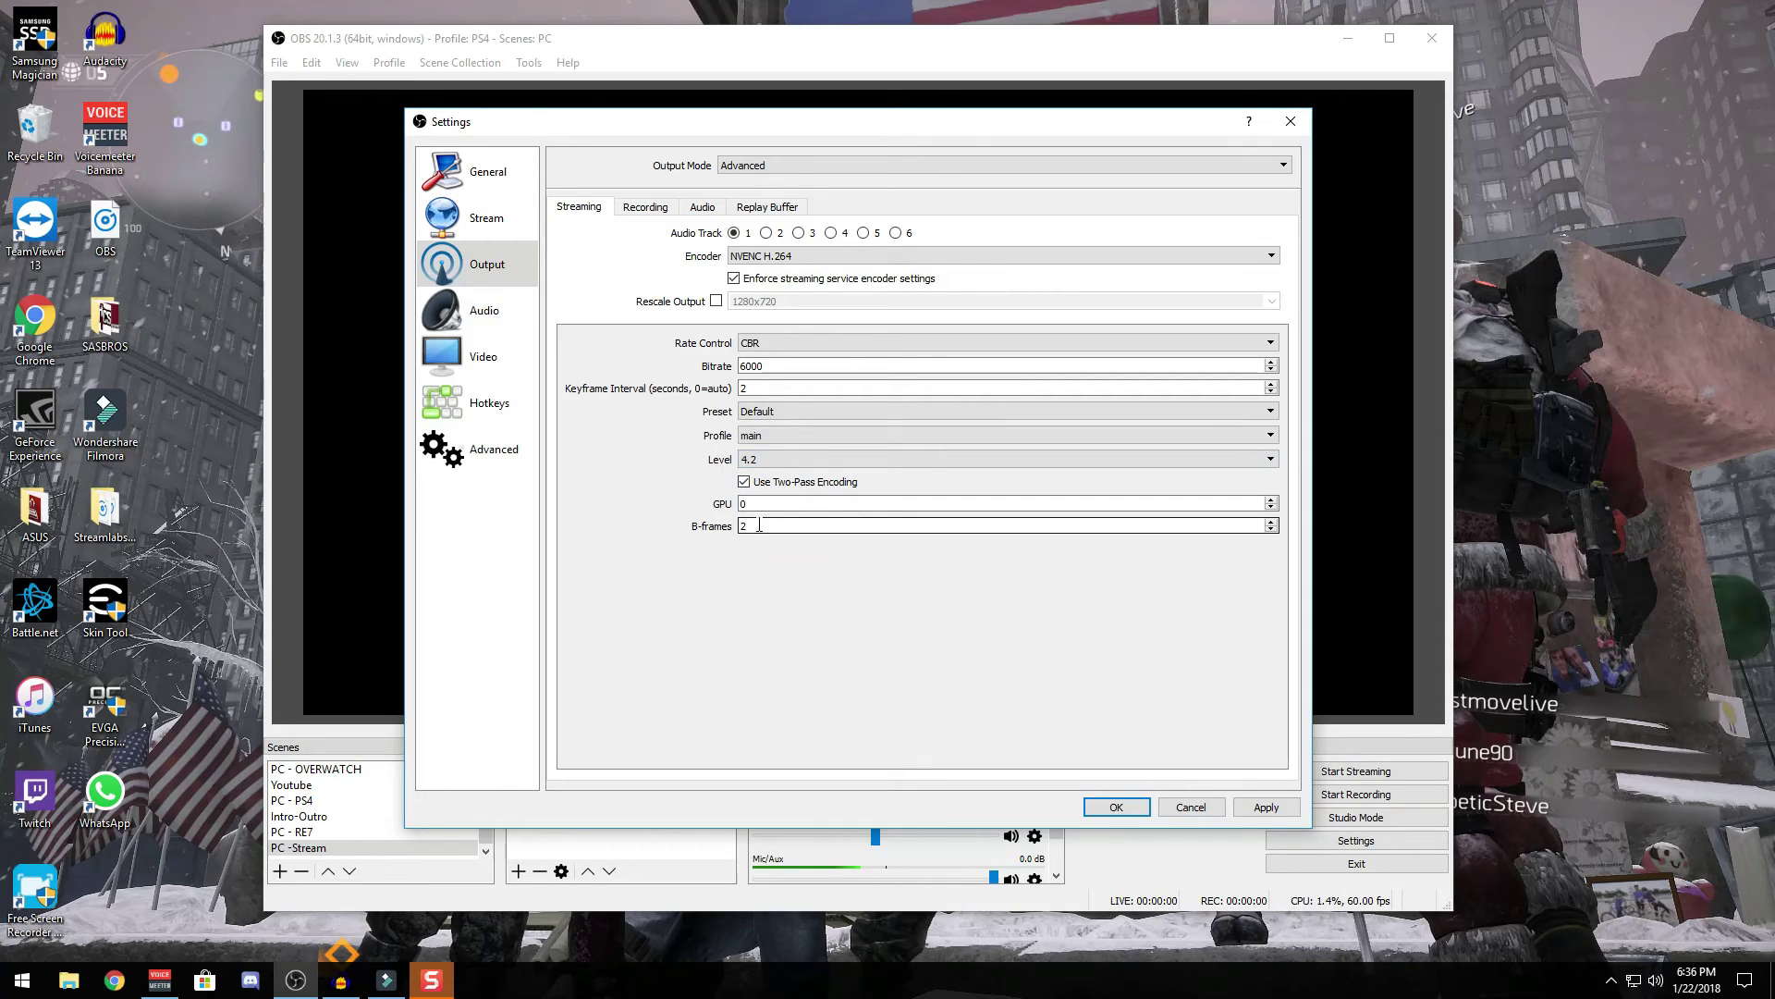
left_click(760, 601)
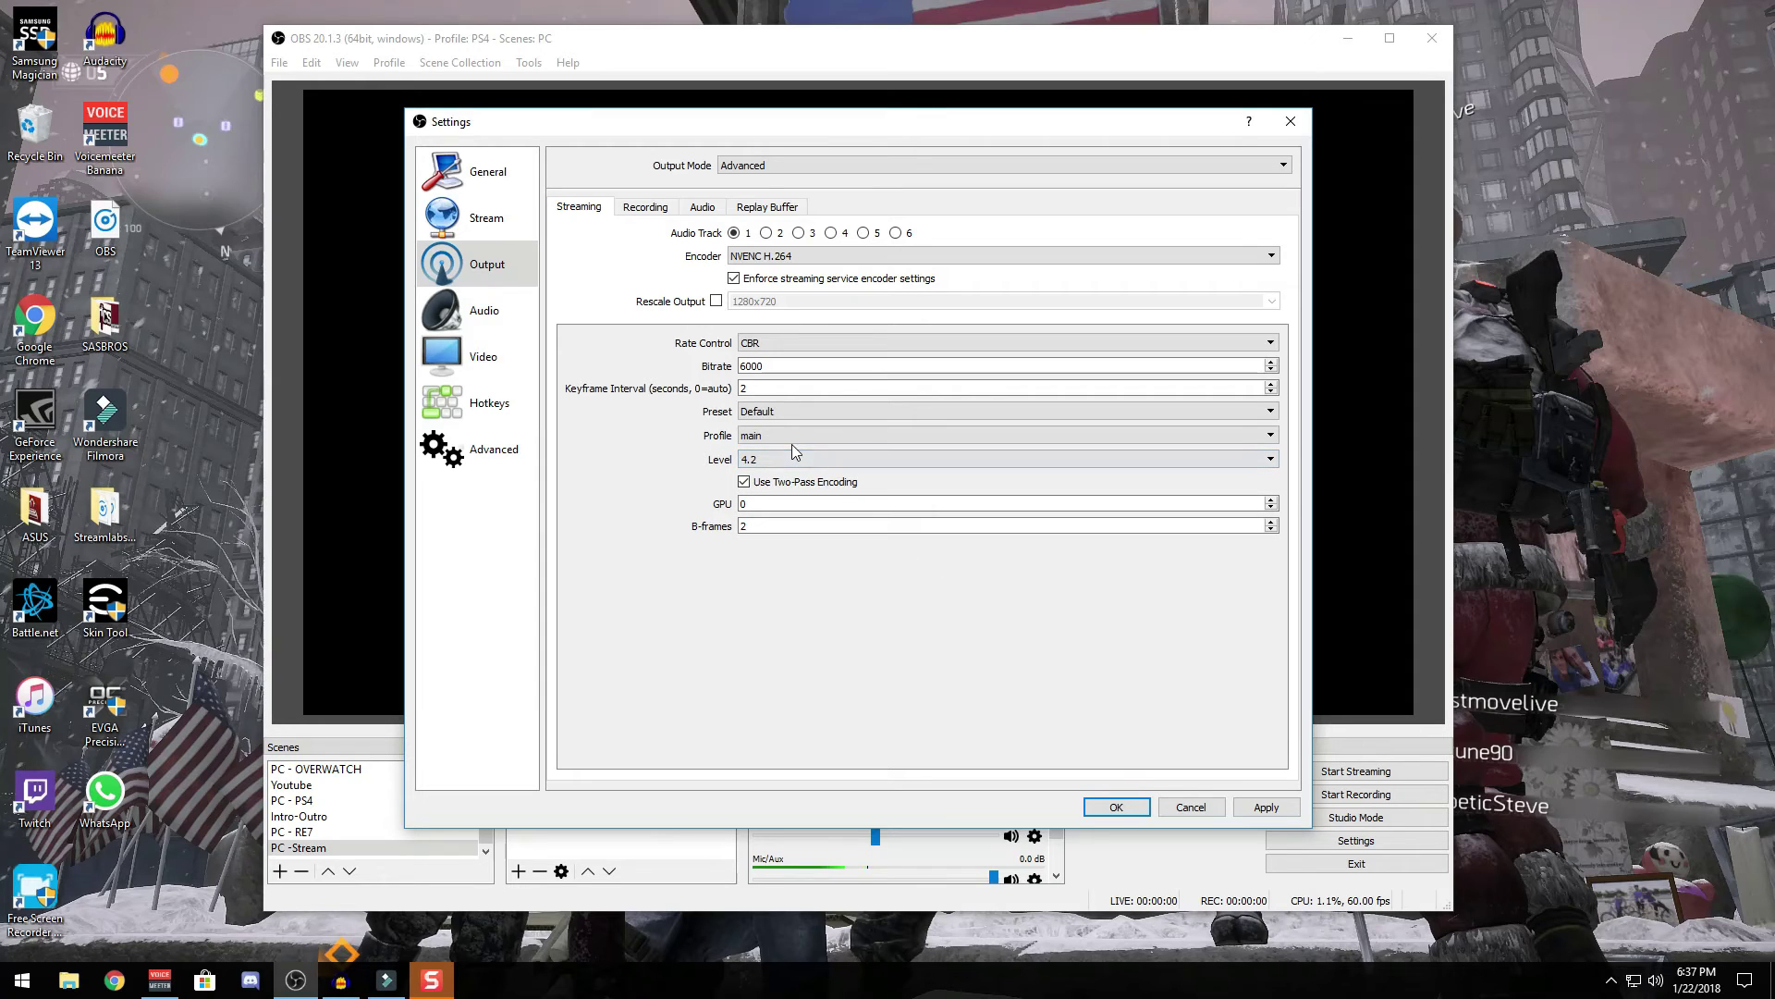
Enter 6000 as the NVENC bitrate and check the preset options without changing the preset
left_click_drag(764, 366, 751, 366)
scroll(739, 368, "down", 20)
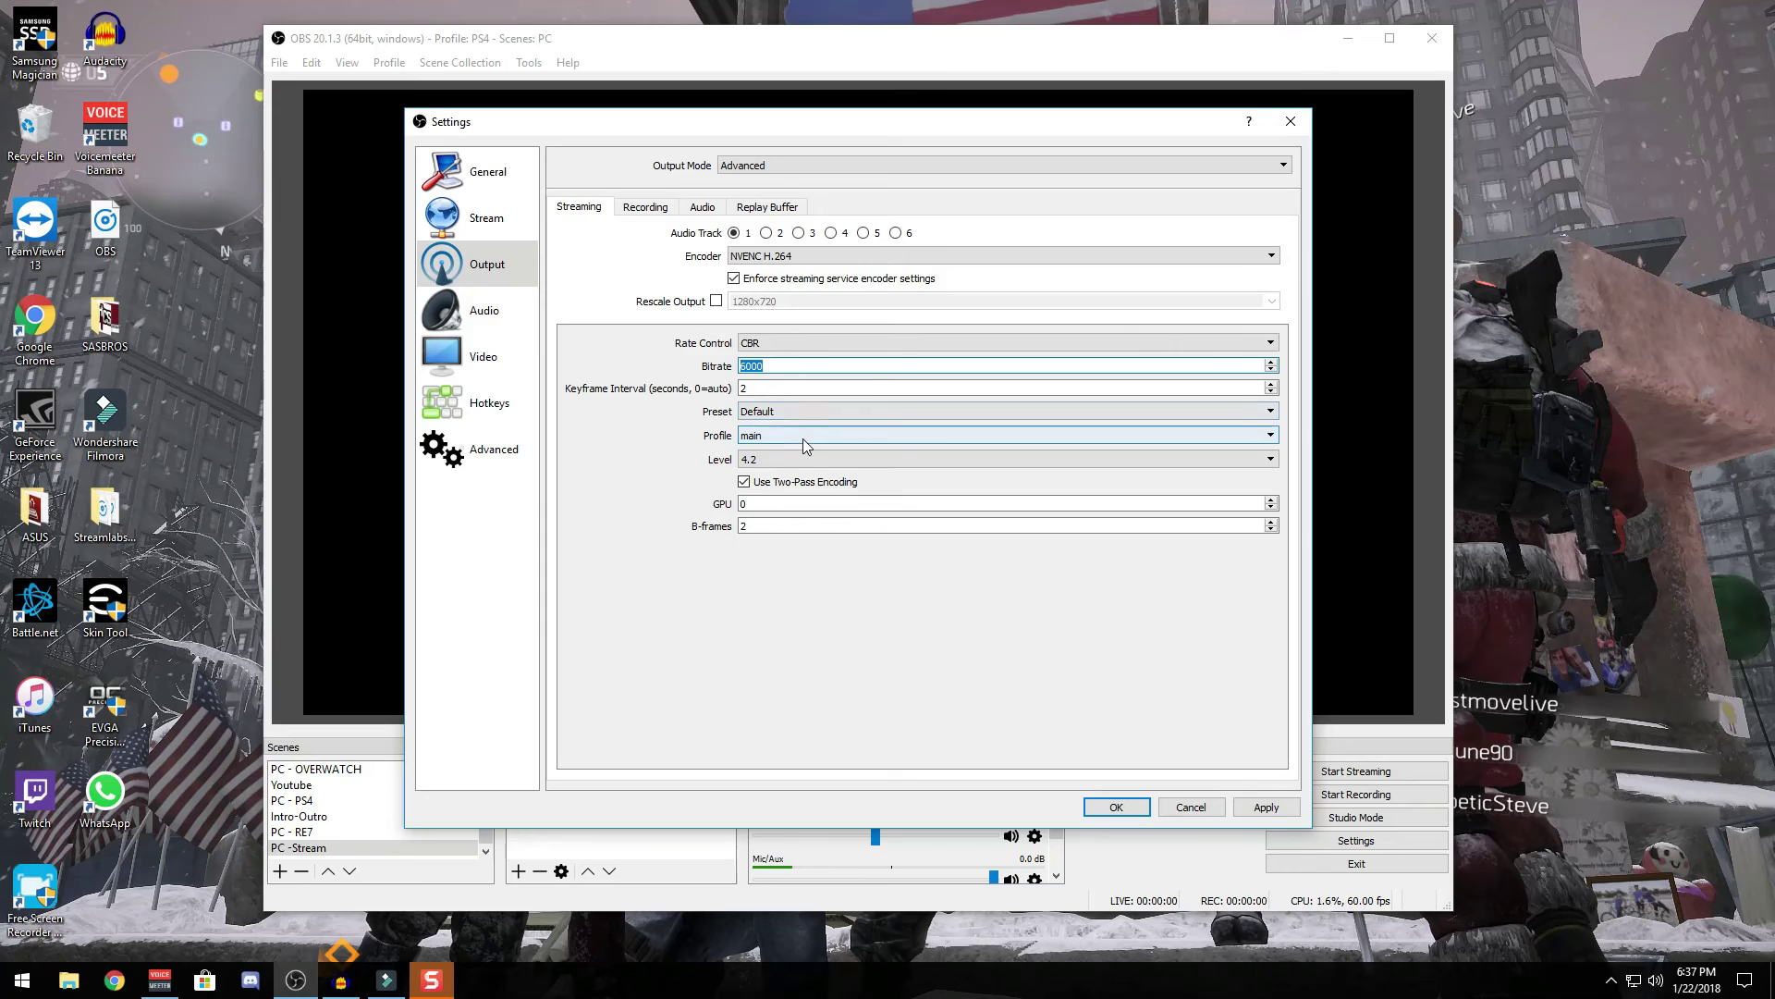
type("6000")
left_click(780, 411)
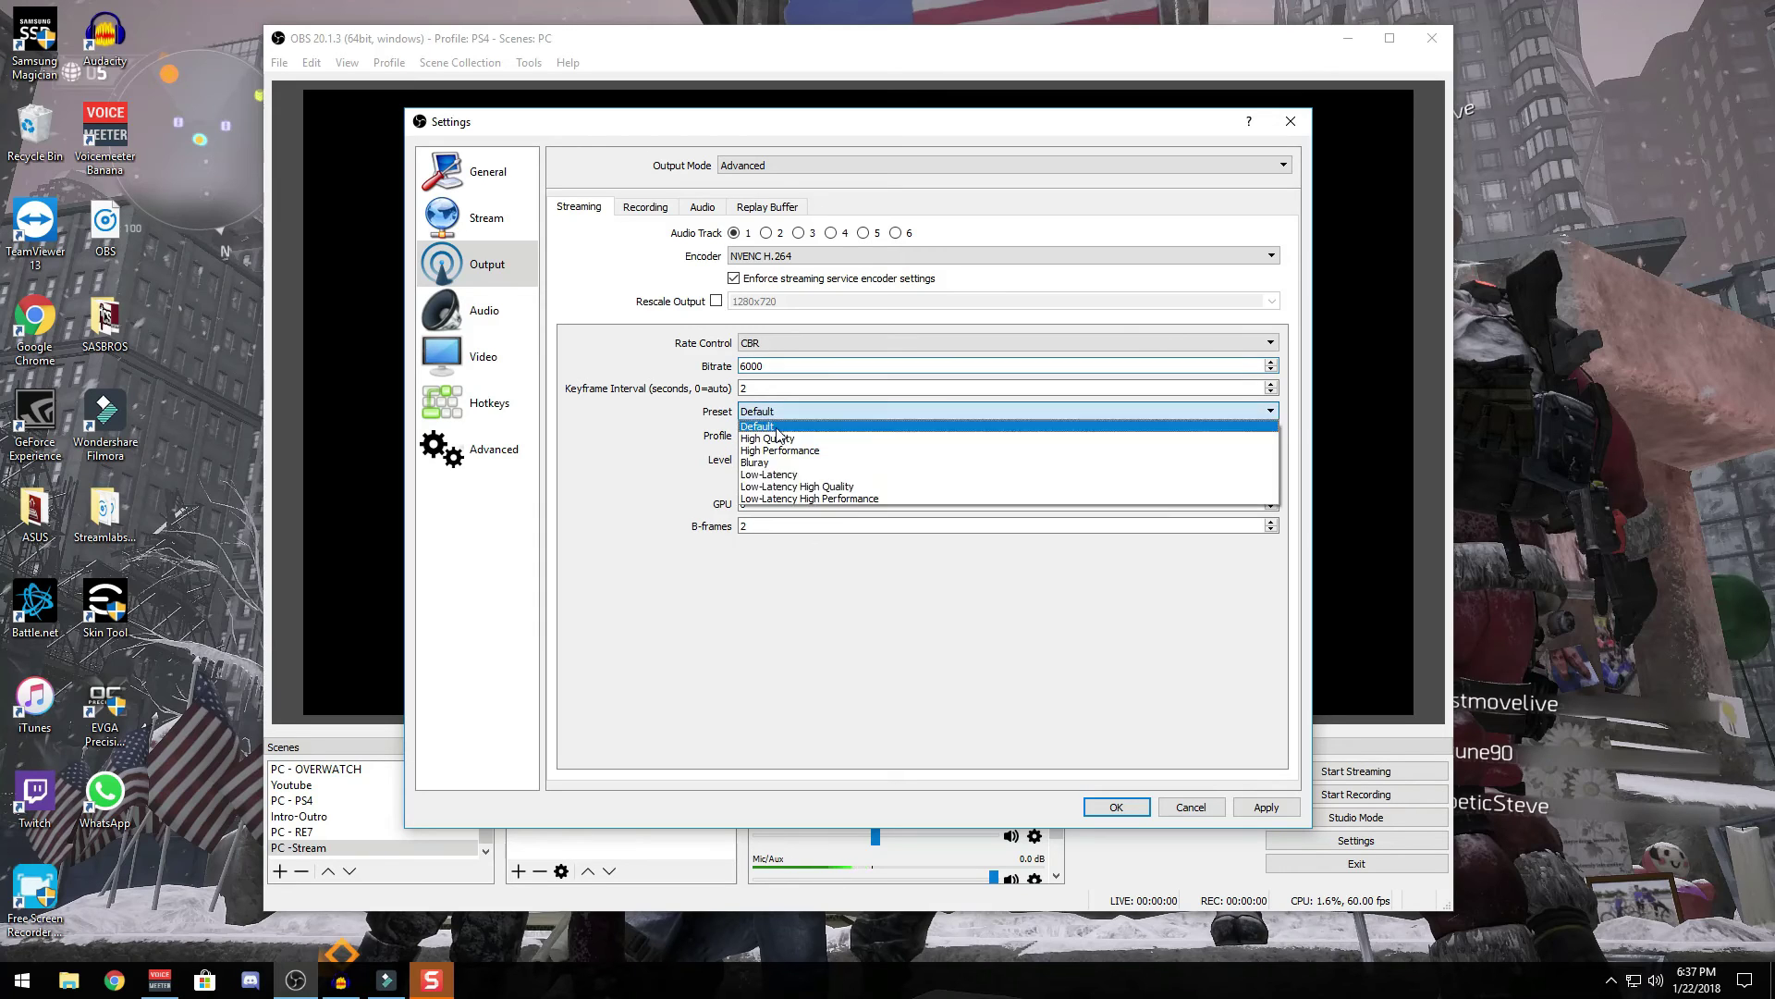
left_click(610, 444)
left_click(769, 365)
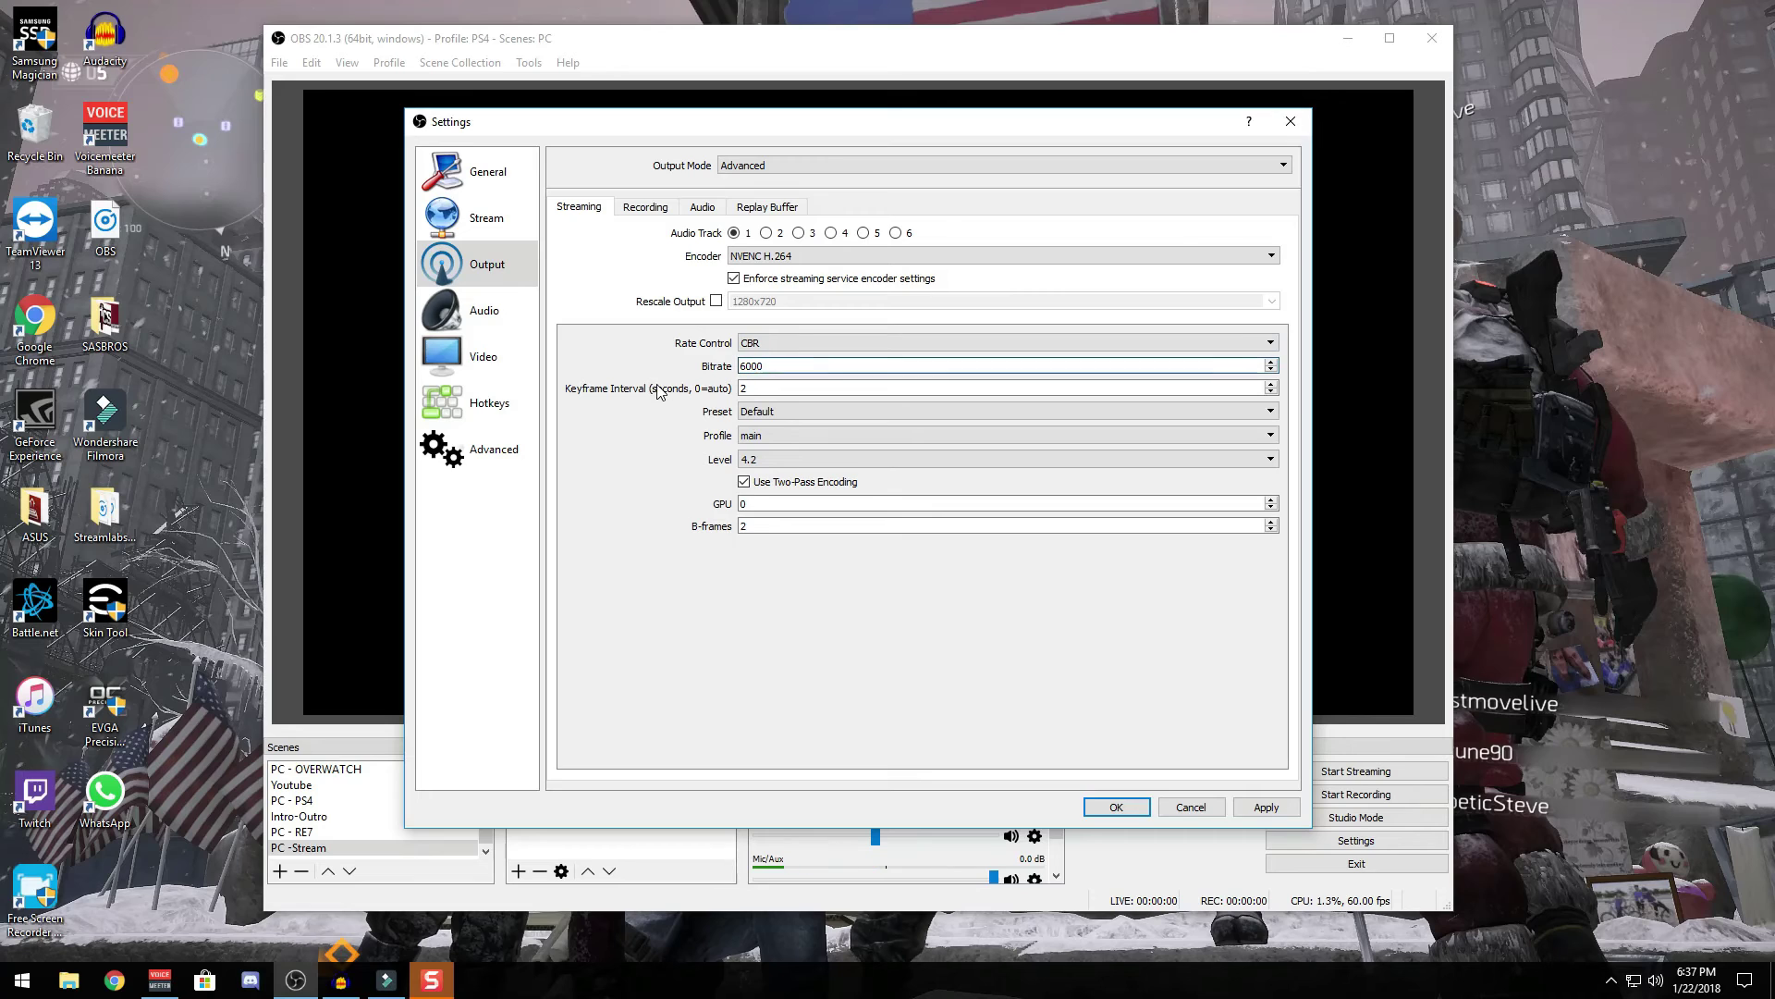
Open the video settings and choose 60 as the common FPS value
left_click(498, 349)
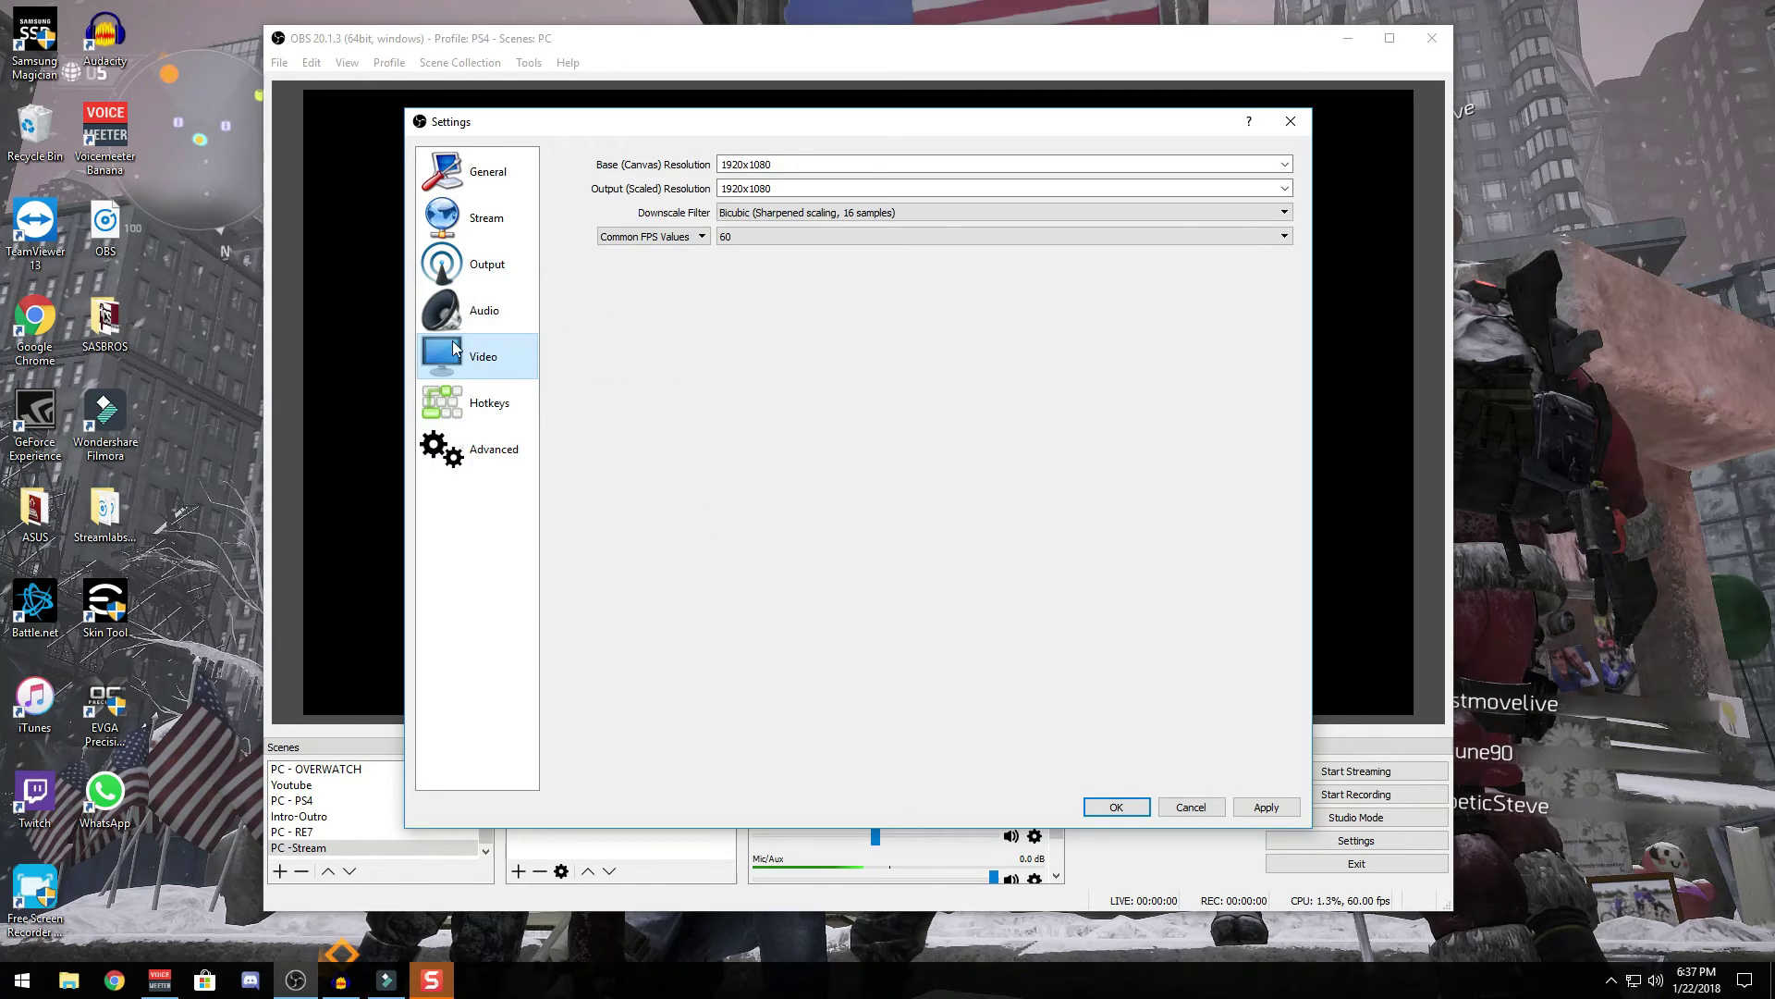
left_click(747, 236)
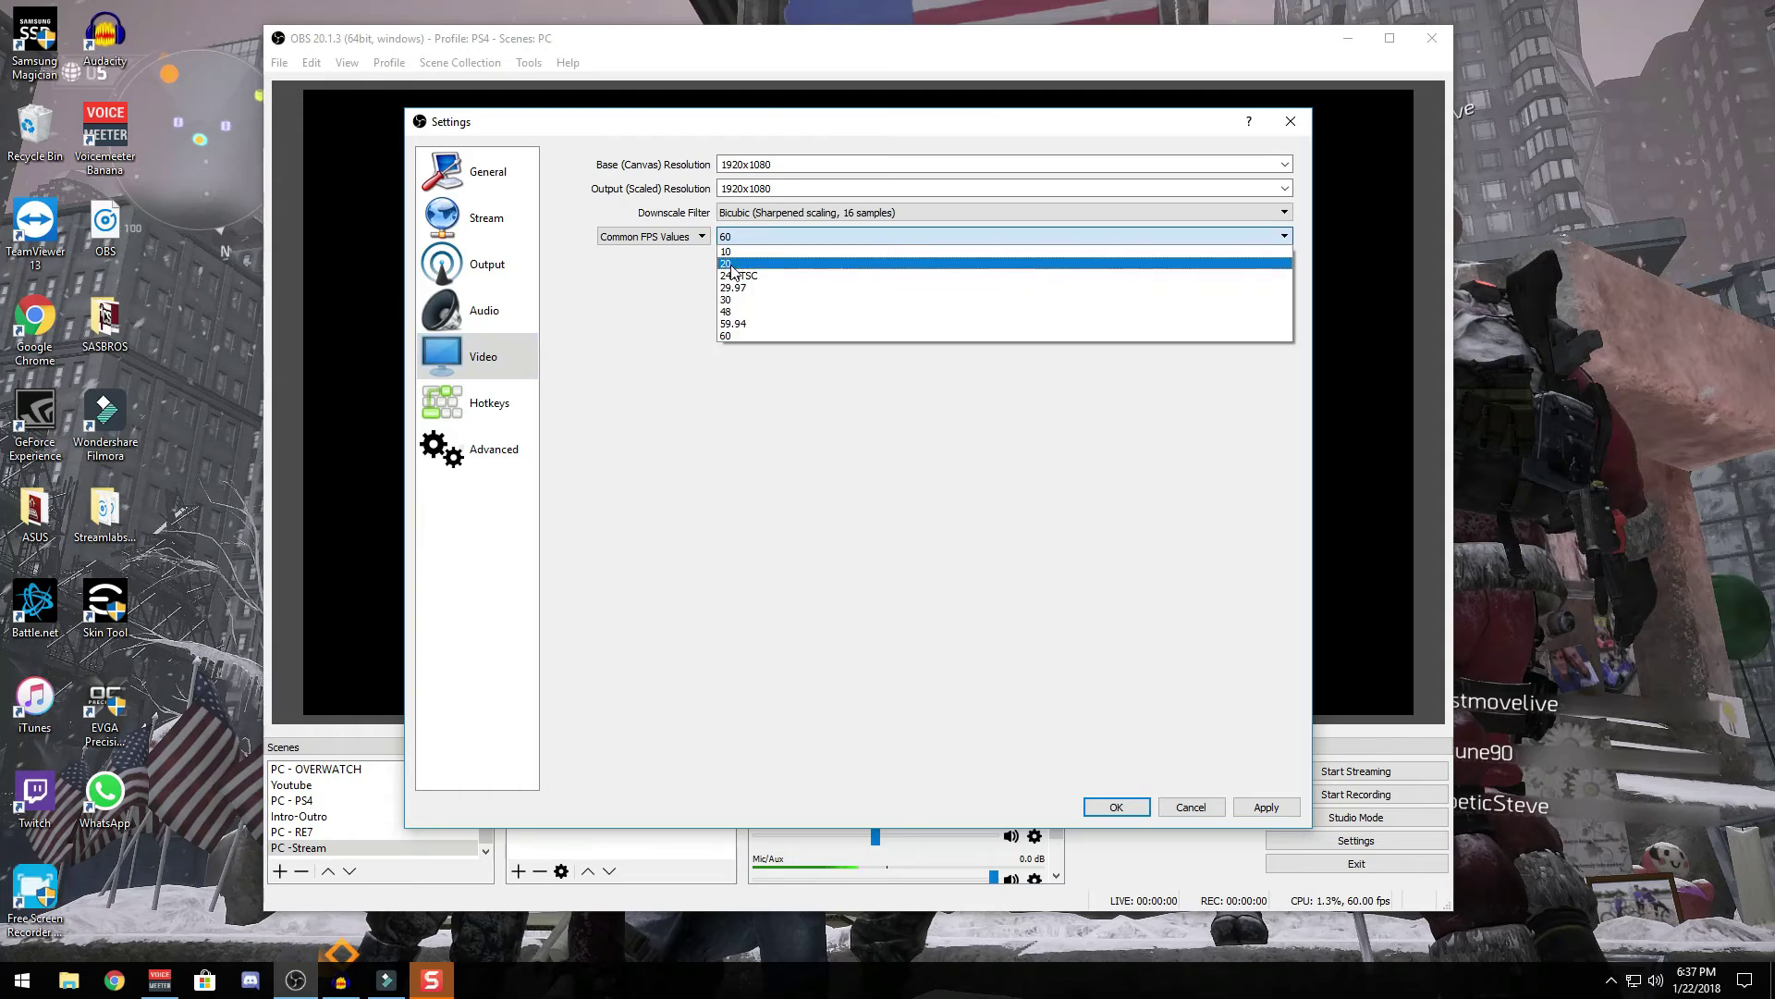
left_click(735, 334)
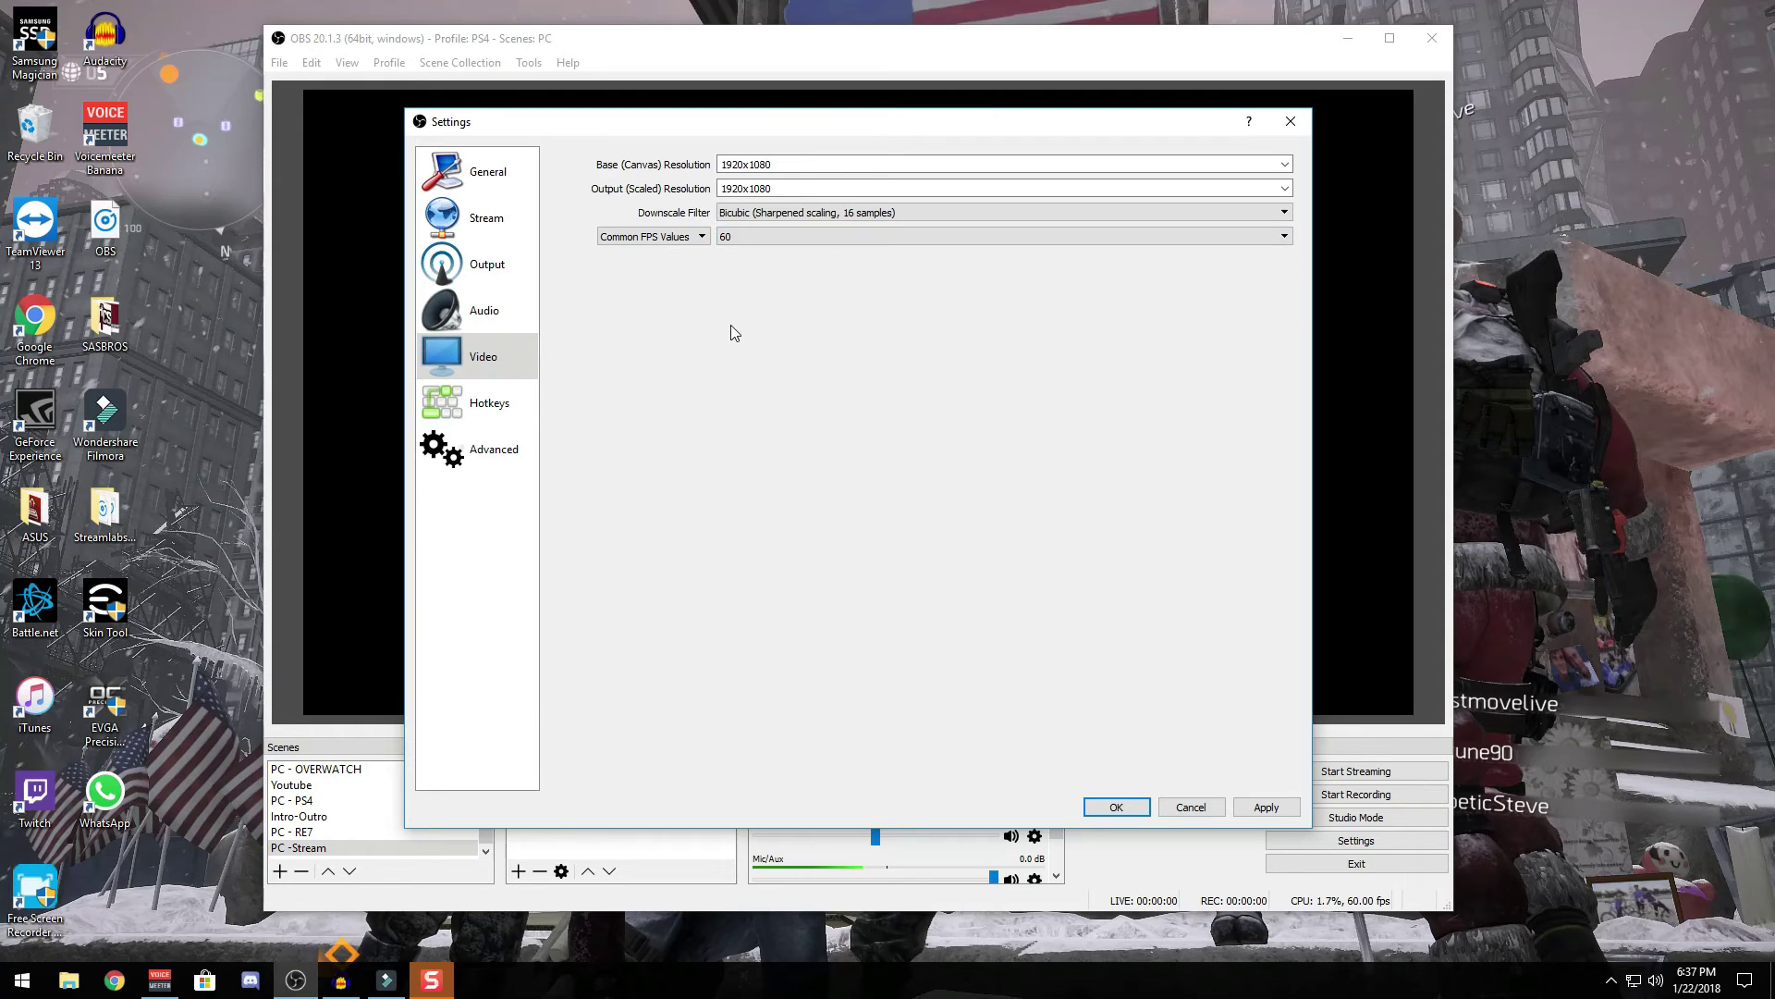
left_click(757, 241)
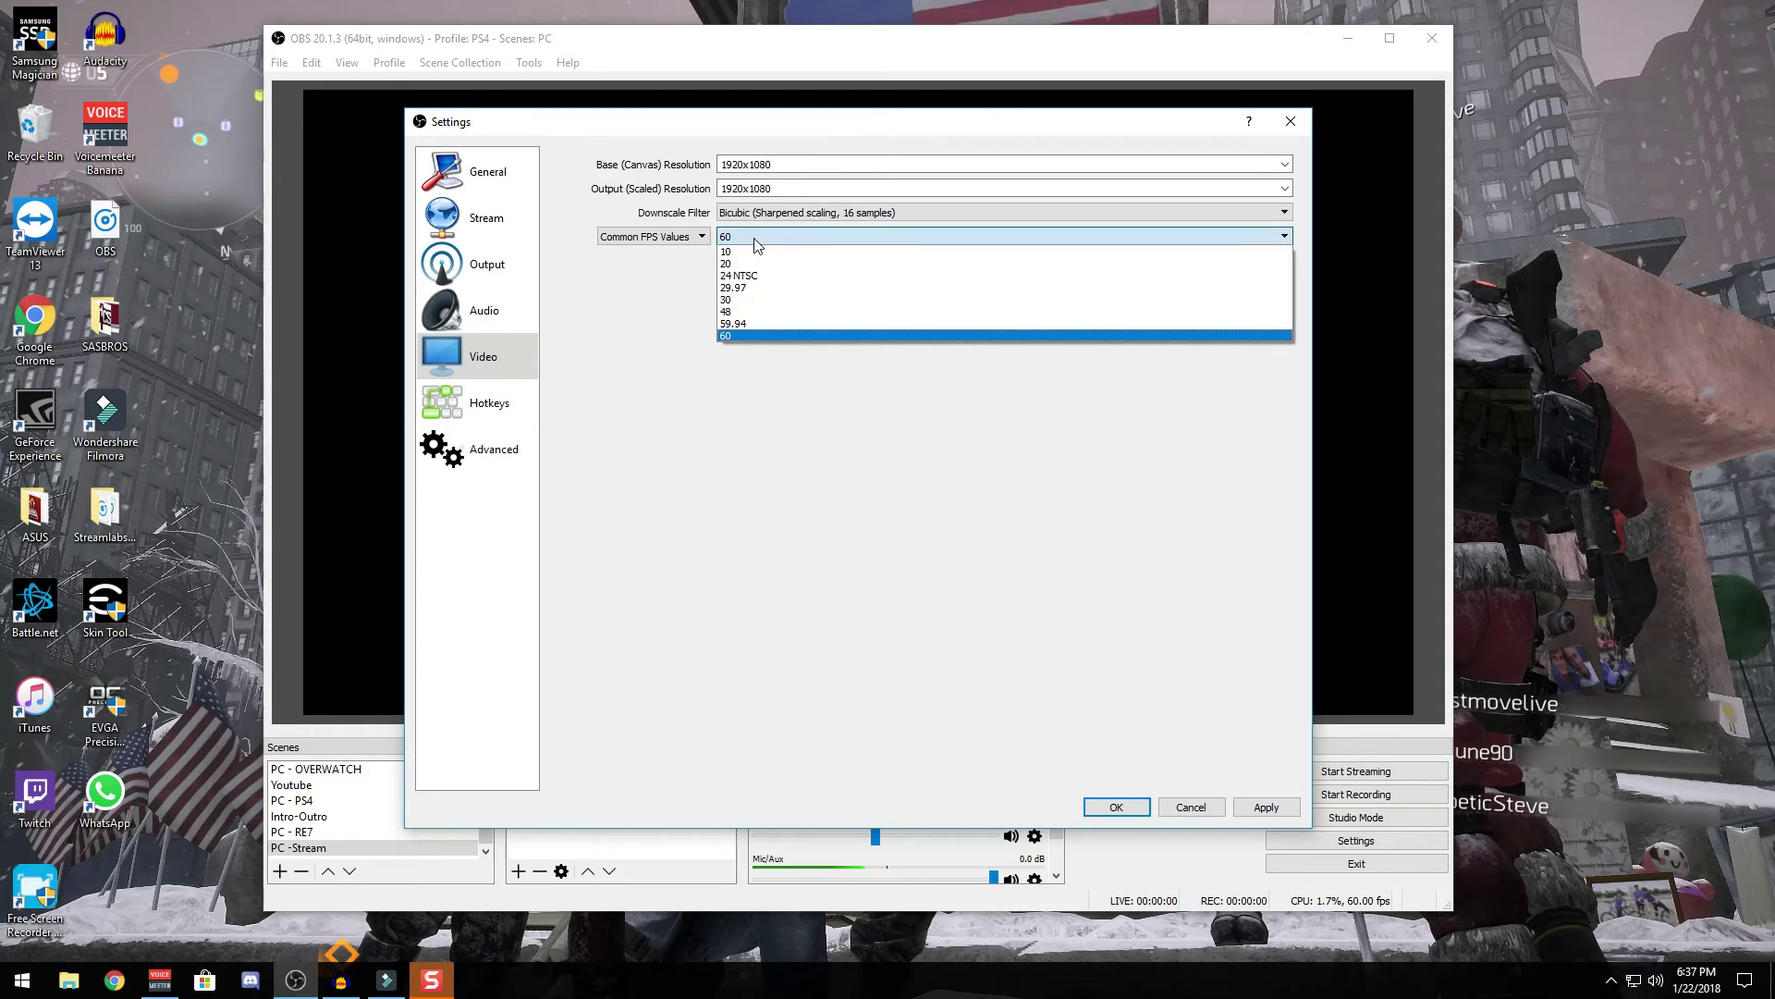
Return to the output settings and set the NVENC bitrate to 900
left_click(488, 275)
double_click(747, 365)
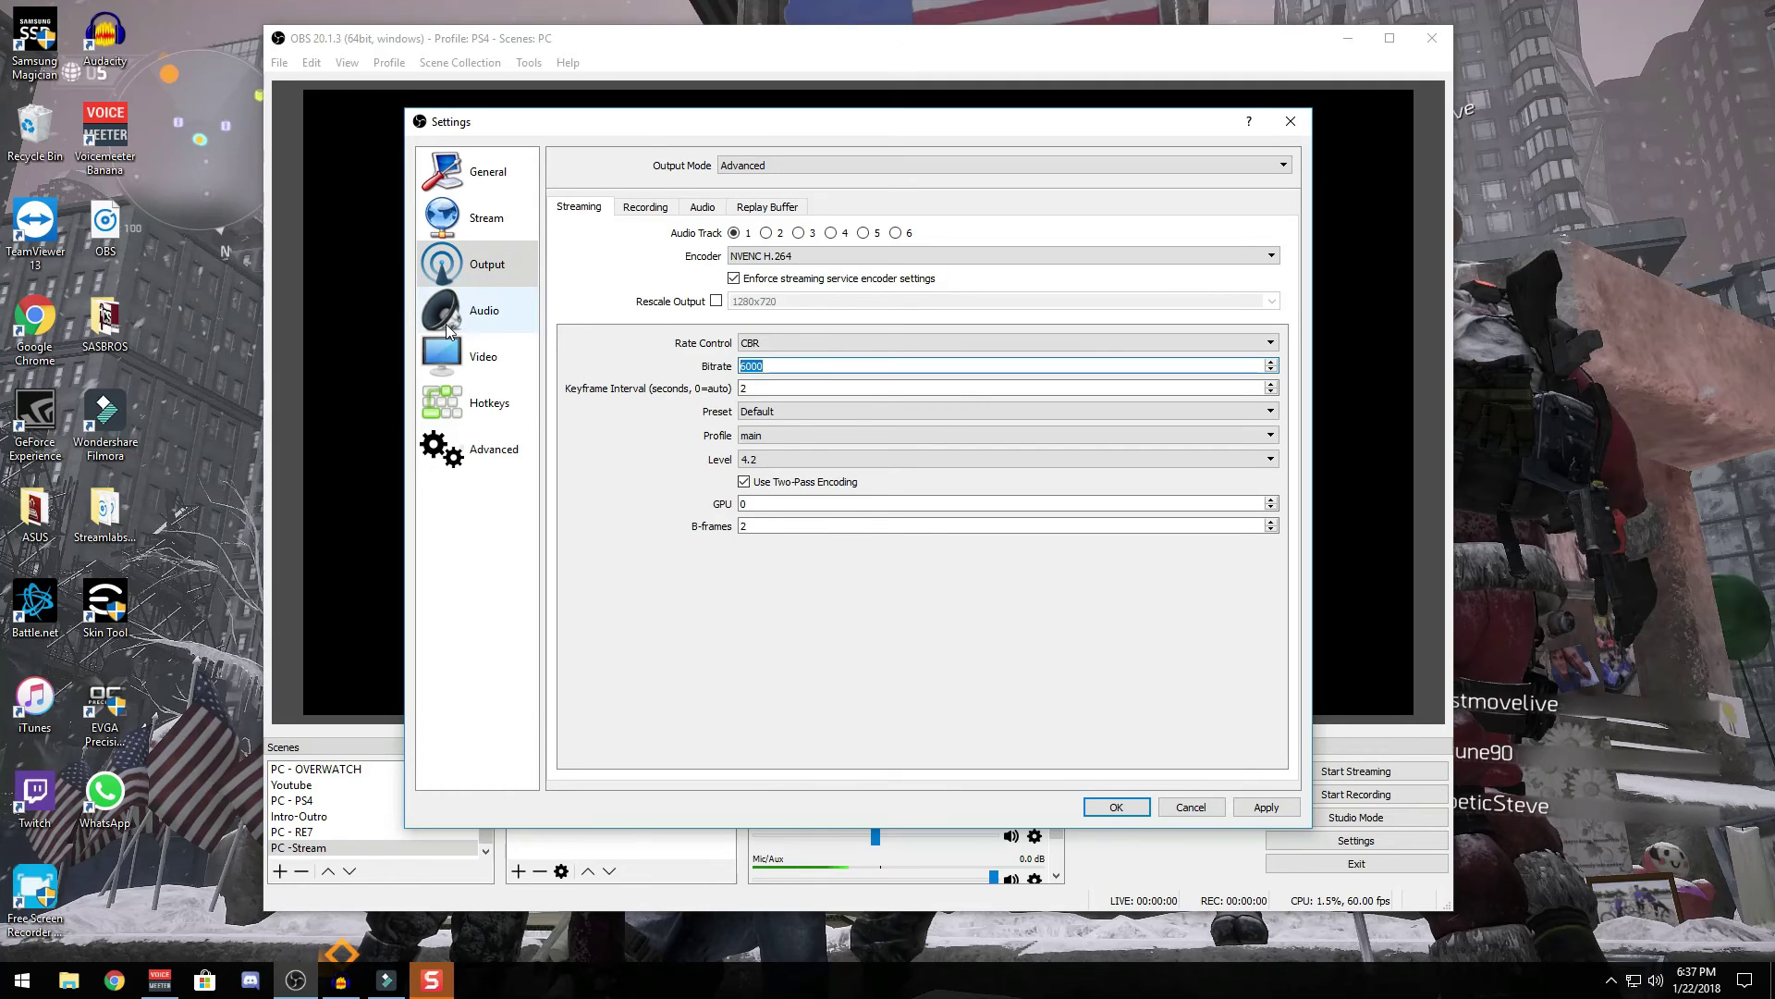
type("900")
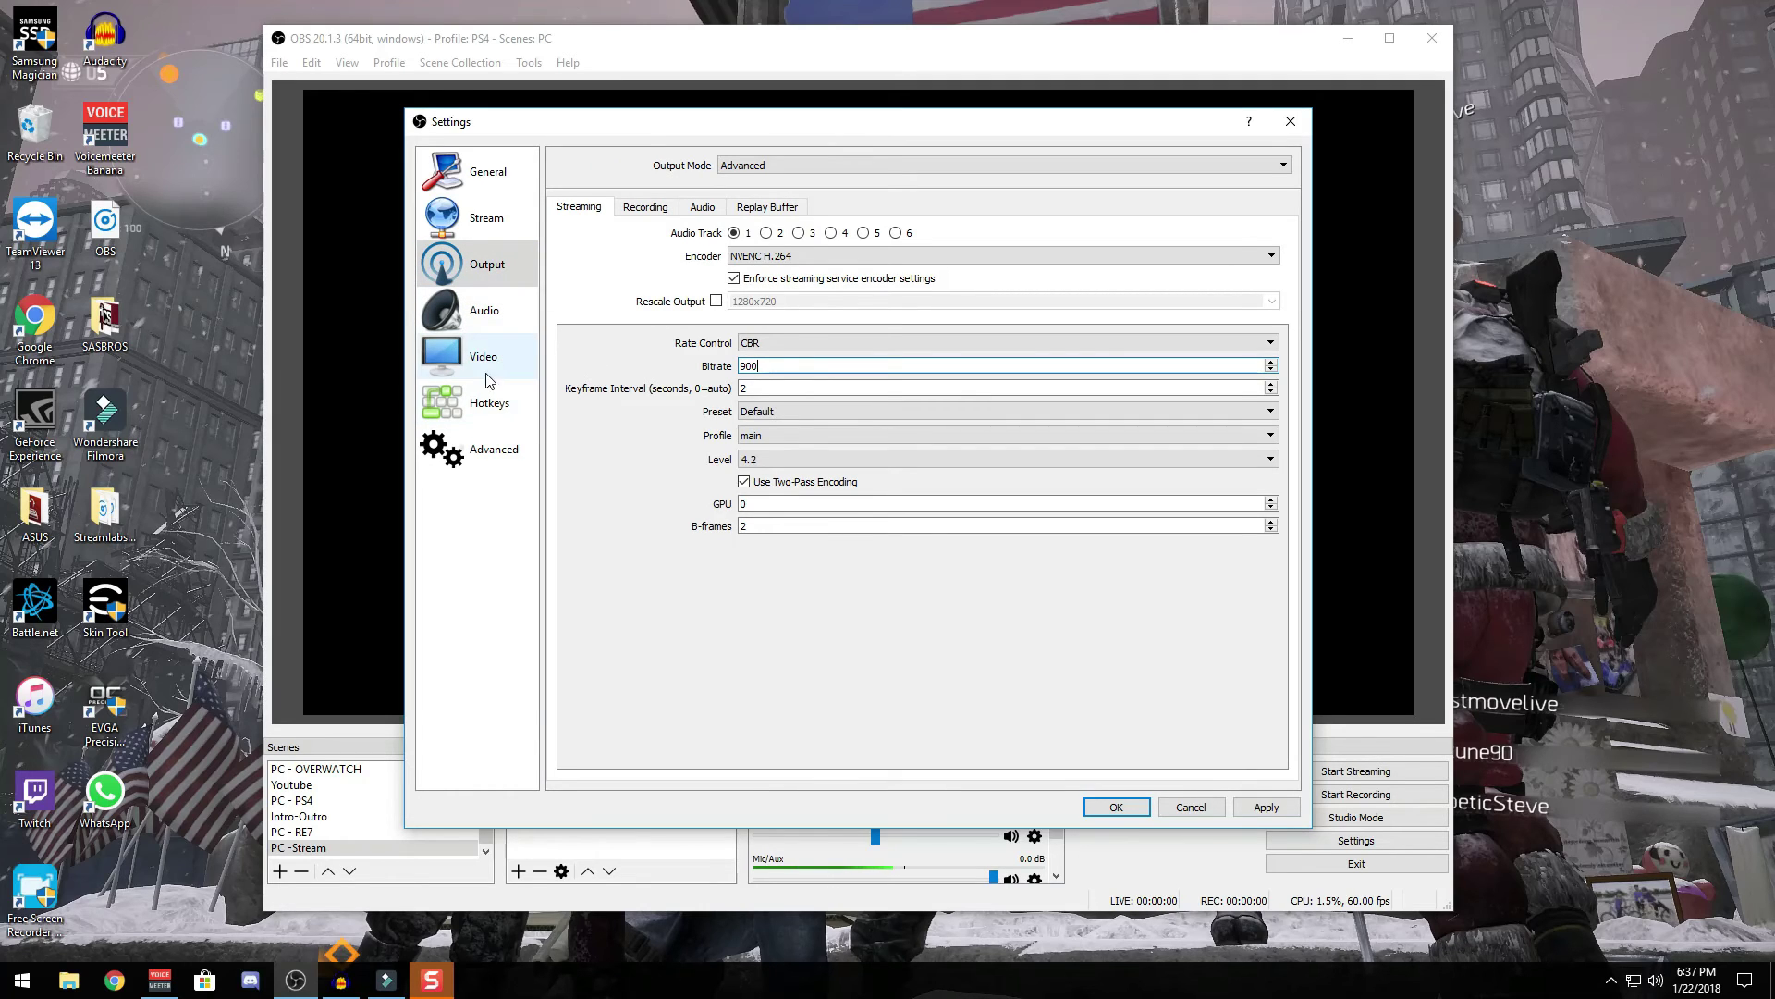
Set the common FPS value to 30 in the video settings
left_click(486, 373)
left_click(763, 241)
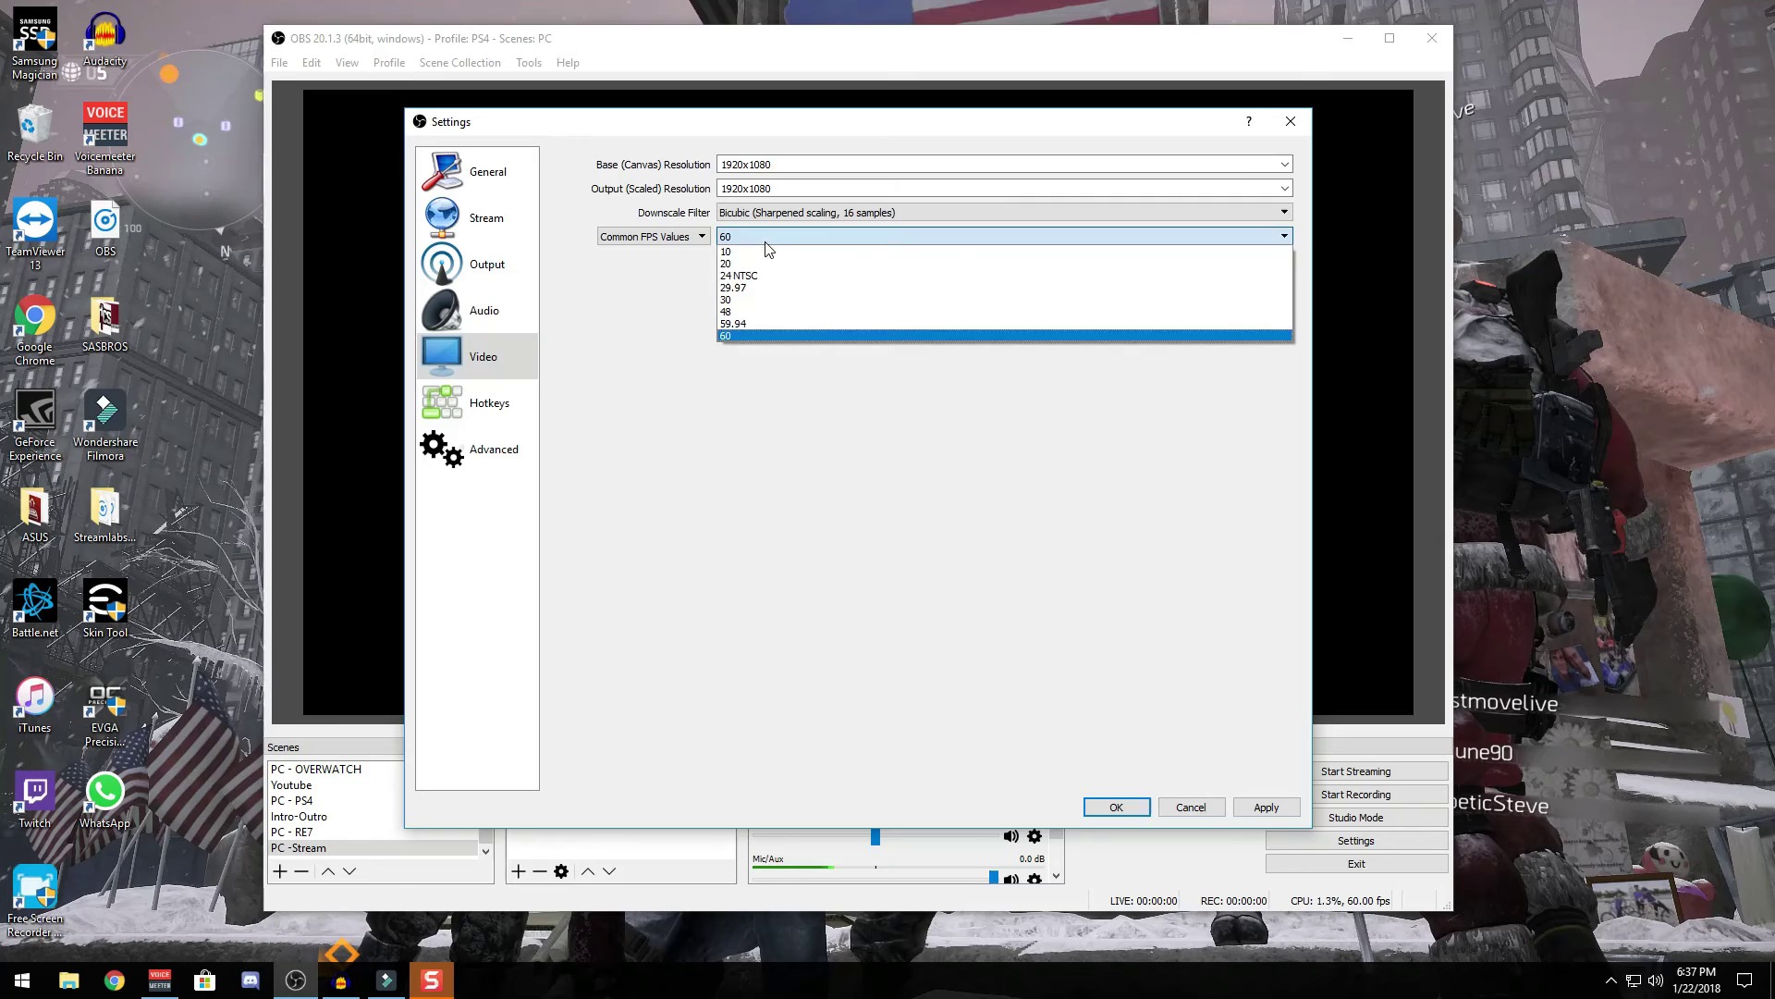
left_click(757, 300)
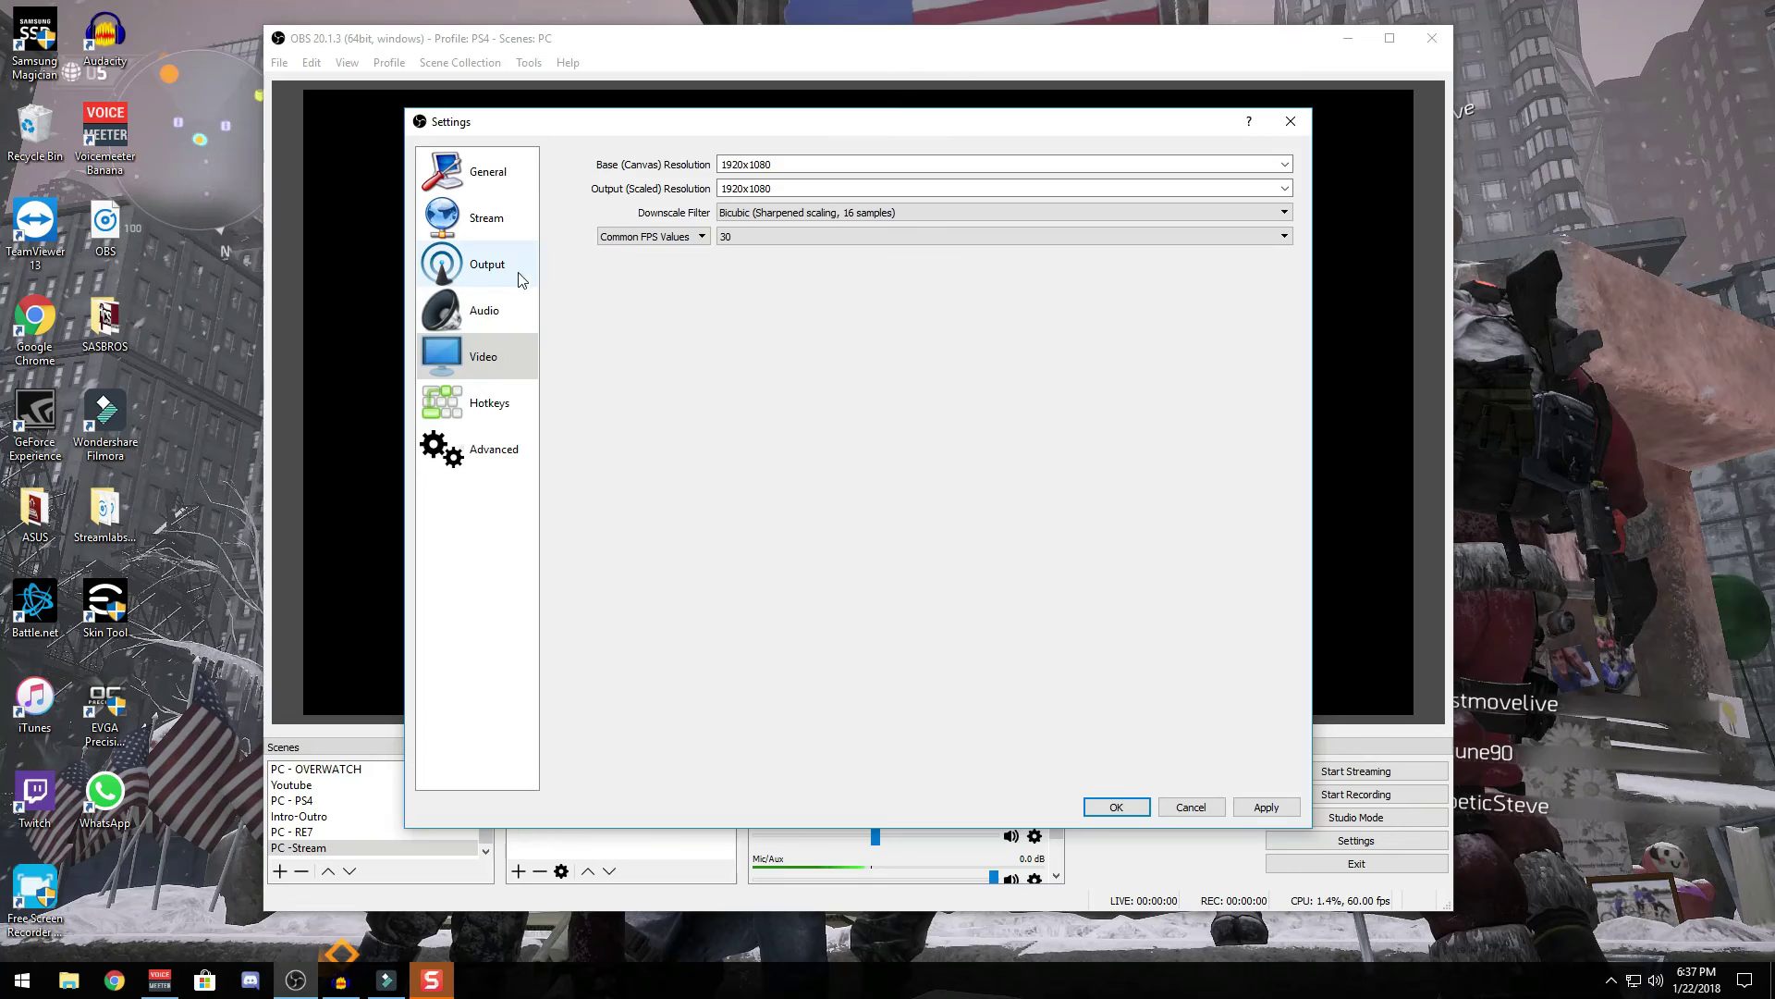
Check the stream settings, and in the output settings switch the encoder to x264 and back to NVENC H.264
left_click(502, 217)
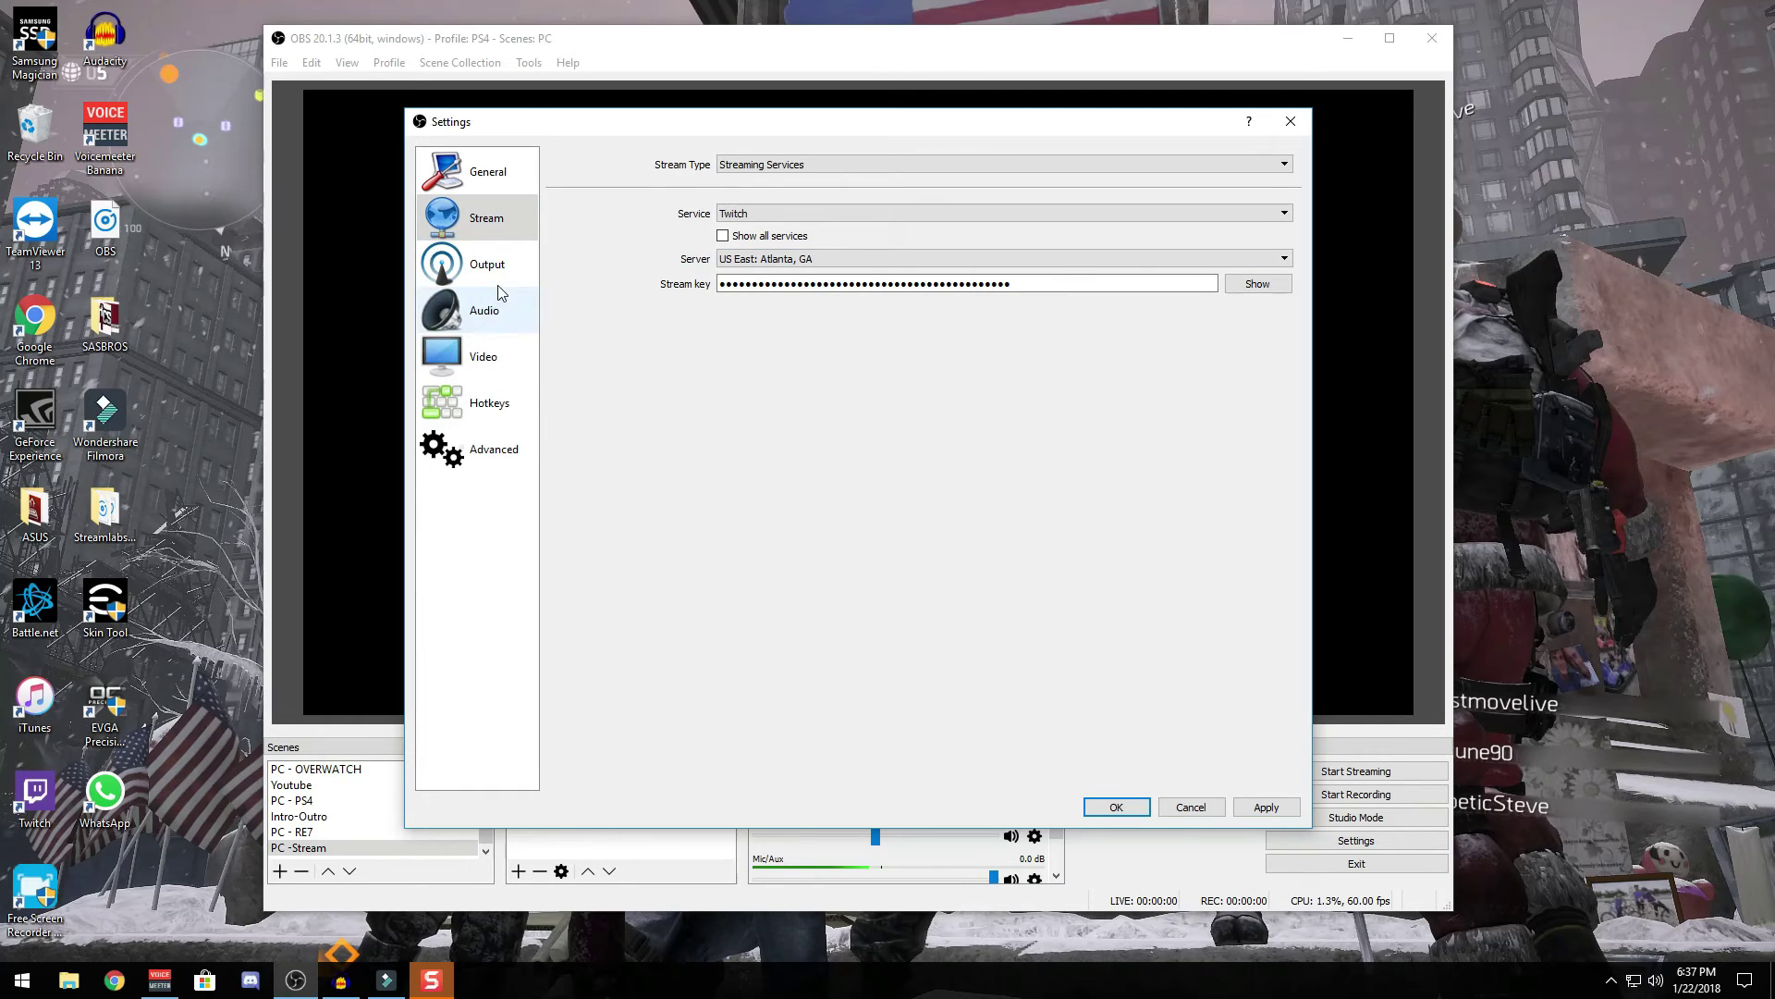
left_click(514, 266)
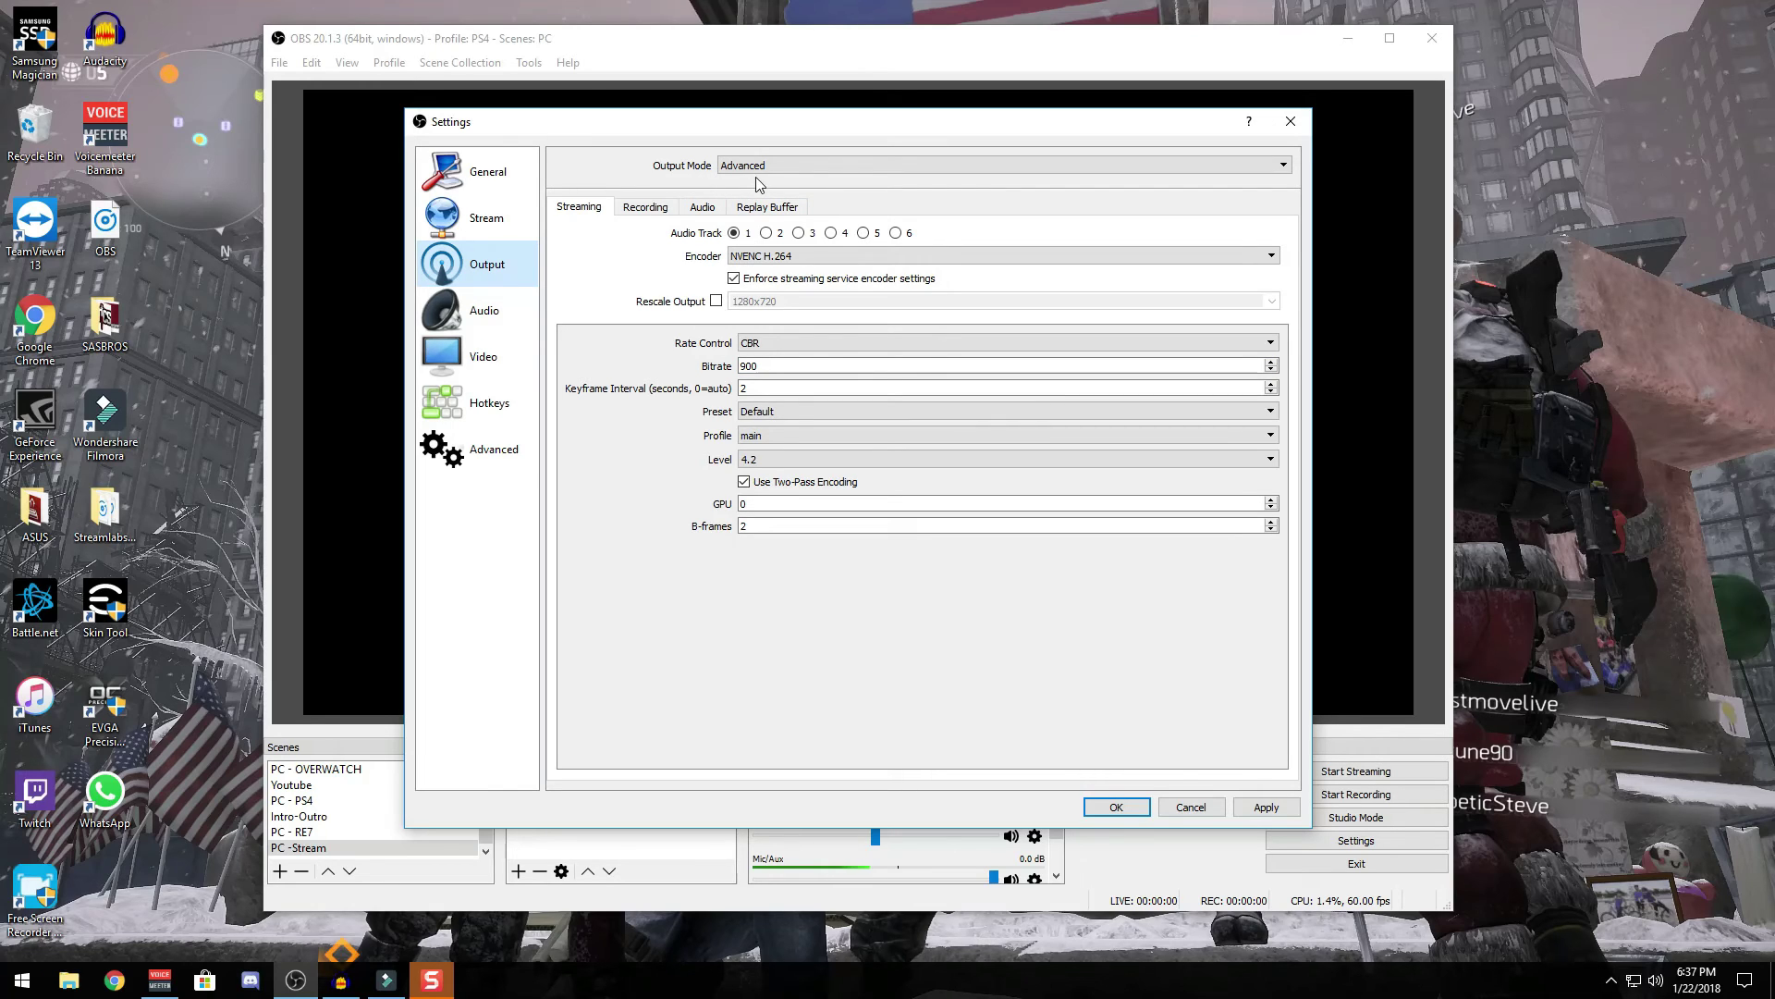
left_click(777, 261)
left_click(773, 285)
left_click(769, 259)
left_click(769, 271)
left_click(770, 257)
left_click(763, 270)
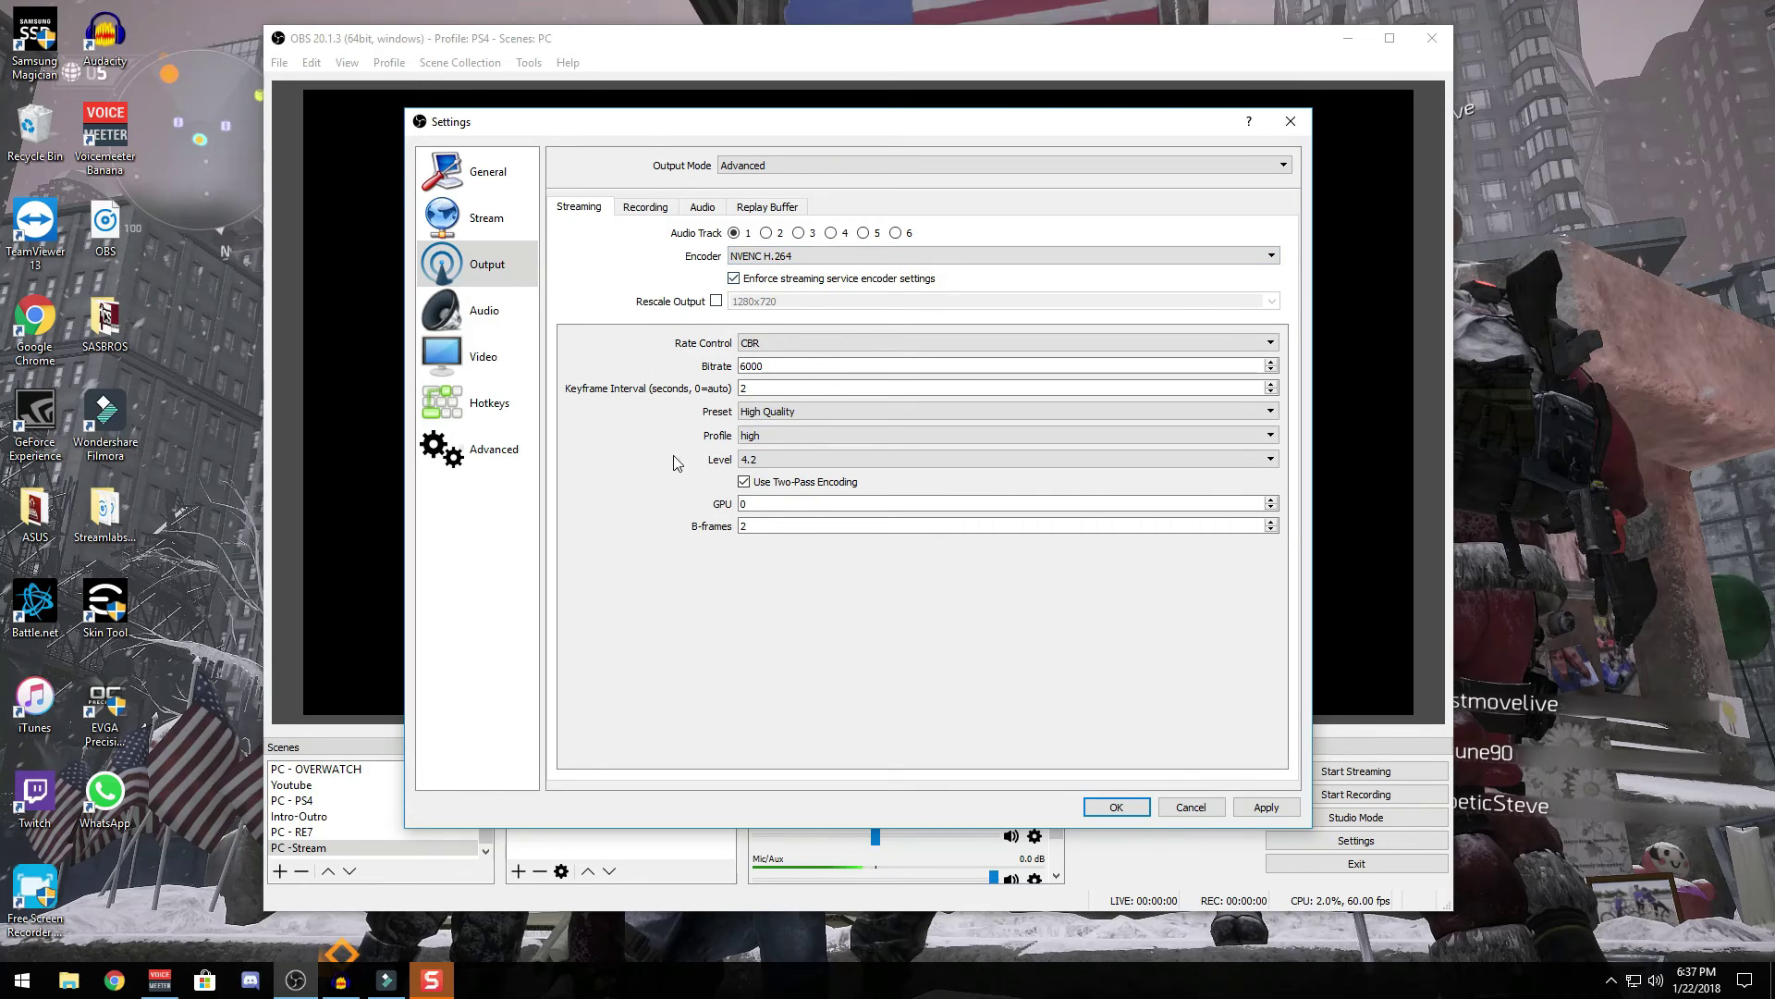
Set the streaming encoder to x264 with a keyframe interval of 2 seconds
left_click(769, 259)
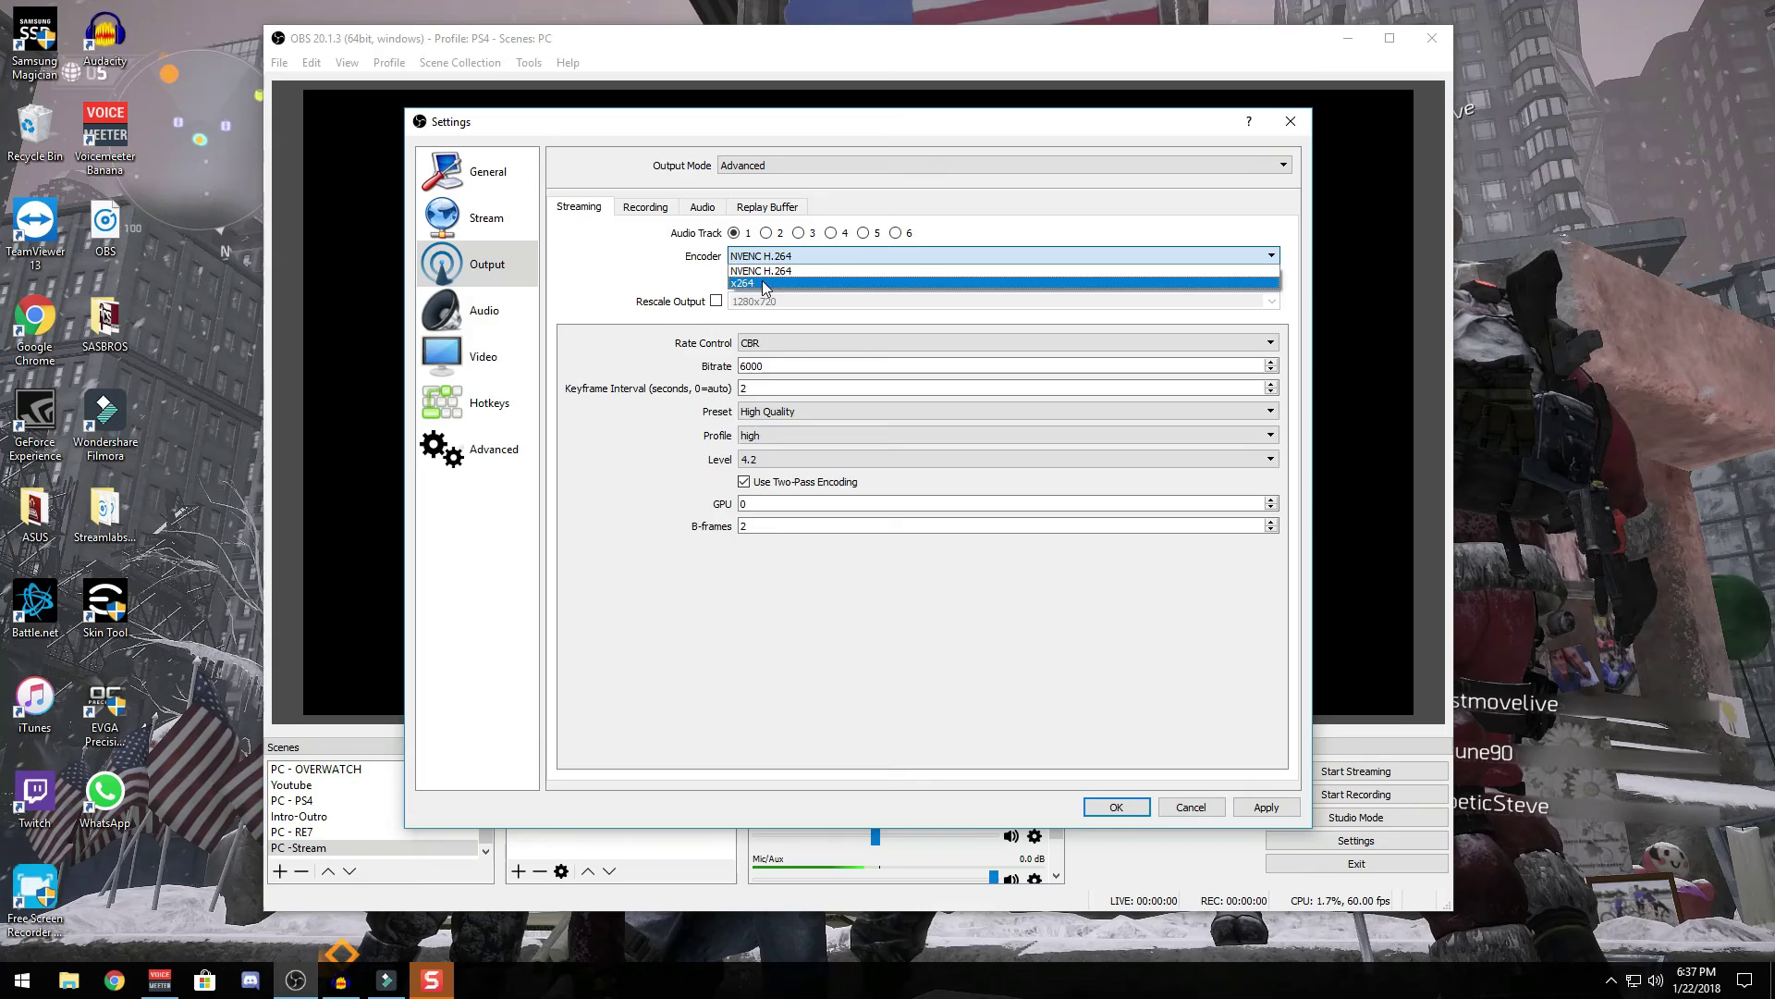
left_click(765, 284)
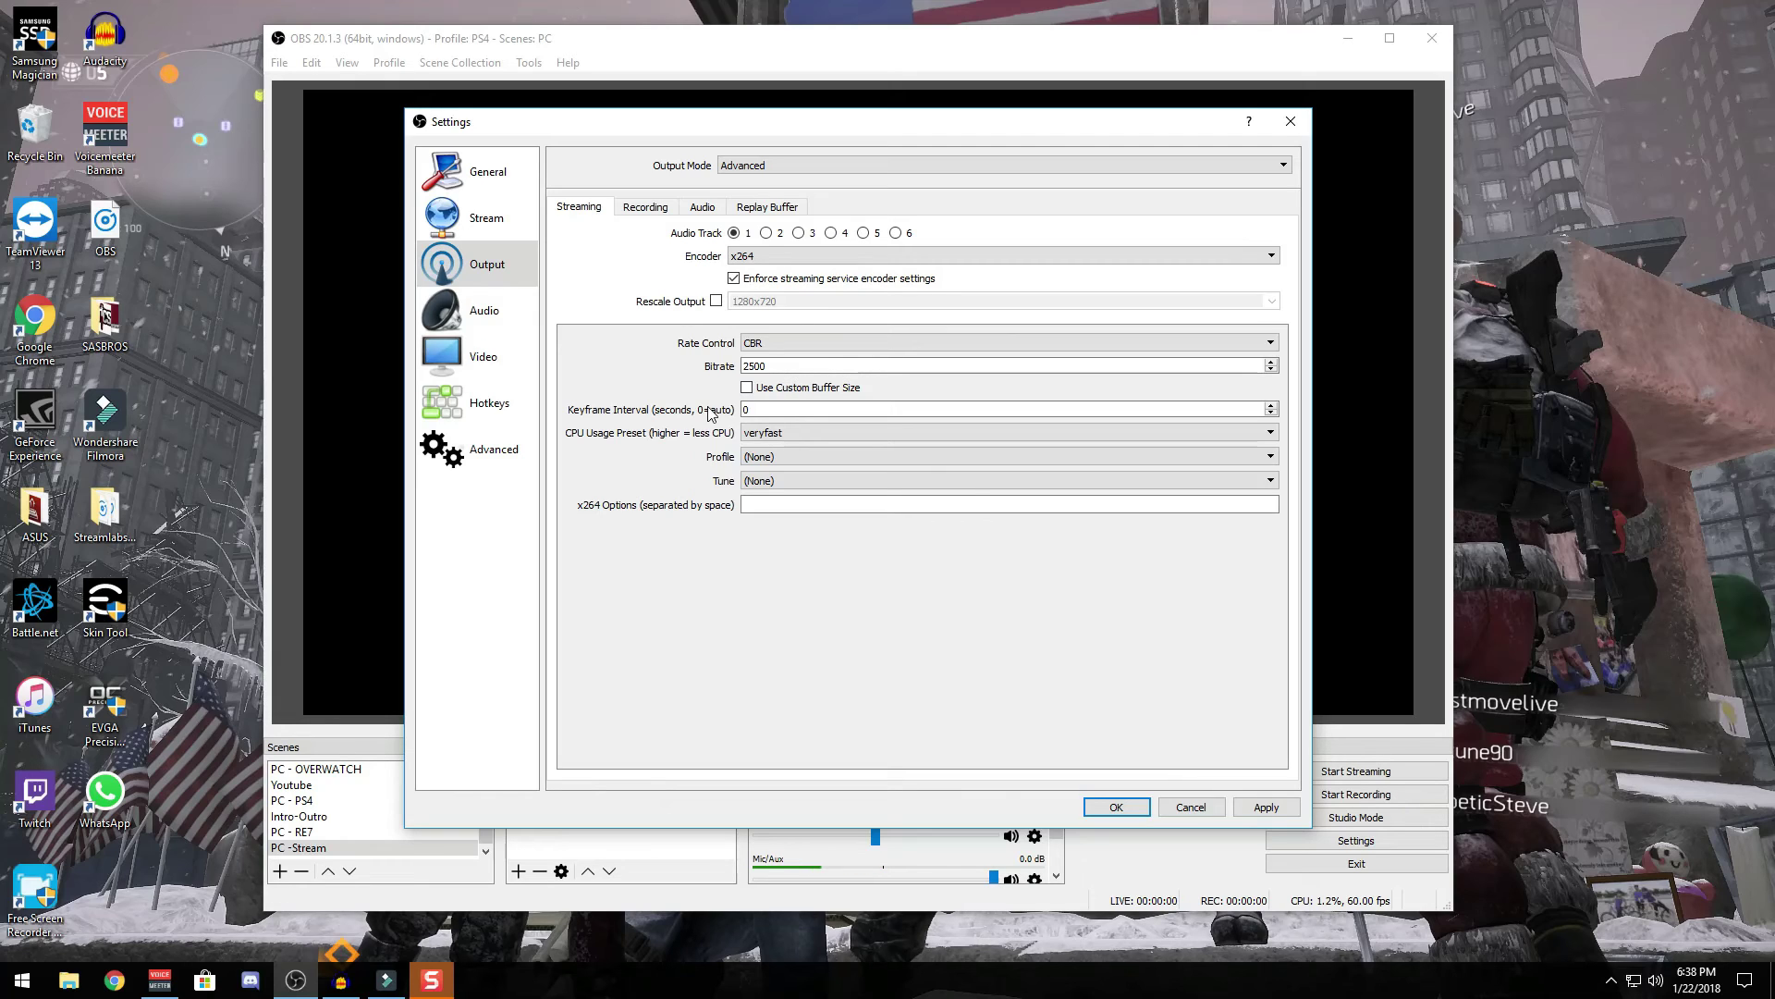
left_click_drag(761, 406, 713, 409)
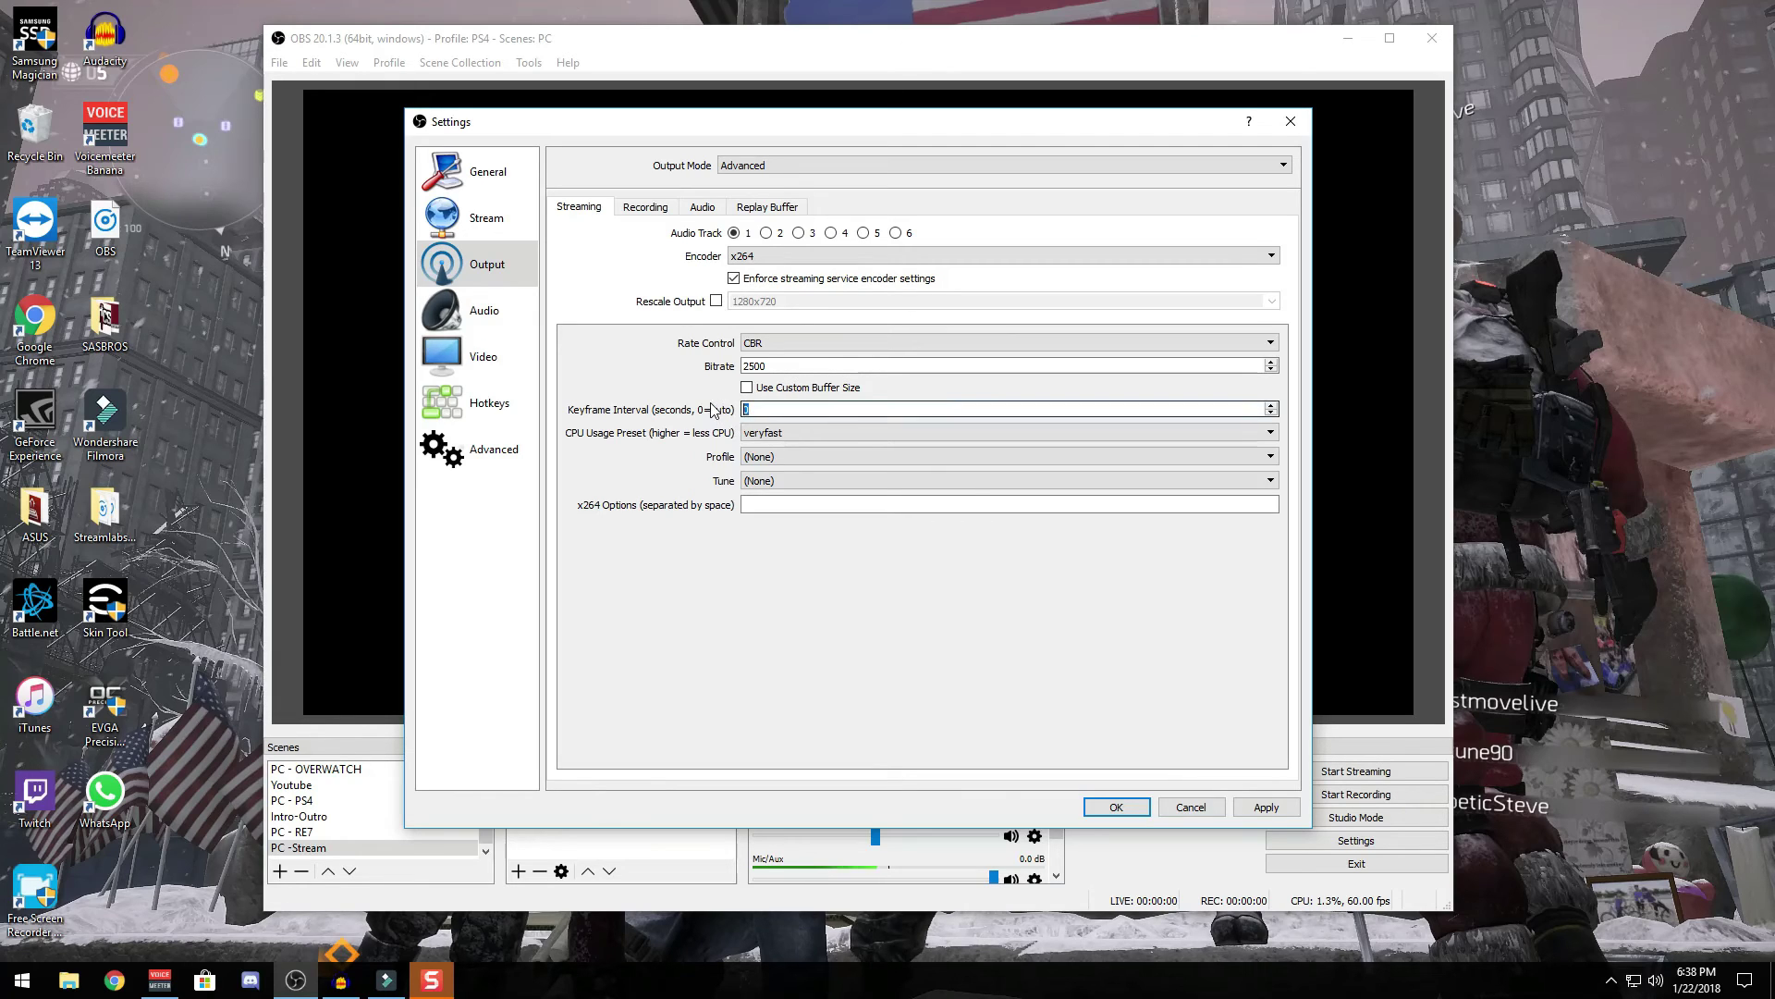
type("2")
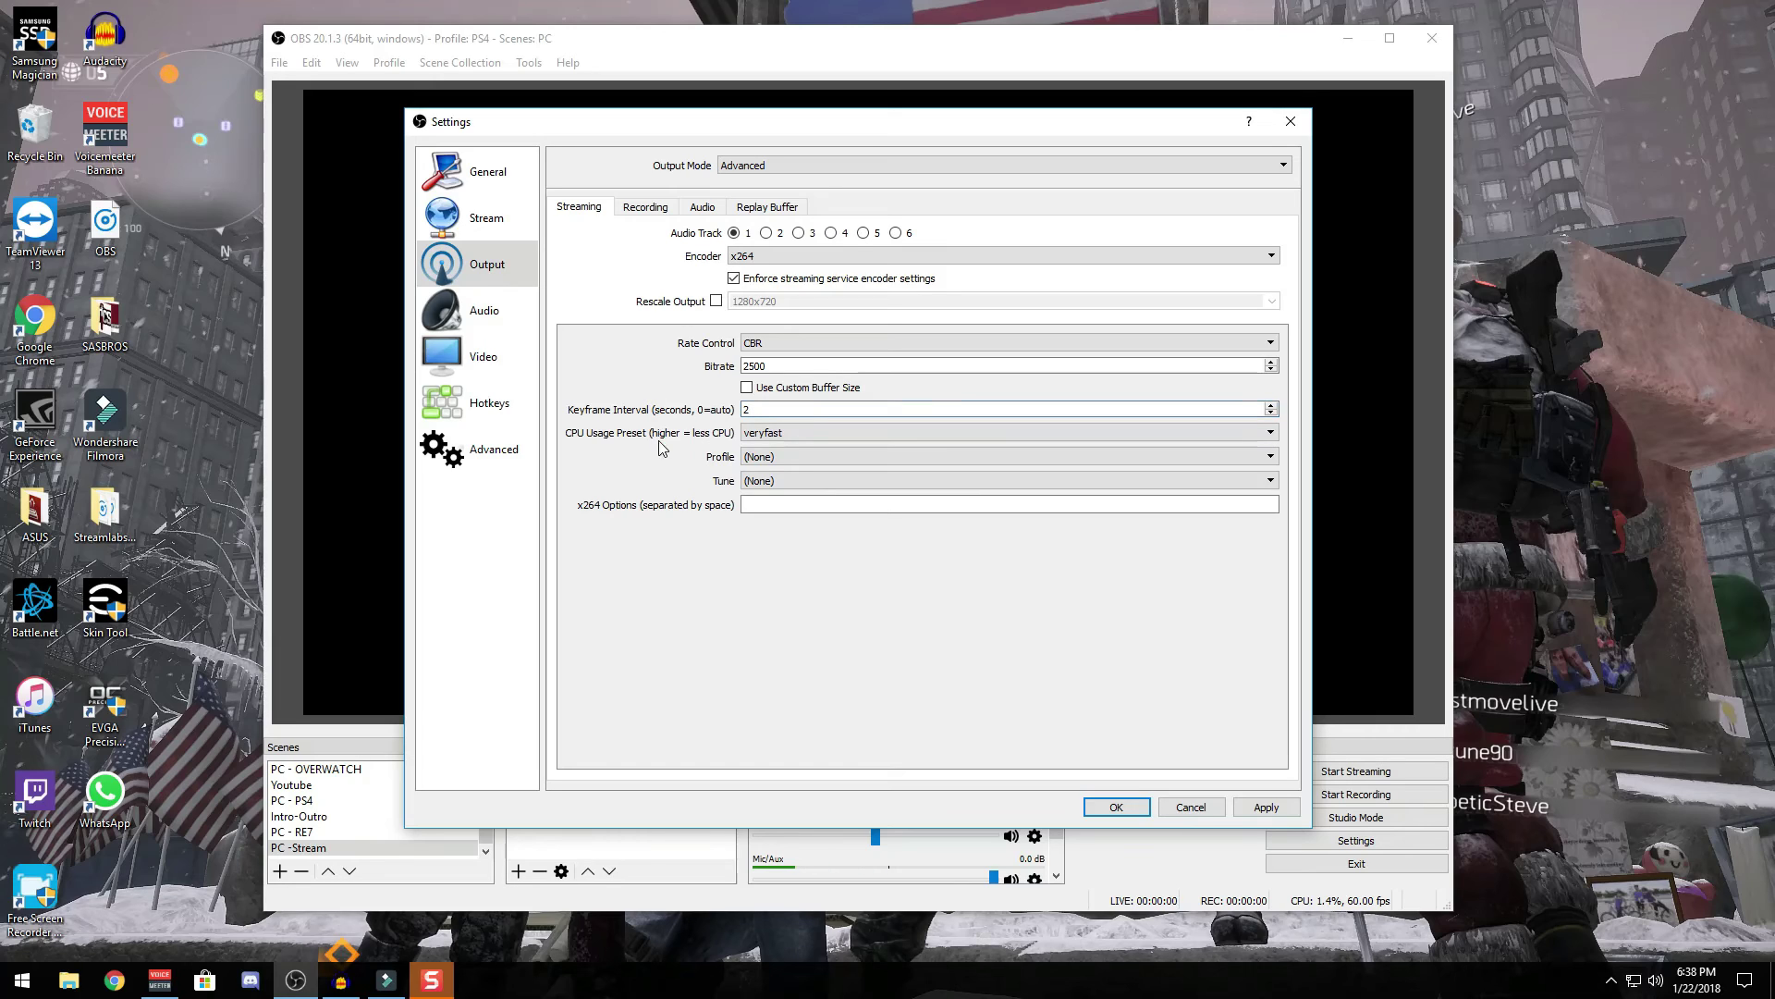
Set the x264 profile to main and leave the tune option at (None)
left_click(785, 459)
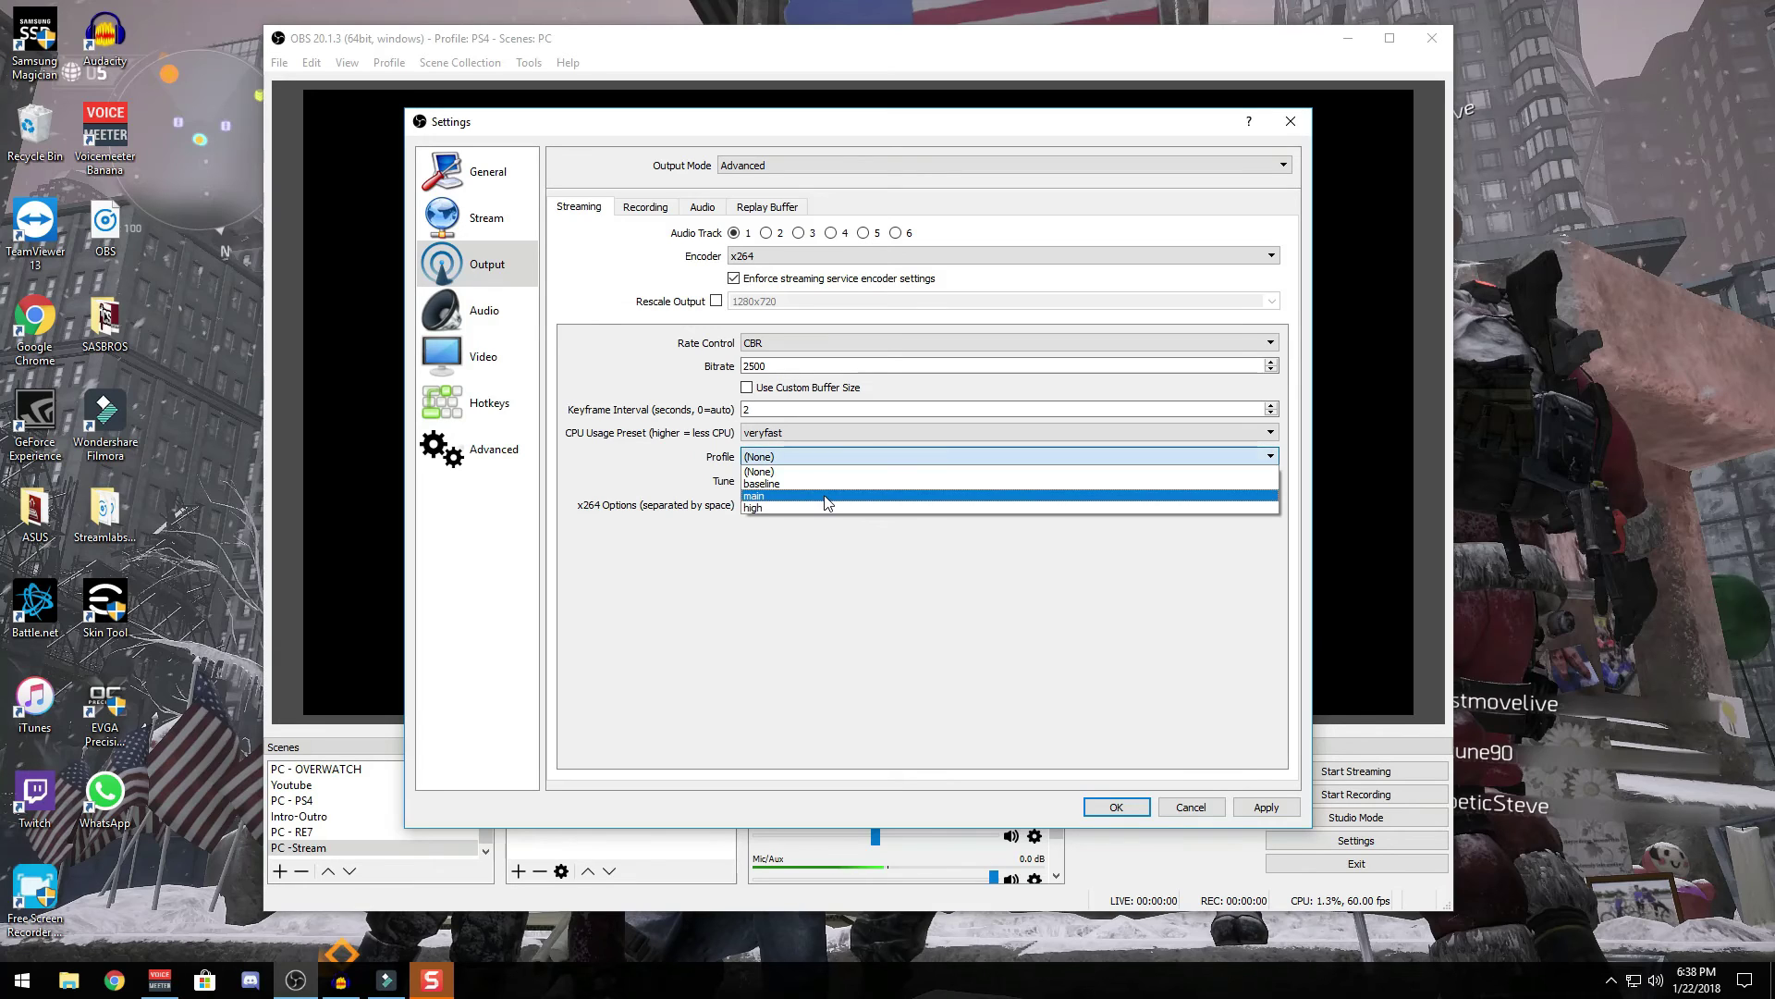
left_click(825, 497)
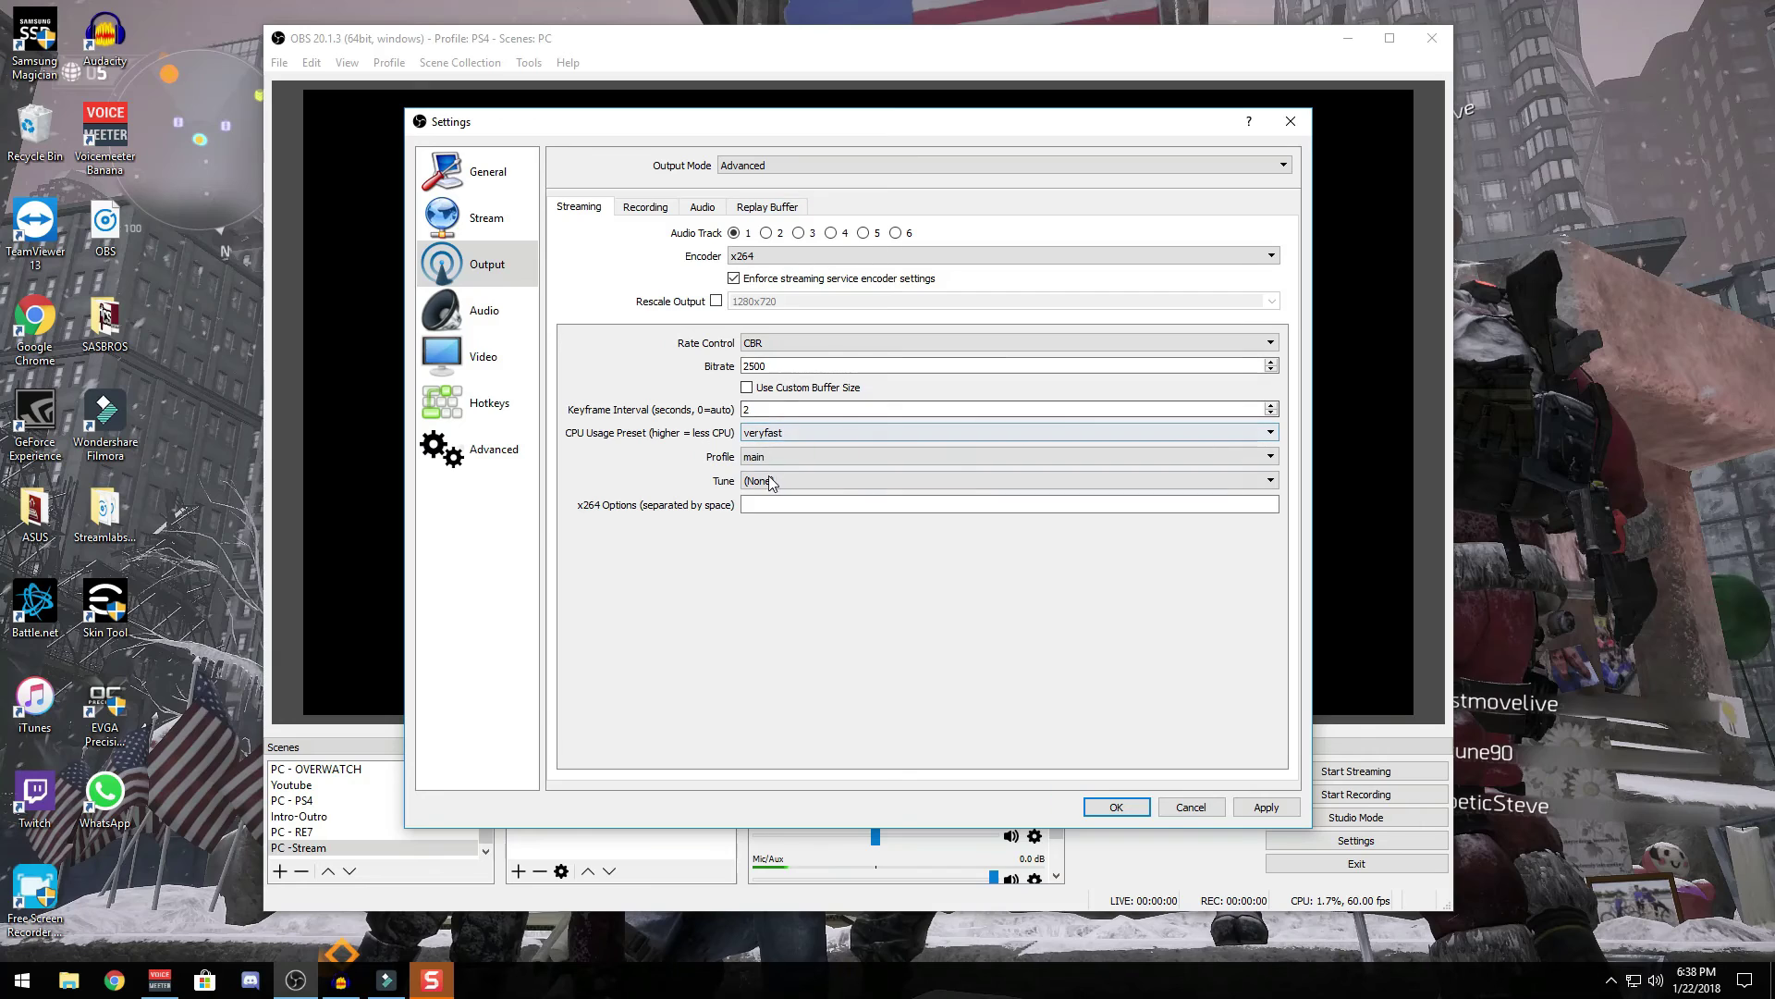
left_click(772, 483)
left_click(678, 470)
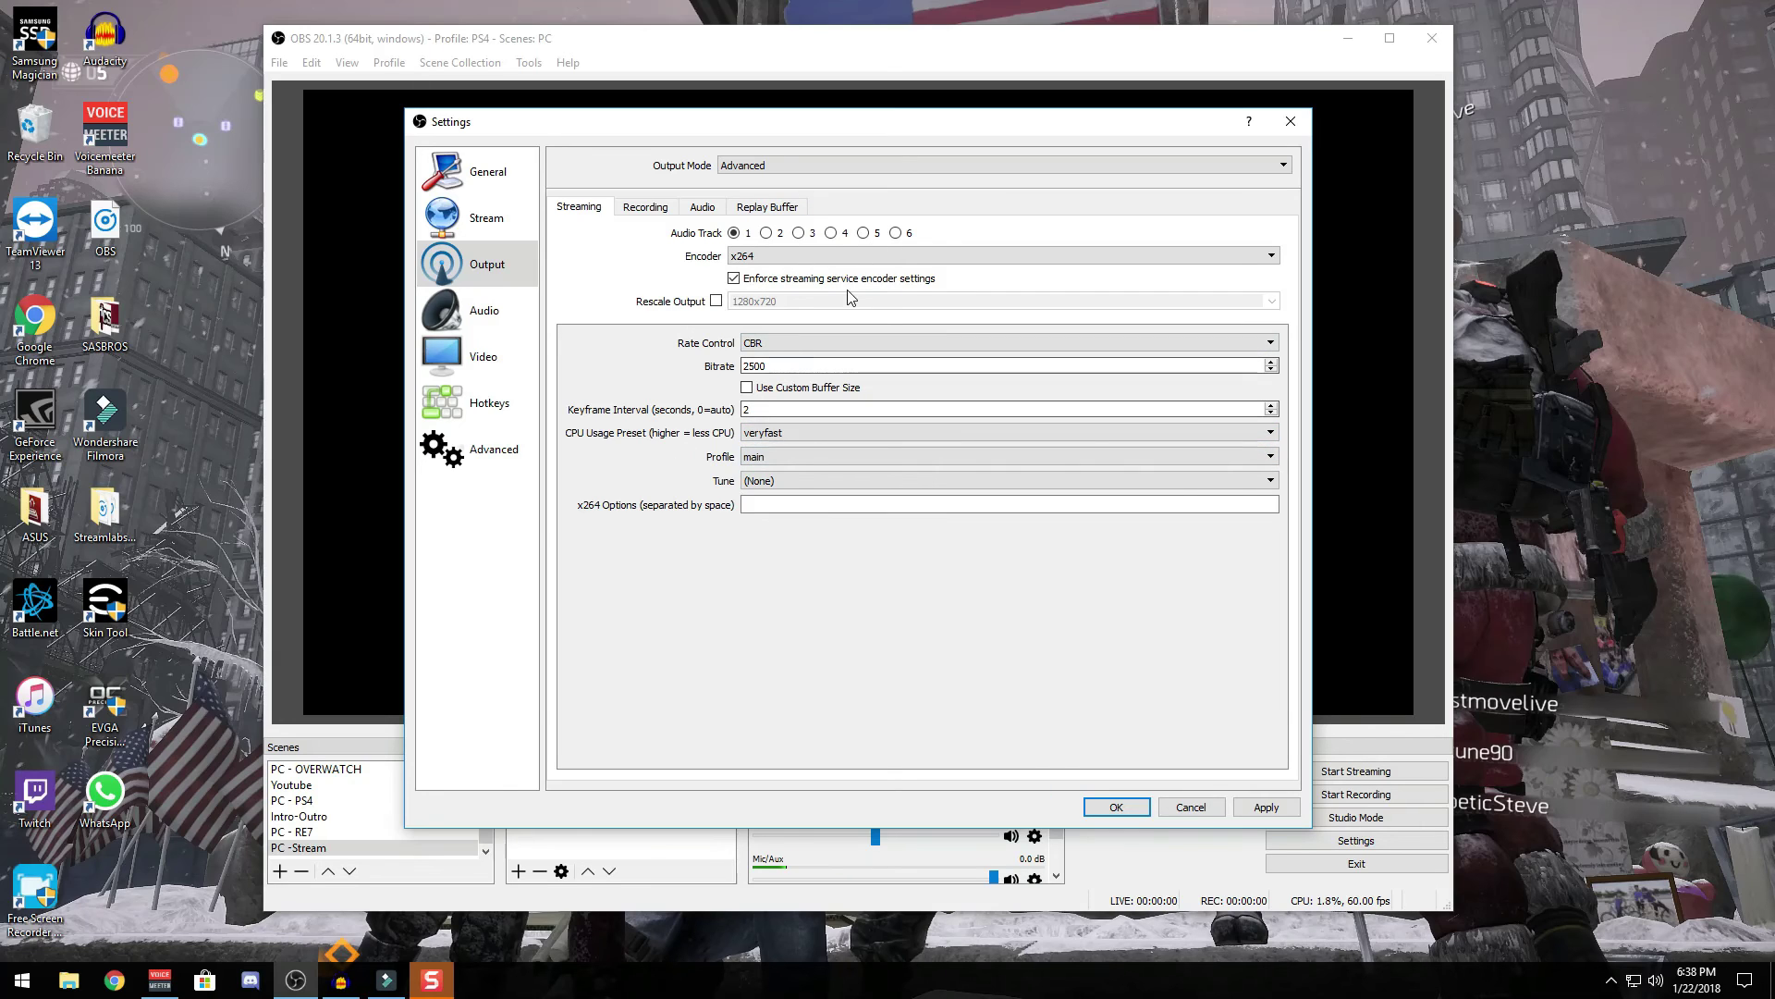
Switch the streaming encoder to NVENC H.264 with the Default preset and the main profile
left_click(794, 256)
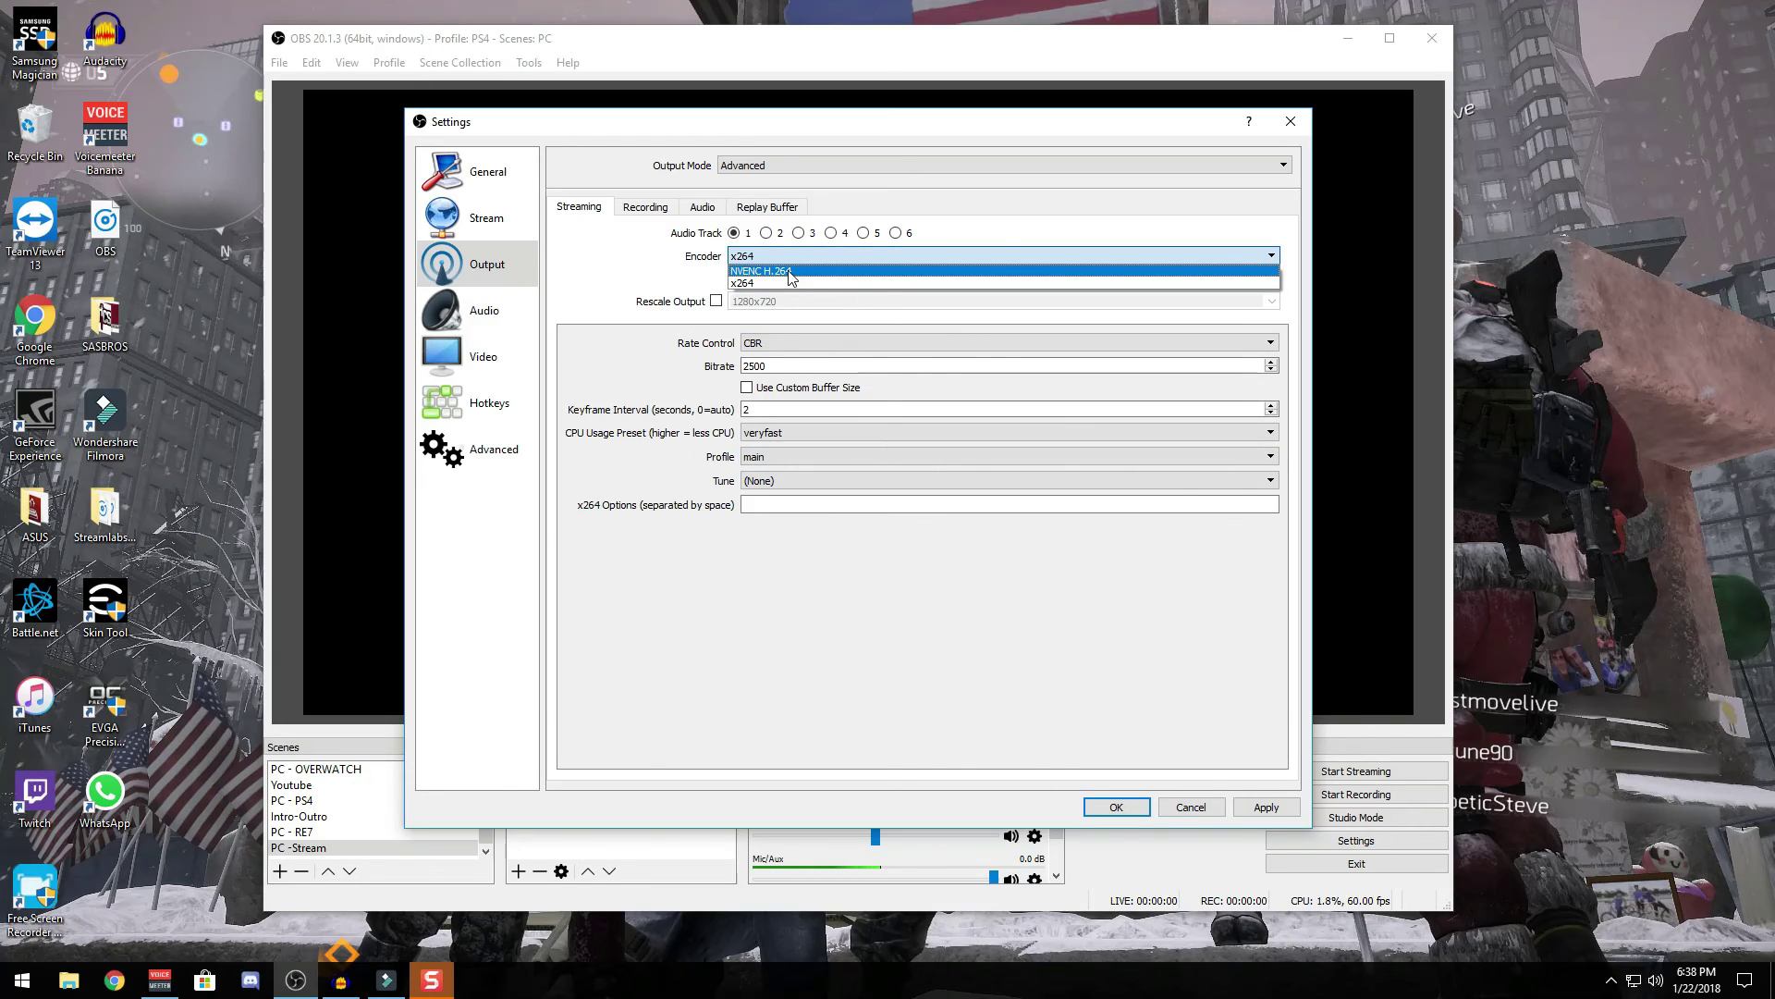
left_click(790, 272)
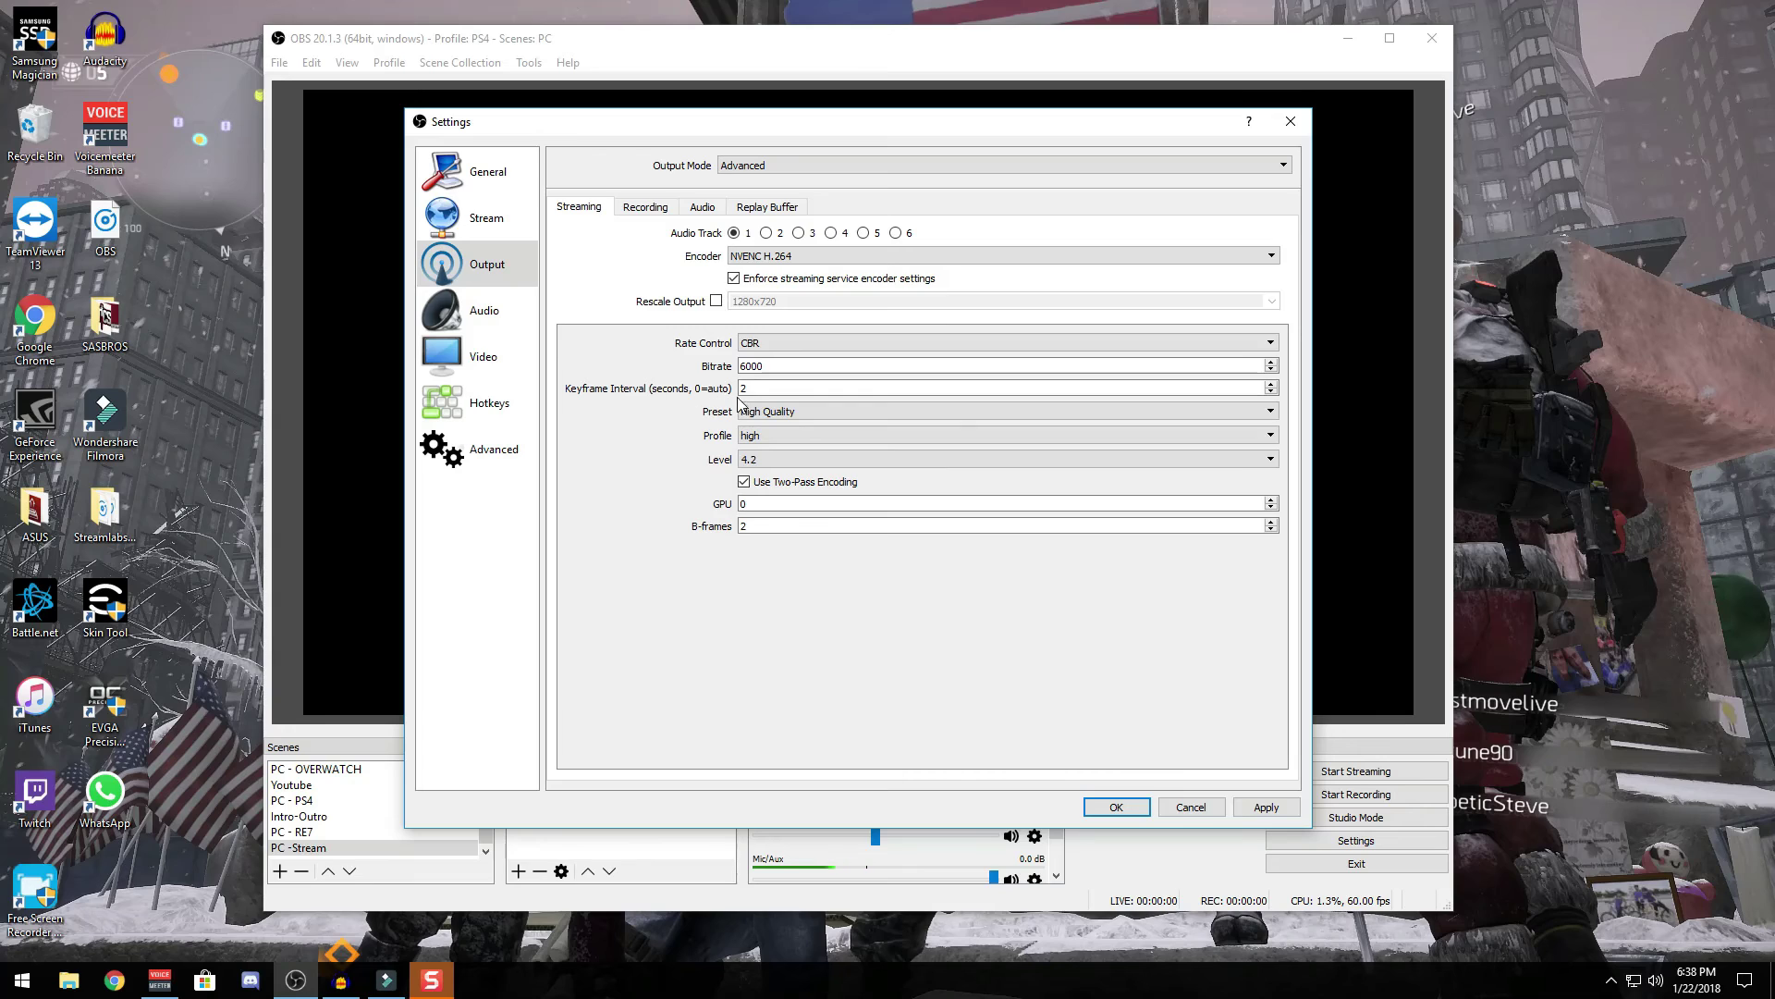
left_click(856, 411)
scroll(836, 435, "up", 1)
left_click(801, 425)
left_click(773, 436)
left_click(758, 467)
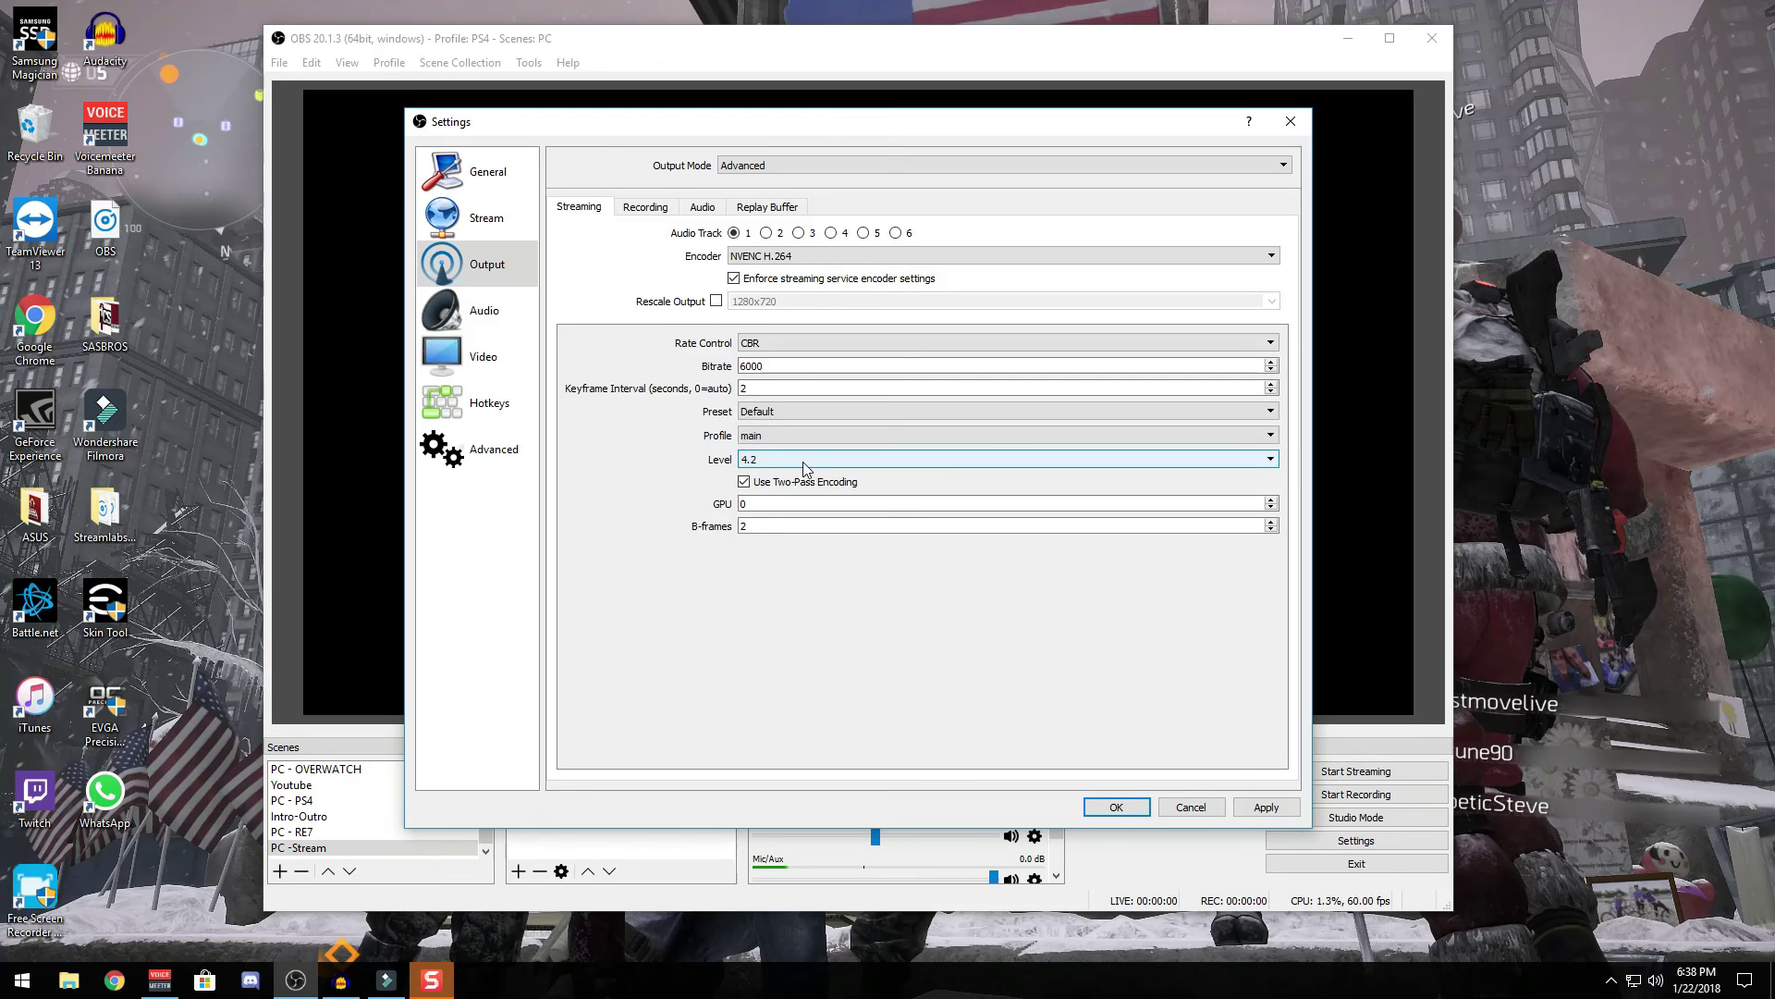
Set the NVENC encoder level to 4.2 with B-frames at 2, and close the settings without saving
left_click(804, 467)
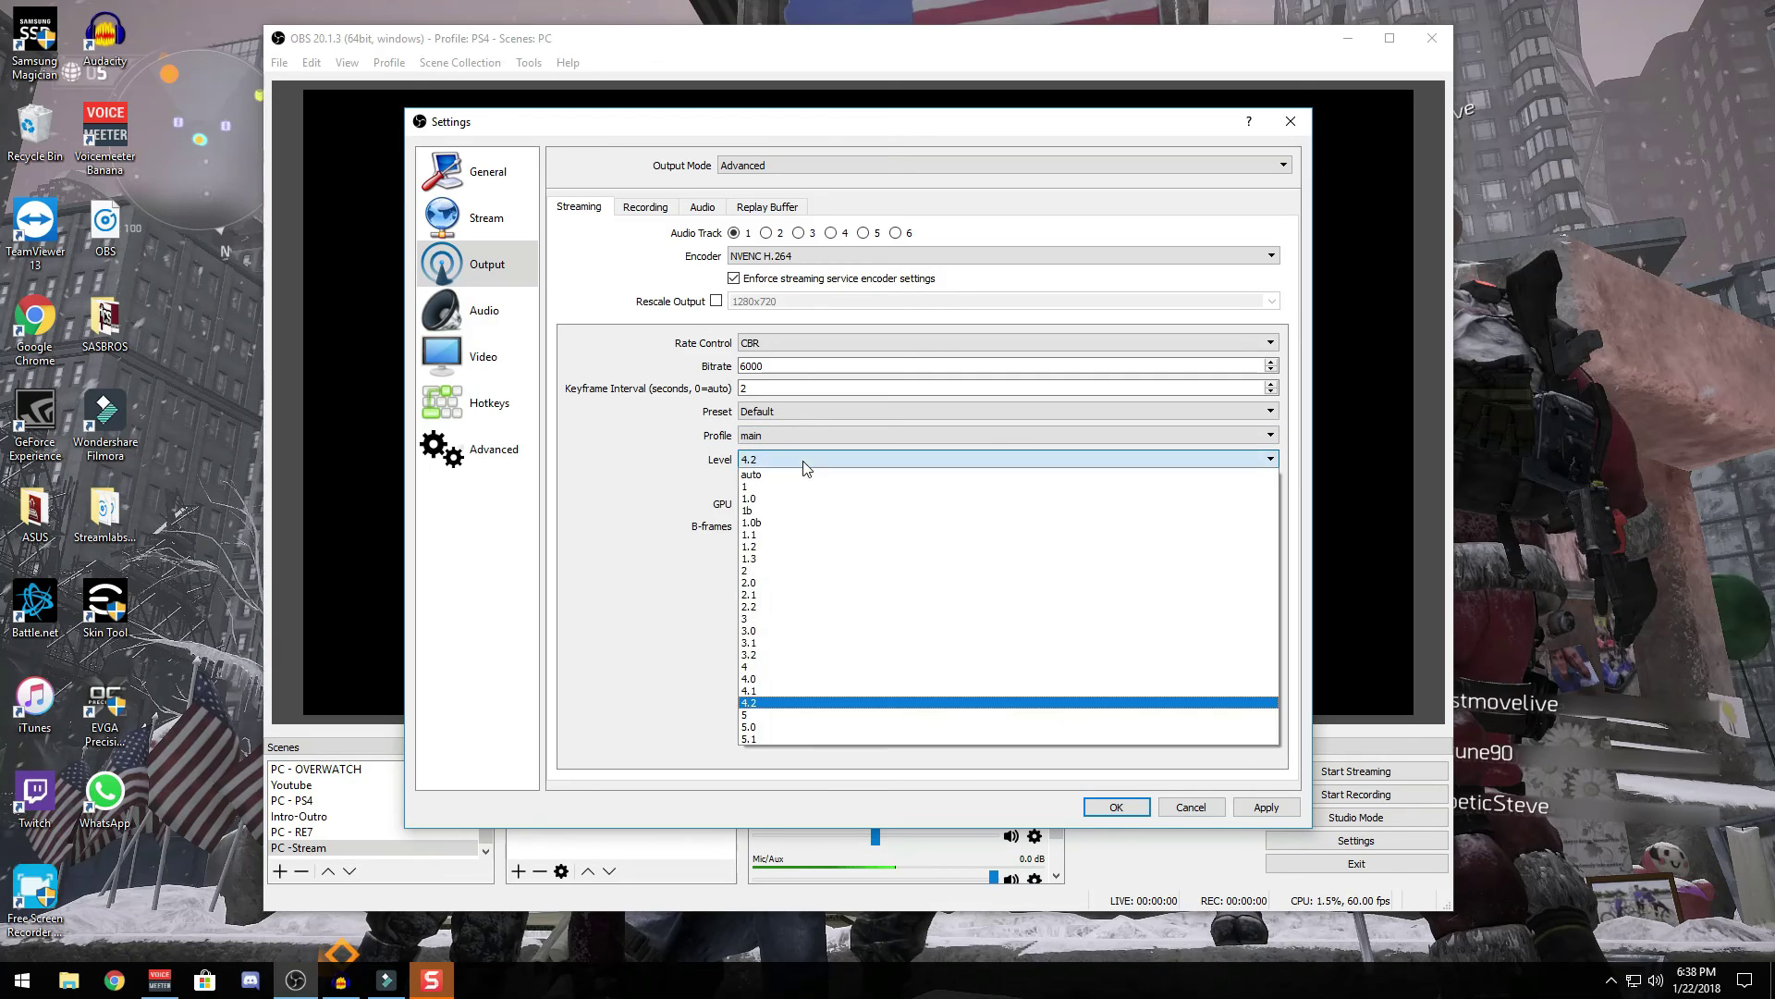
left_click(760, 703)
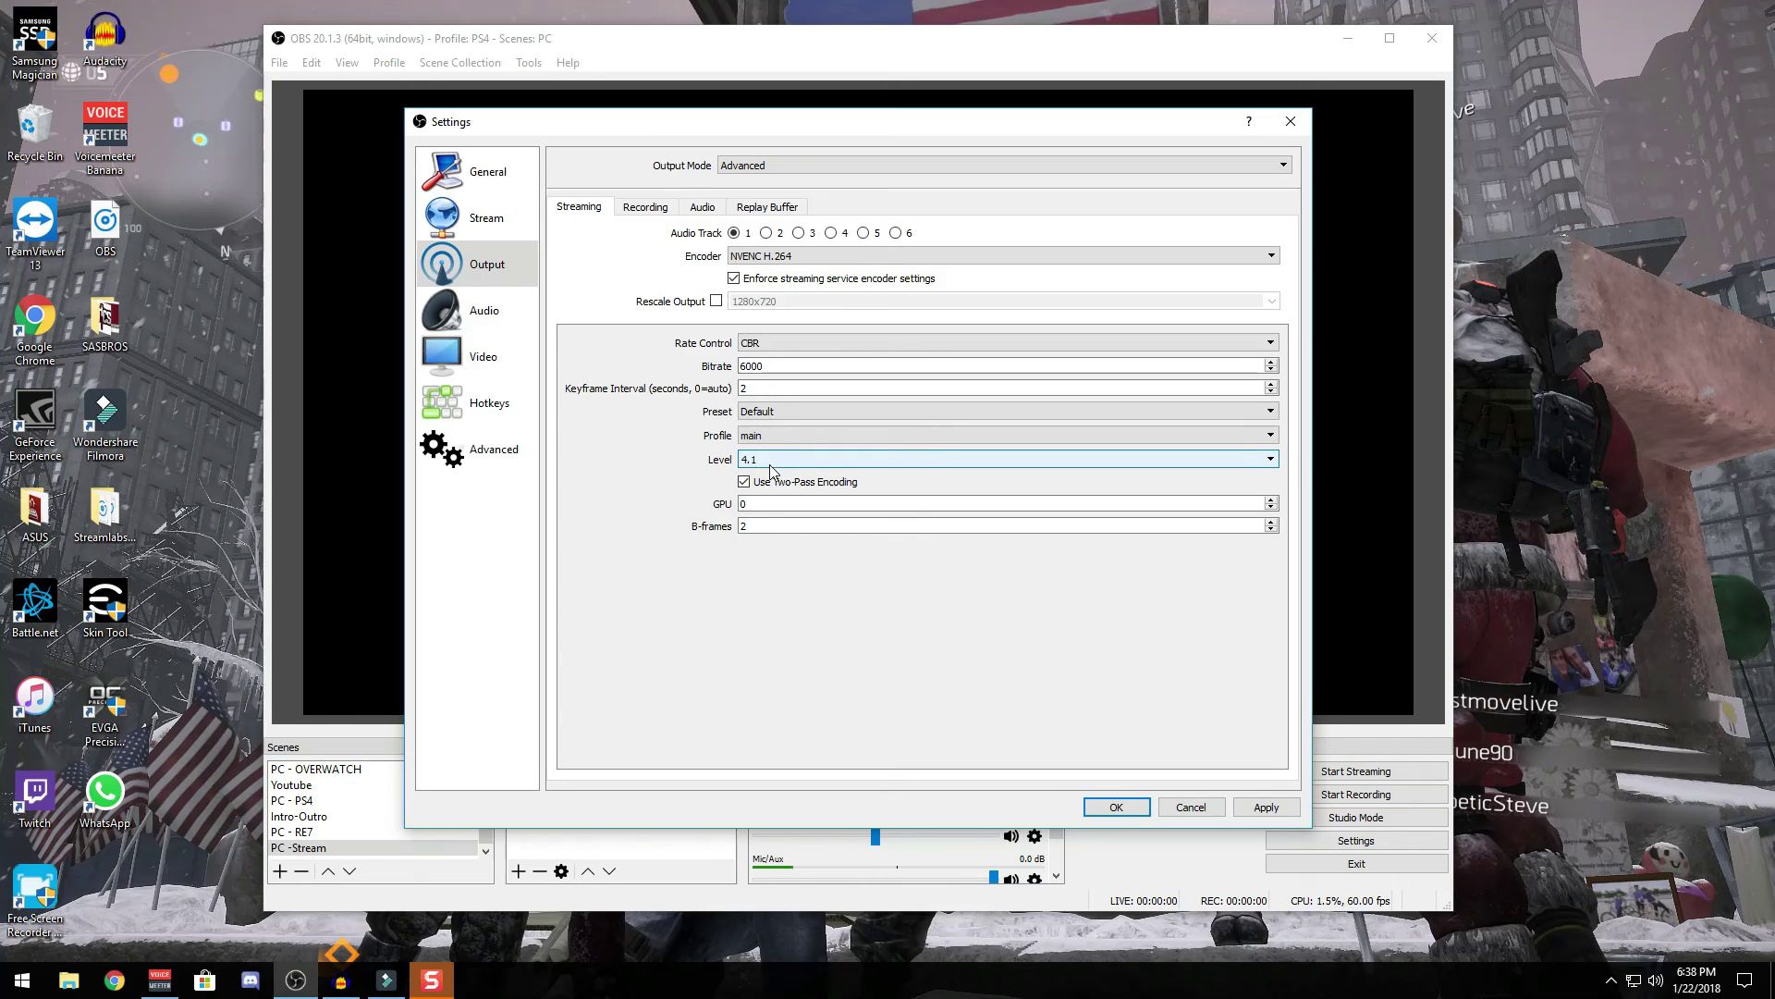
left_click(770, 463)
left_click(764, 706)
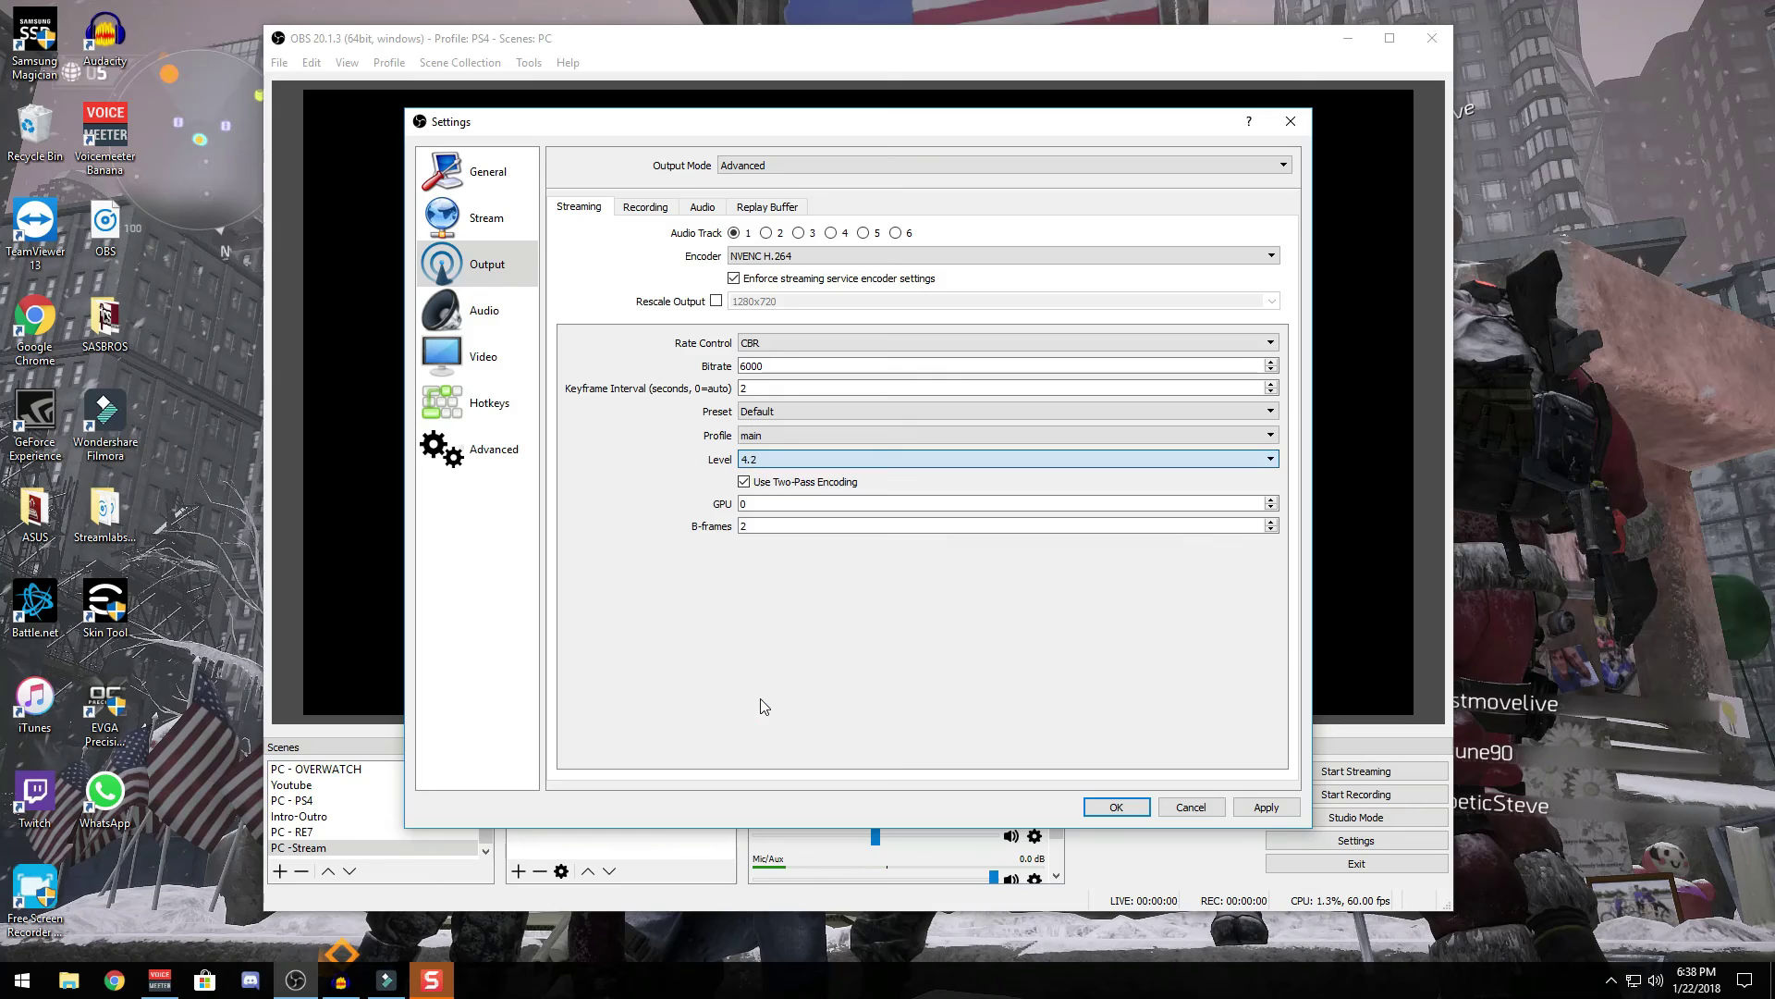
left_click(740, 524)
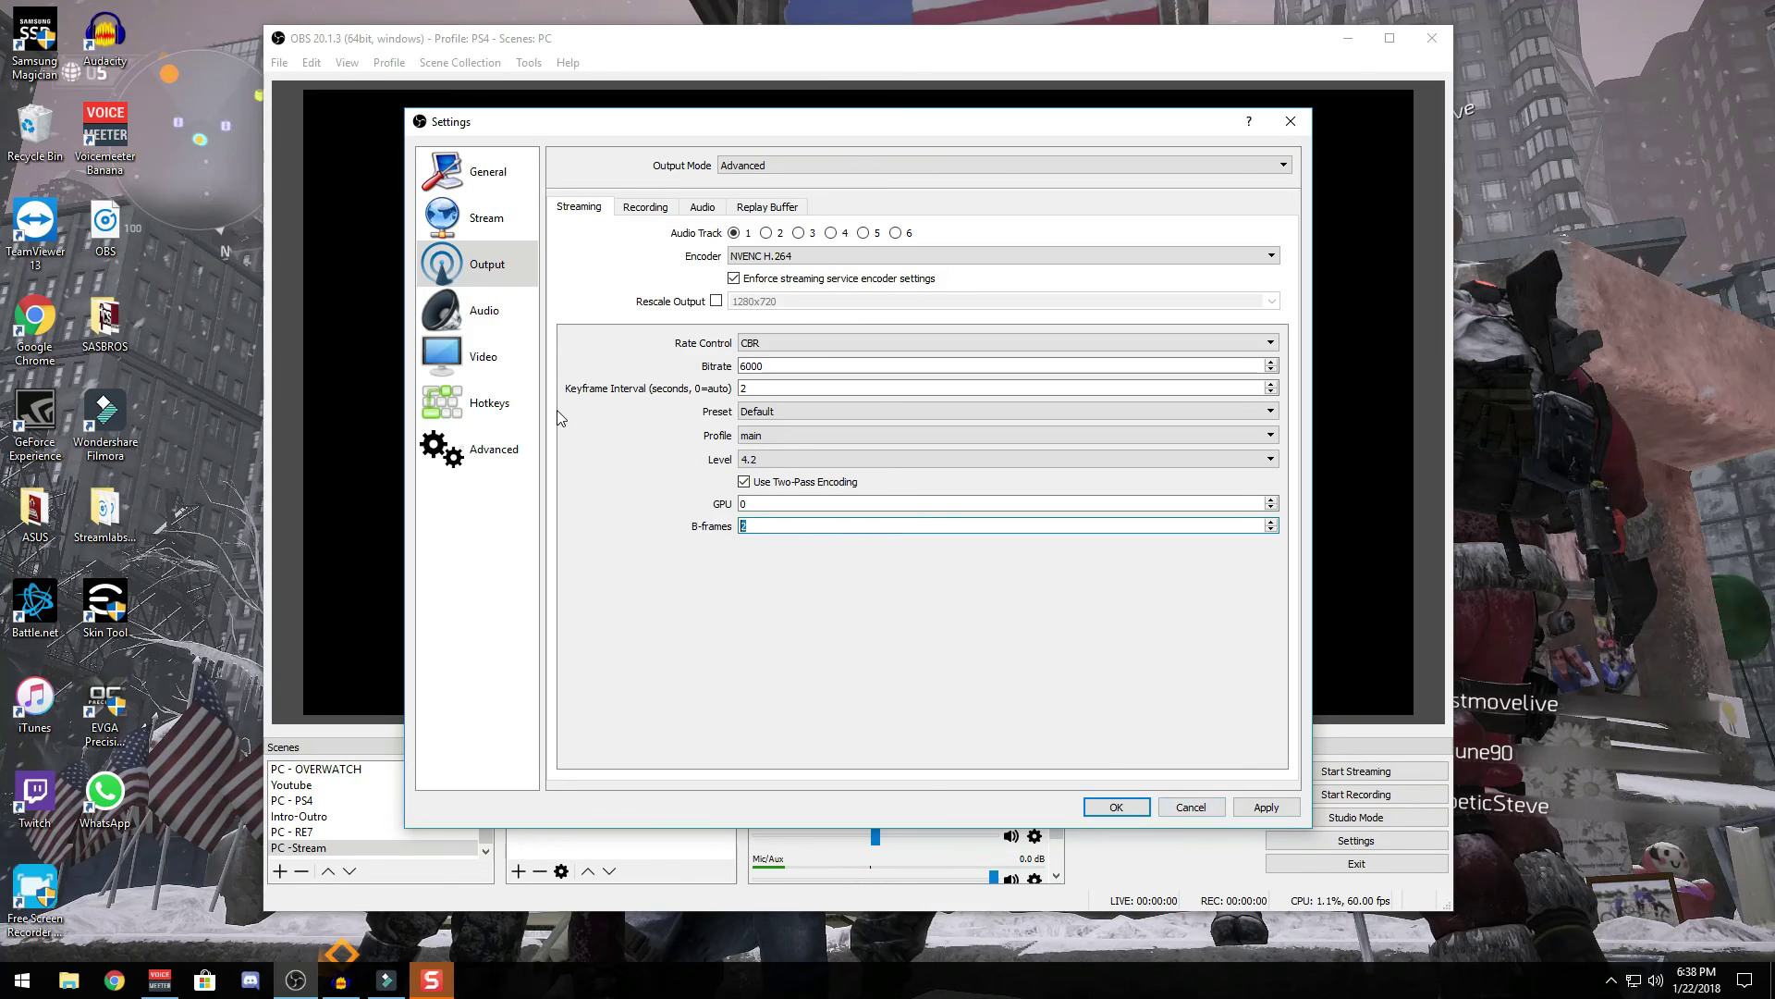
left_click(1191, 806)
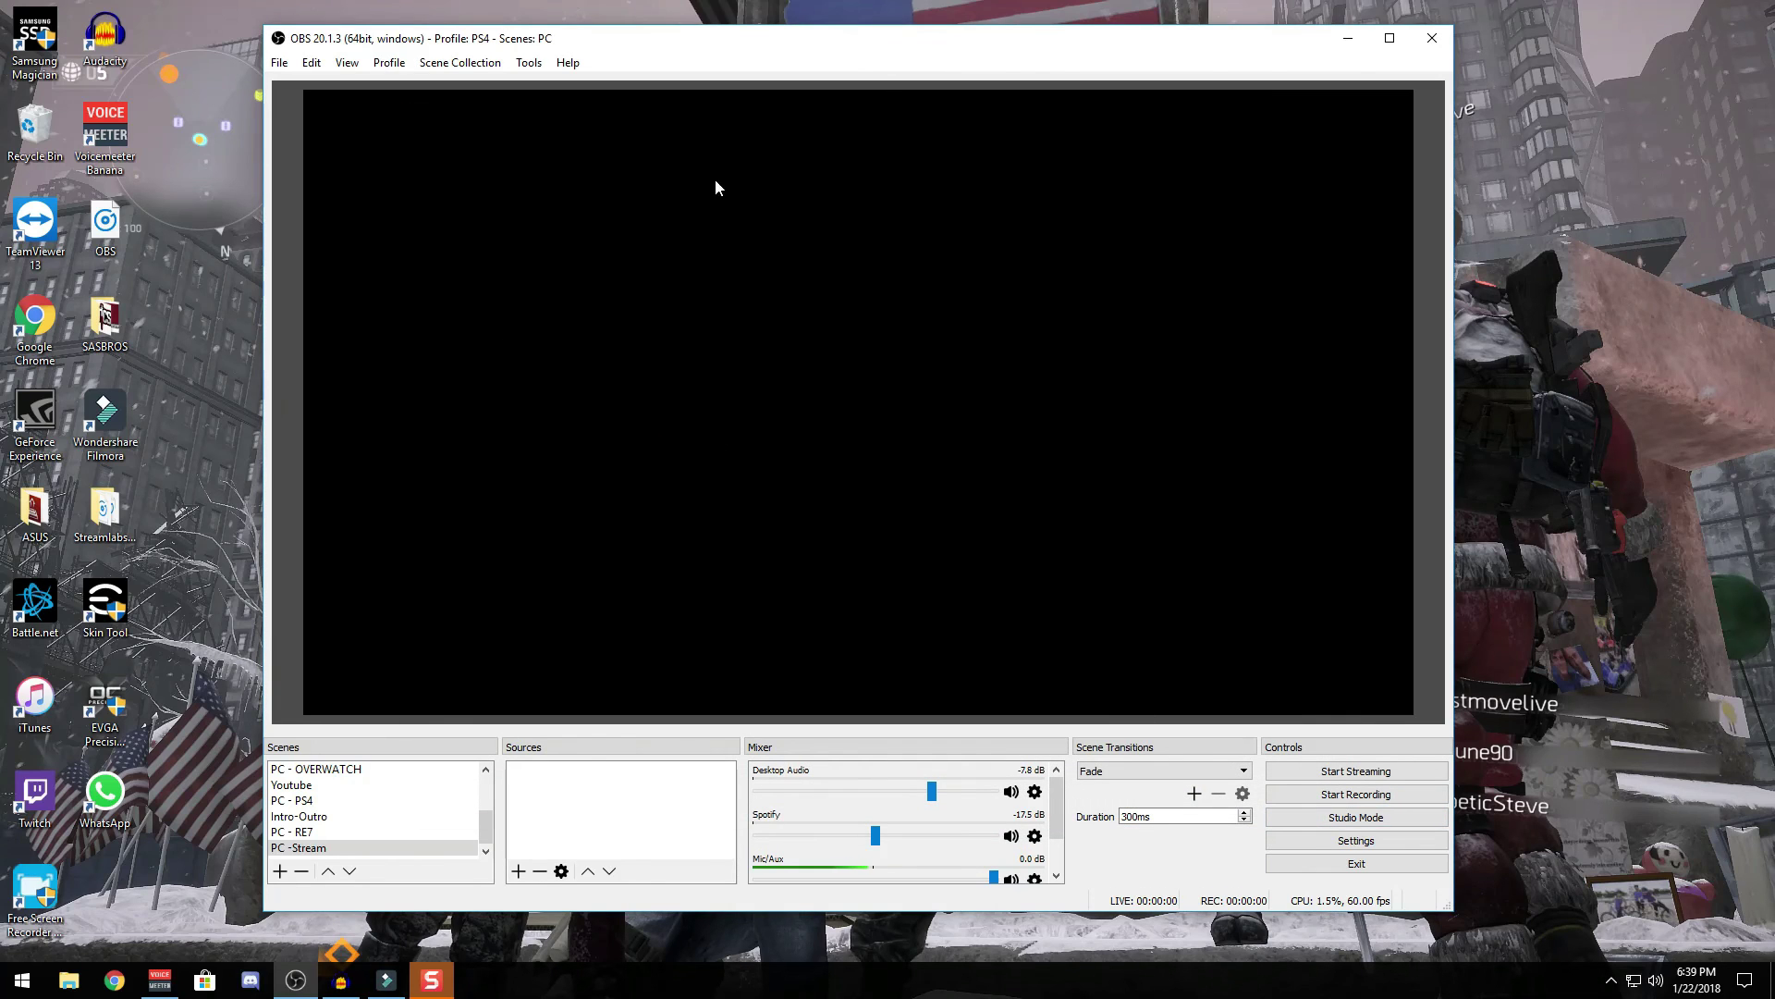
mouse_move(837, 51)
left_mouse_down()
mouse_move(879, 33)
mouse_move(847, 55)
left_mouse_up()
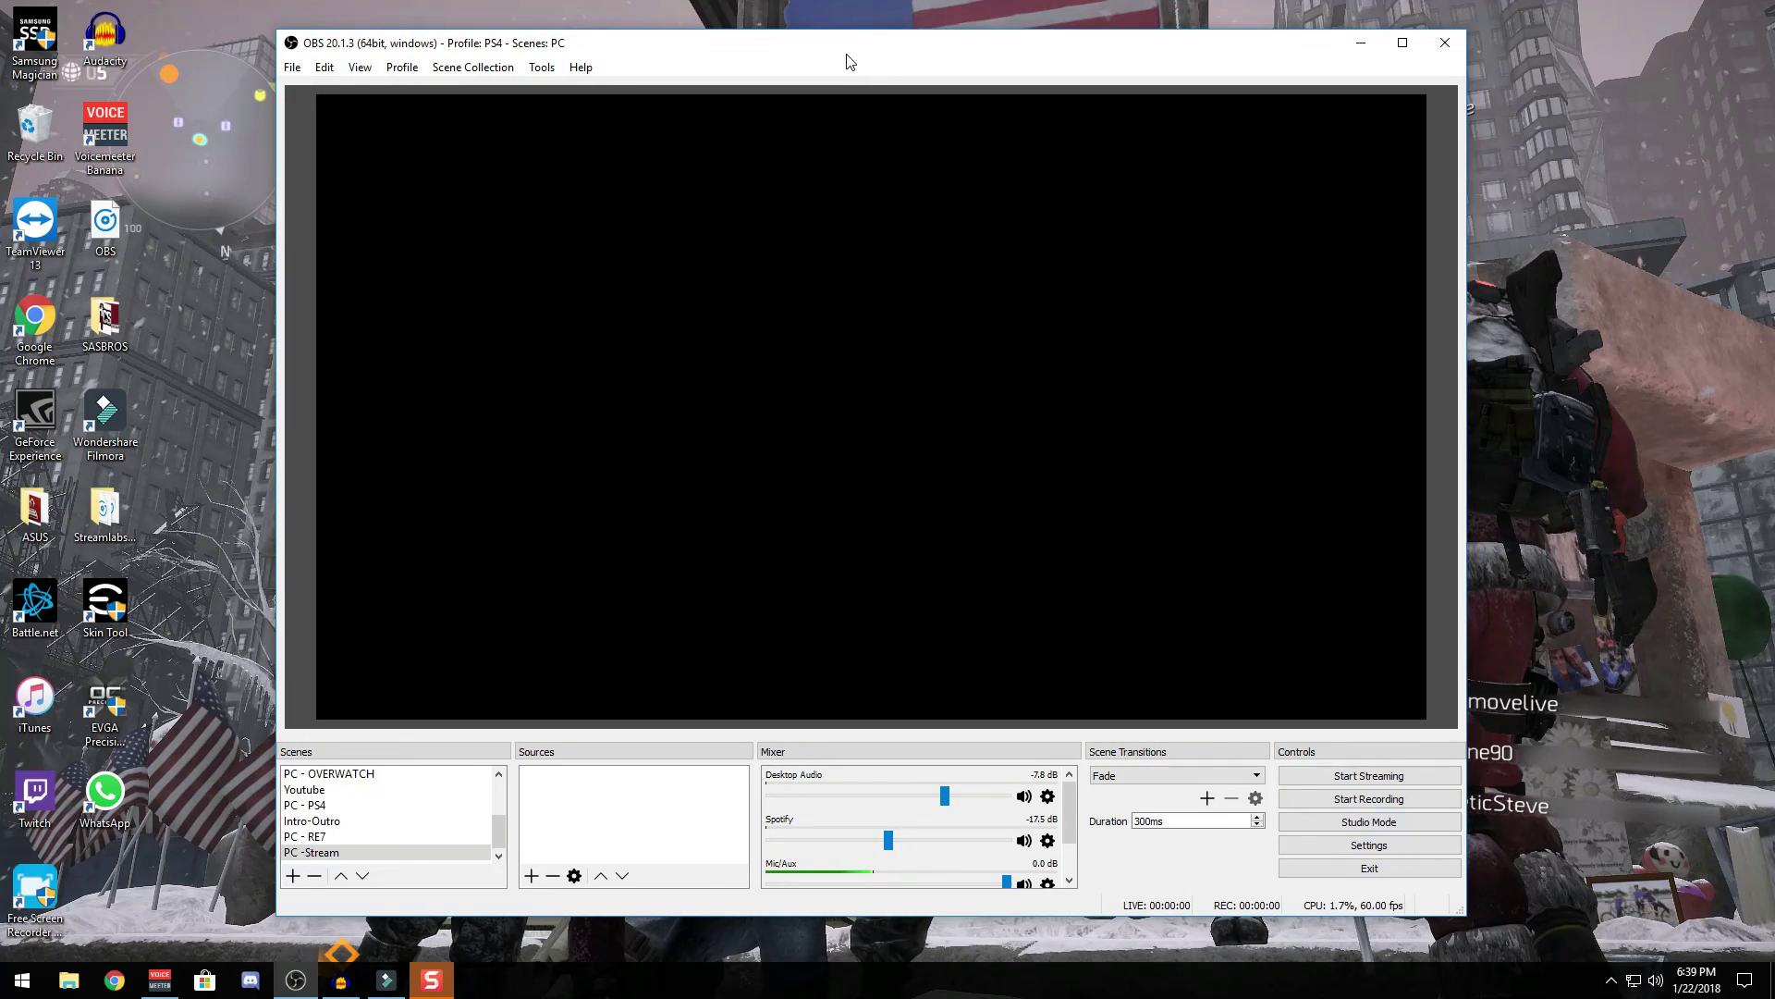